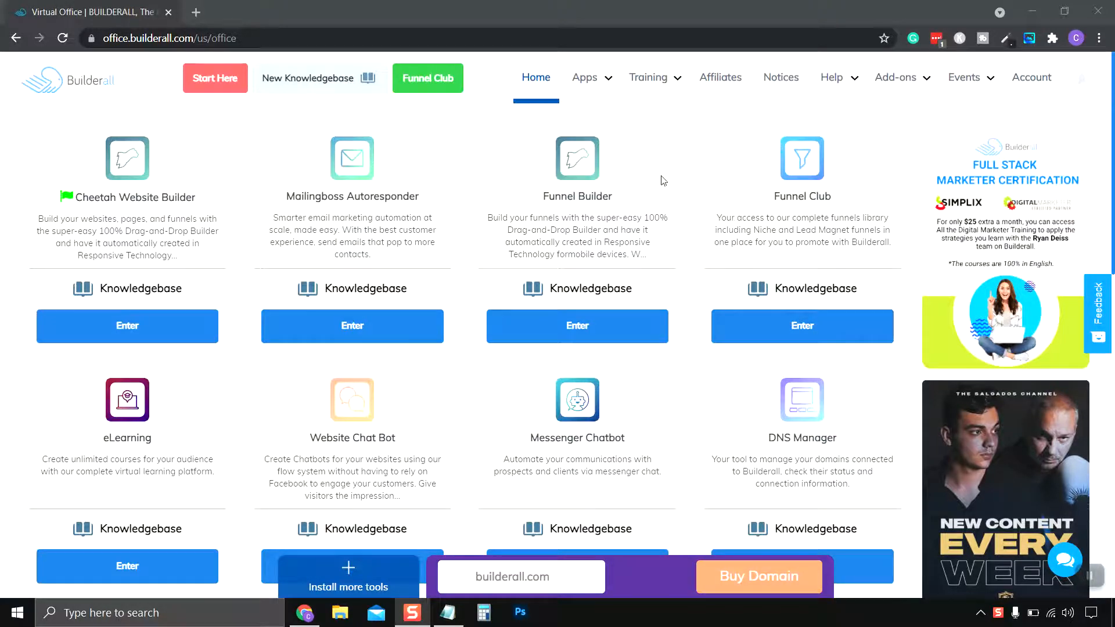
# Open the Design Resource library and go to the Background Site Express media pack
pyautogui.click(584, 77)
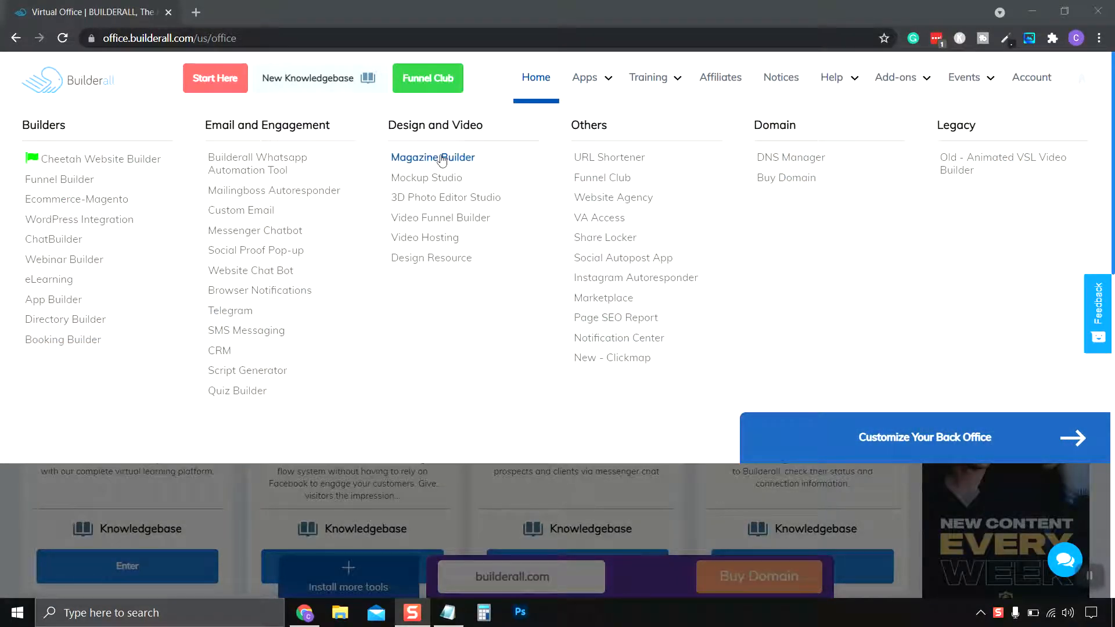
pyautogui.click(431, 259)
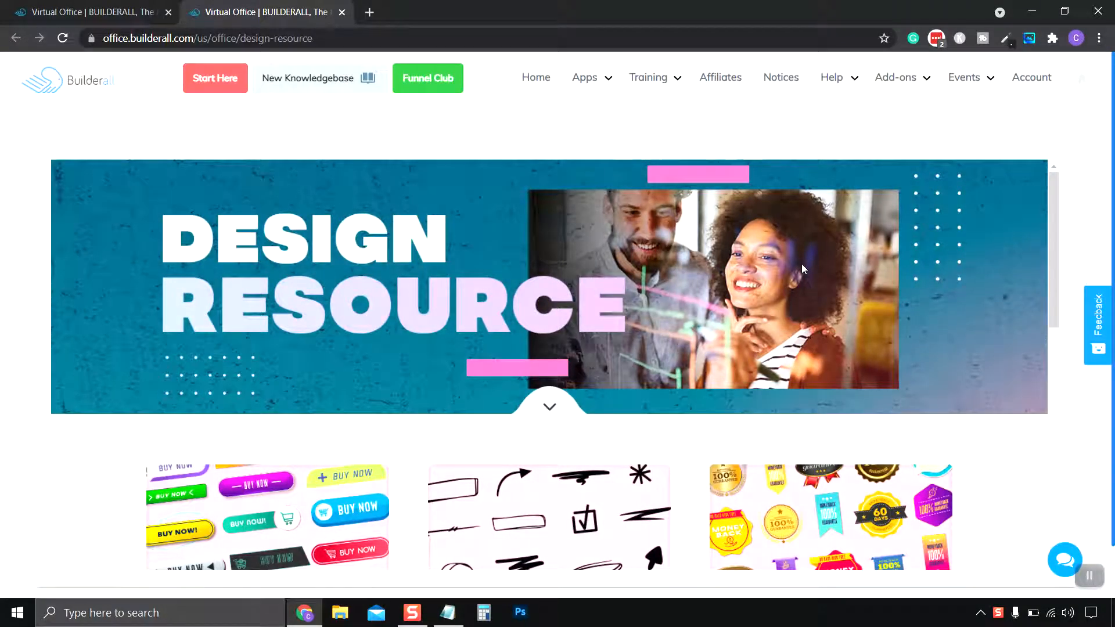
pyautogui.scroll(-3, 668, 399)
pyautogui.scroll(-6, 667, 400)
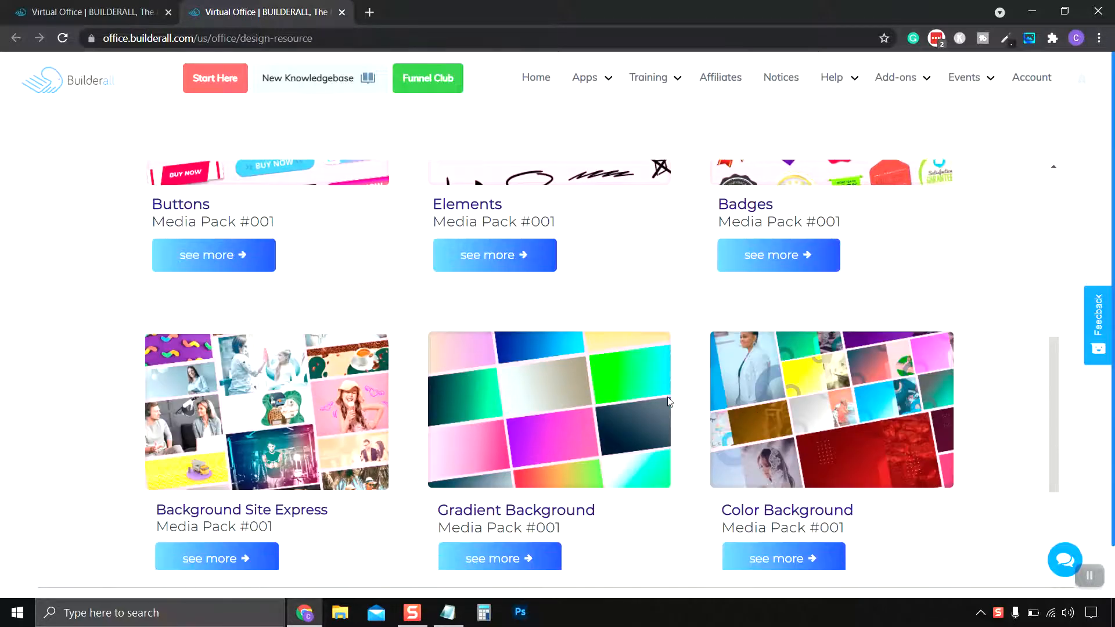
pyautogui.scroll(5, 666, 398)
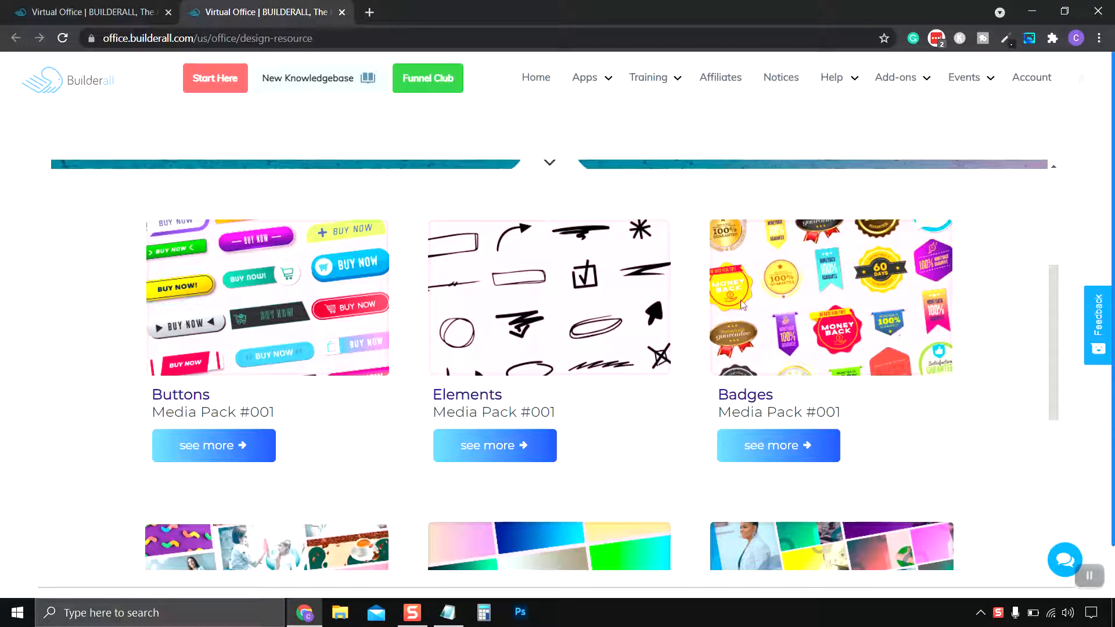
pyautogui.scroll(-3, 641, 311)
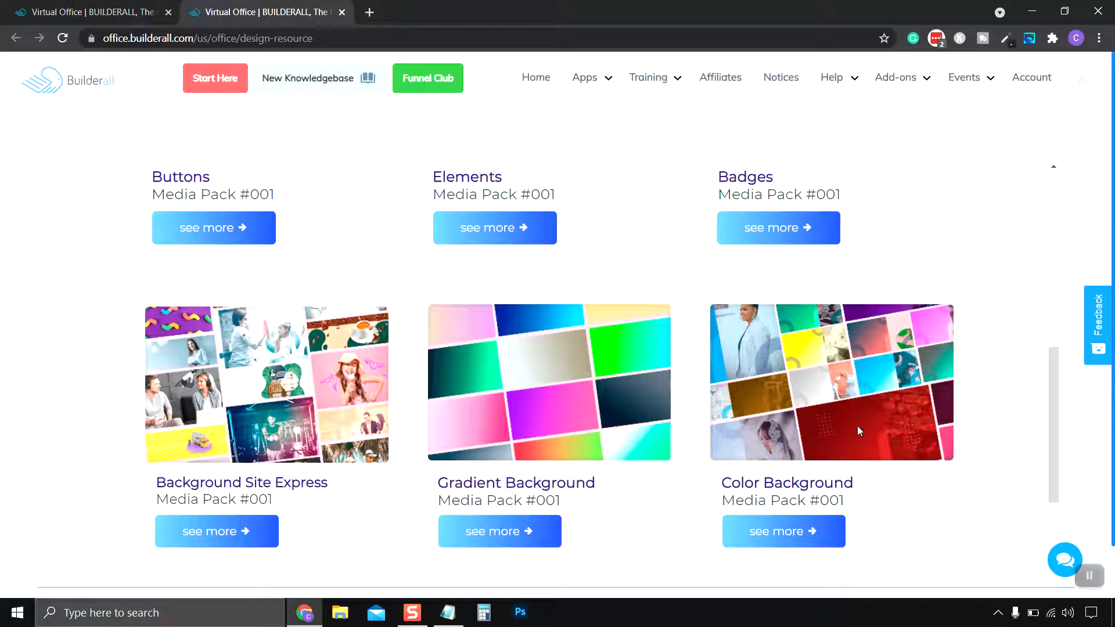
pyautogui.scroll(4, 768, 432)
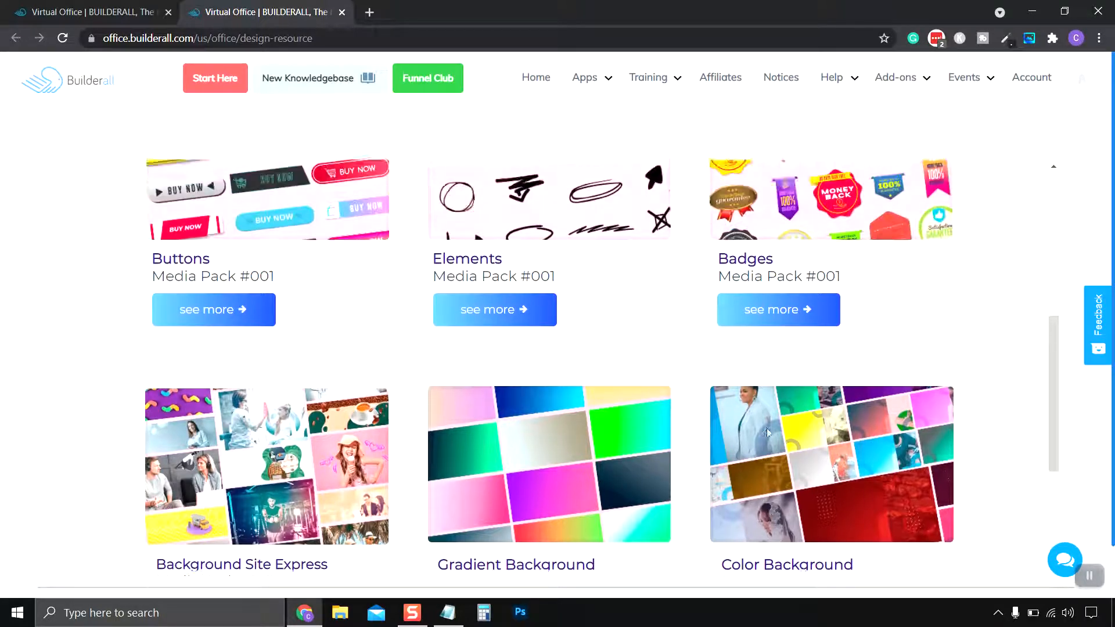
pyautogui.scroll(-4, 768, 432)
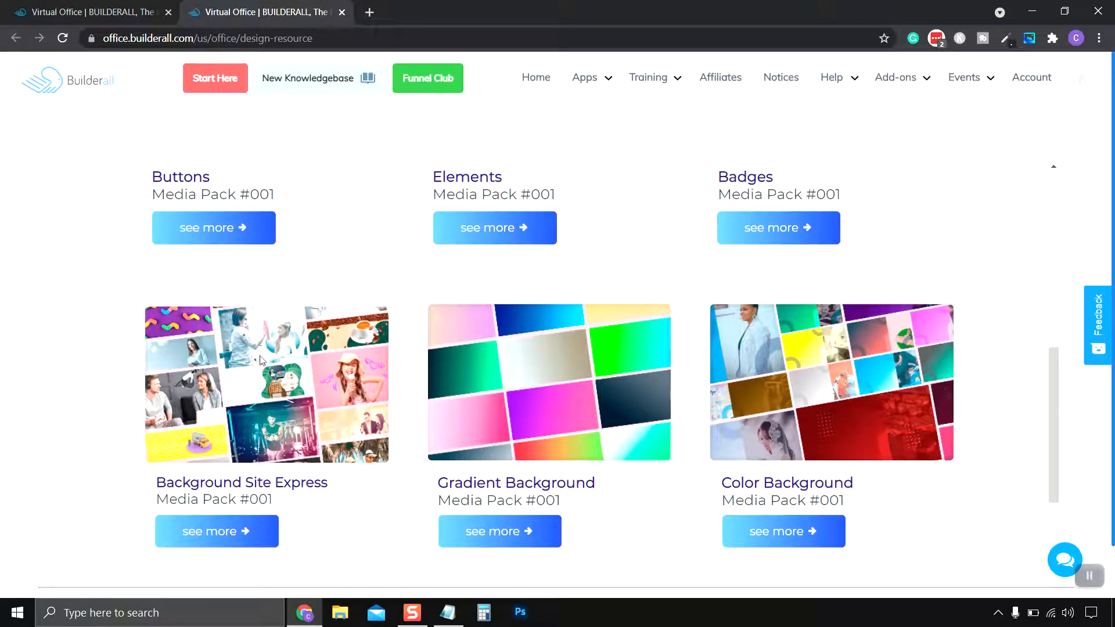
pyautogui.scroll(-1, 260, 360)
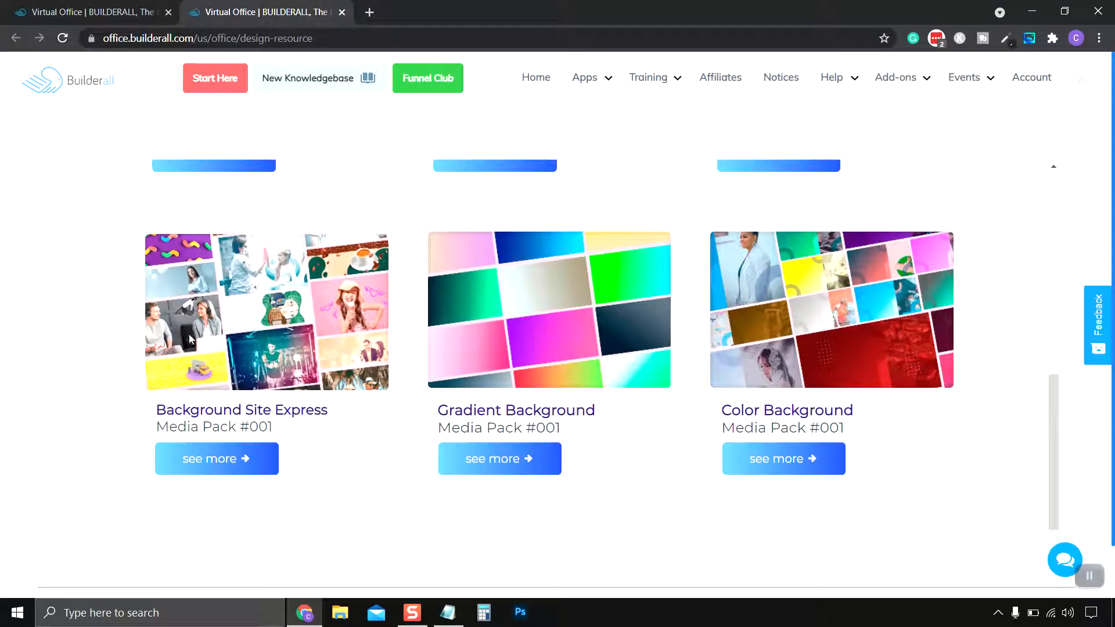
pyautogui.click(219, 464)
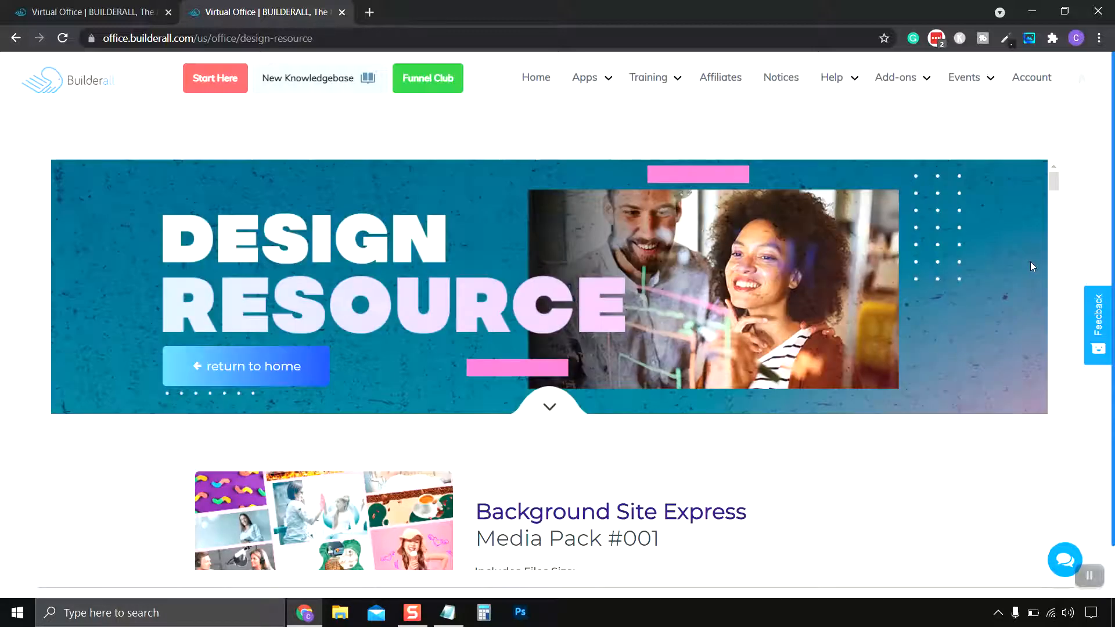
# Examine the preview images of the Background Site Express pack, including the steak house set
pyautogui.scroll(-3, 1030, 262)
pyautogui.scroll(-3, 1034, 266)
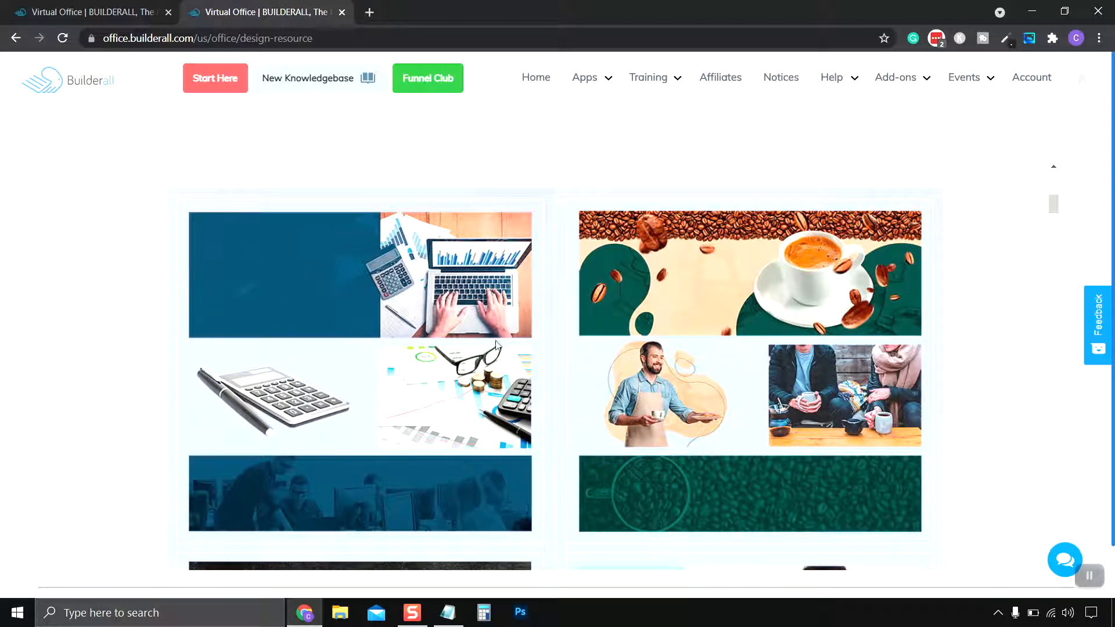
pyautogui.scroll(-1, 920, 285)
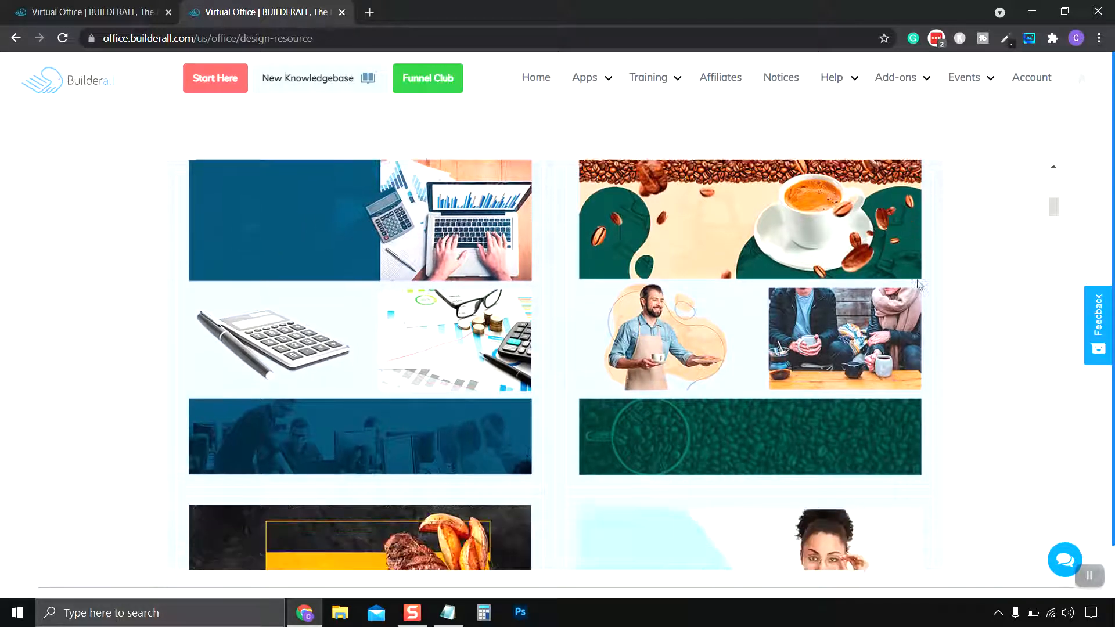
pyautogui.scroll(1, 375, 359)
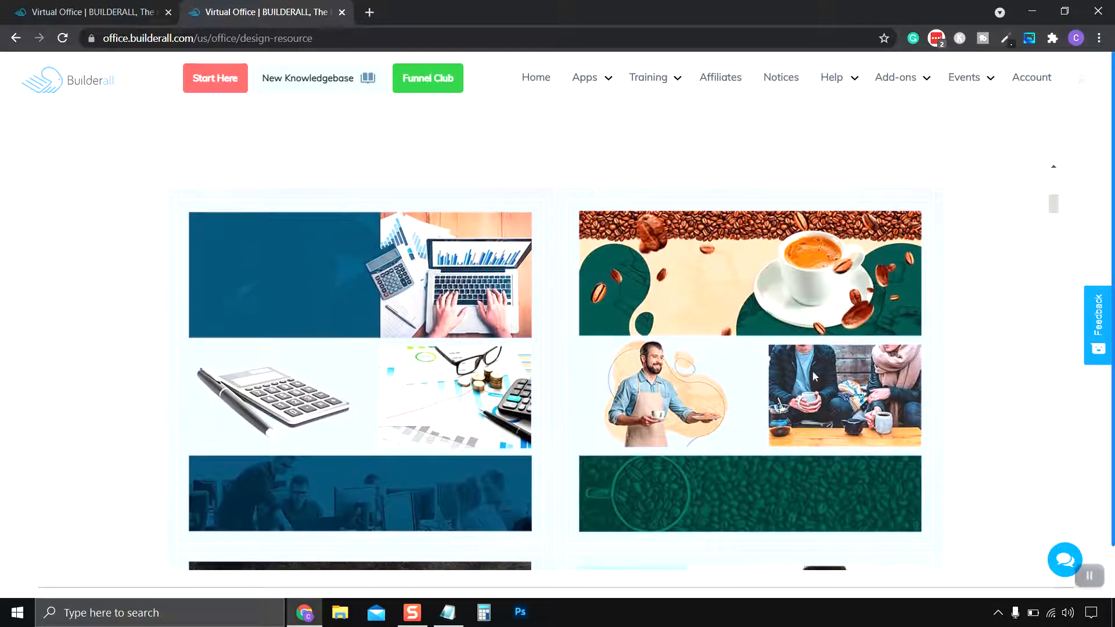
pyautogui.scroll(-5, 782, 360)
pyautogui.scroll(-10, 691, 361)
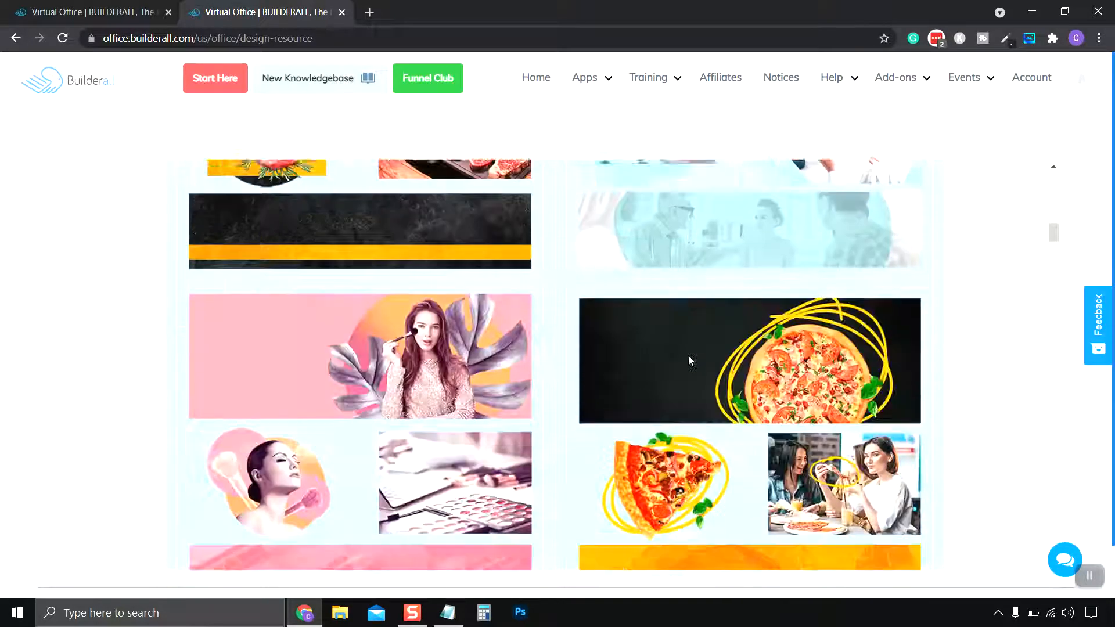
pyautogui.scroll(-8, 686, 361)
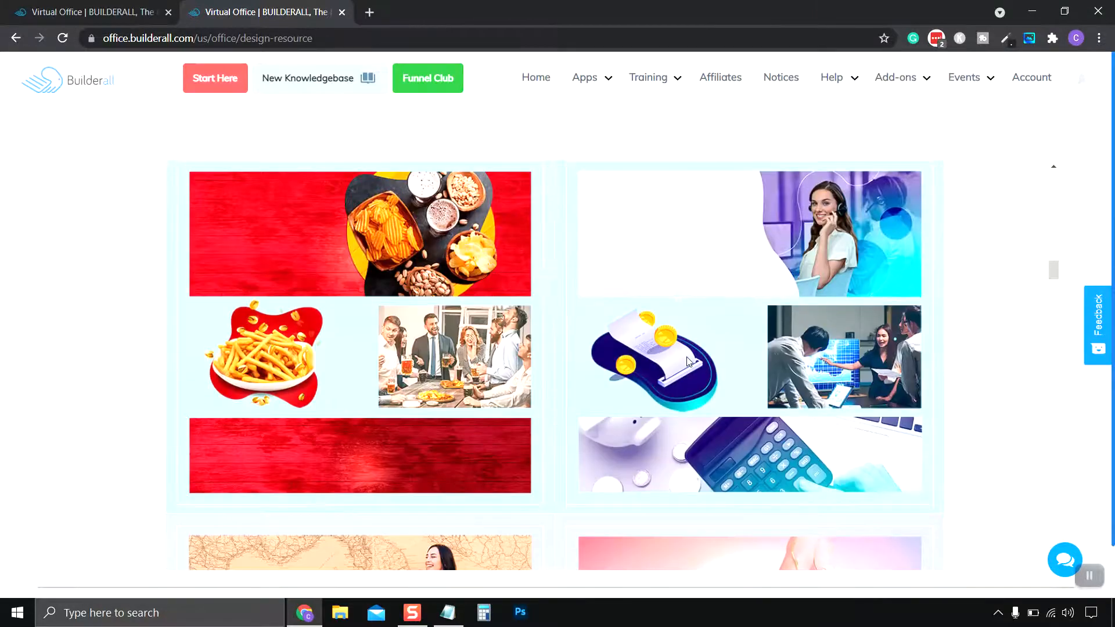
pyautogui.scroll(-4, 687, 361)
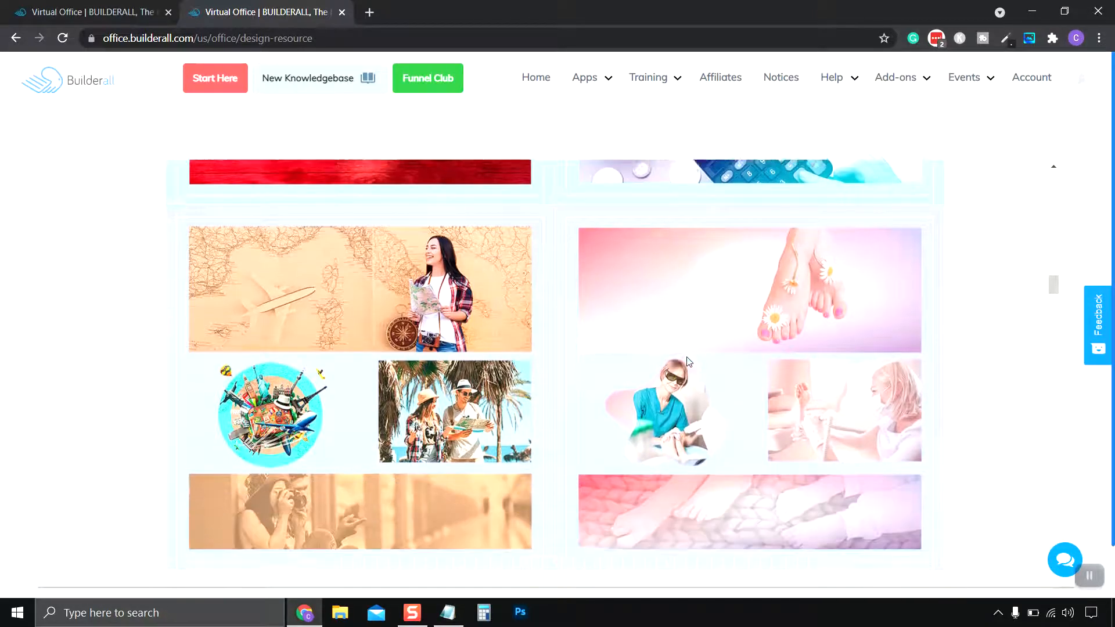
pyautogui.scroll(5, 687, 361)
pyautogui.scroll(-2, 686, 362)
pyautogui.scroll(-6, 686, 357)
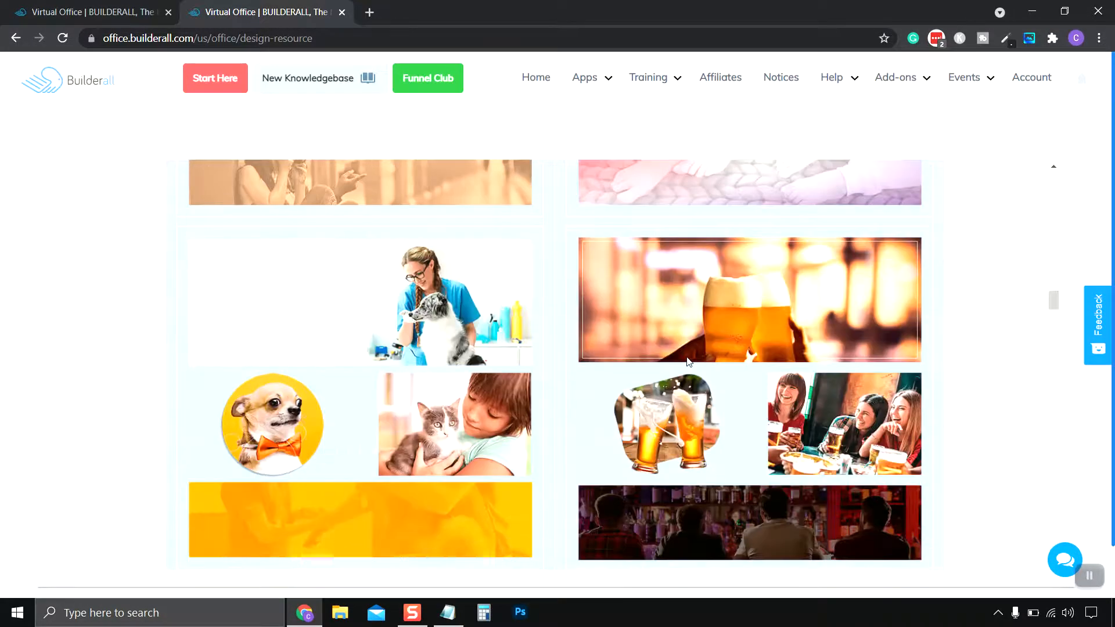
pyautogui.scroll(1, 697, 361)
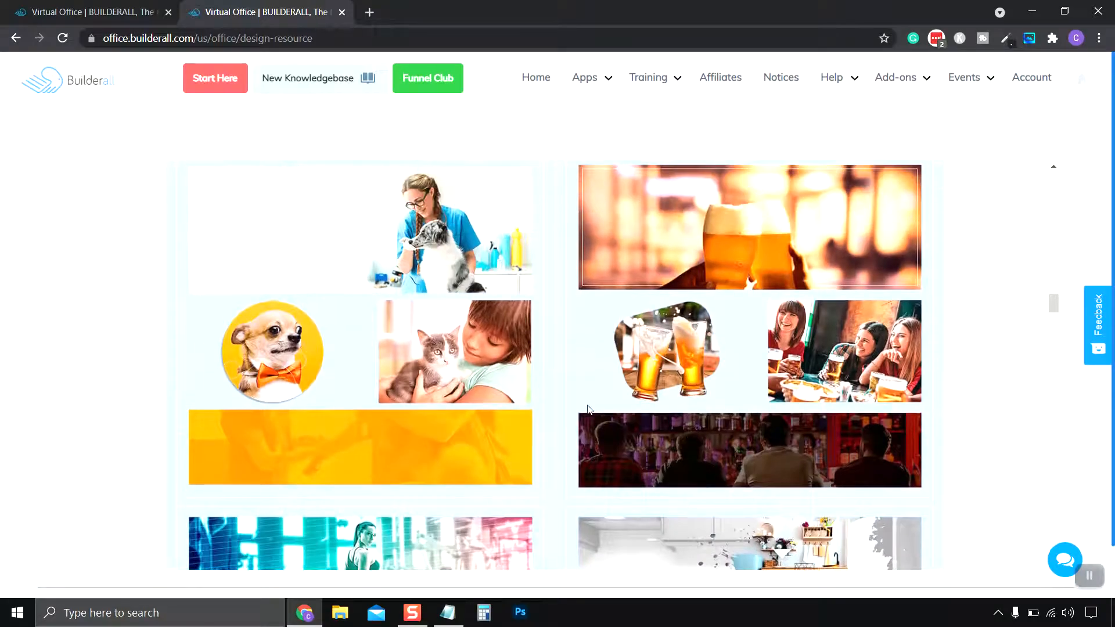
pyautogui.scroll(5, 588, 406)
pyautogui.scroll(20, 587, 410)
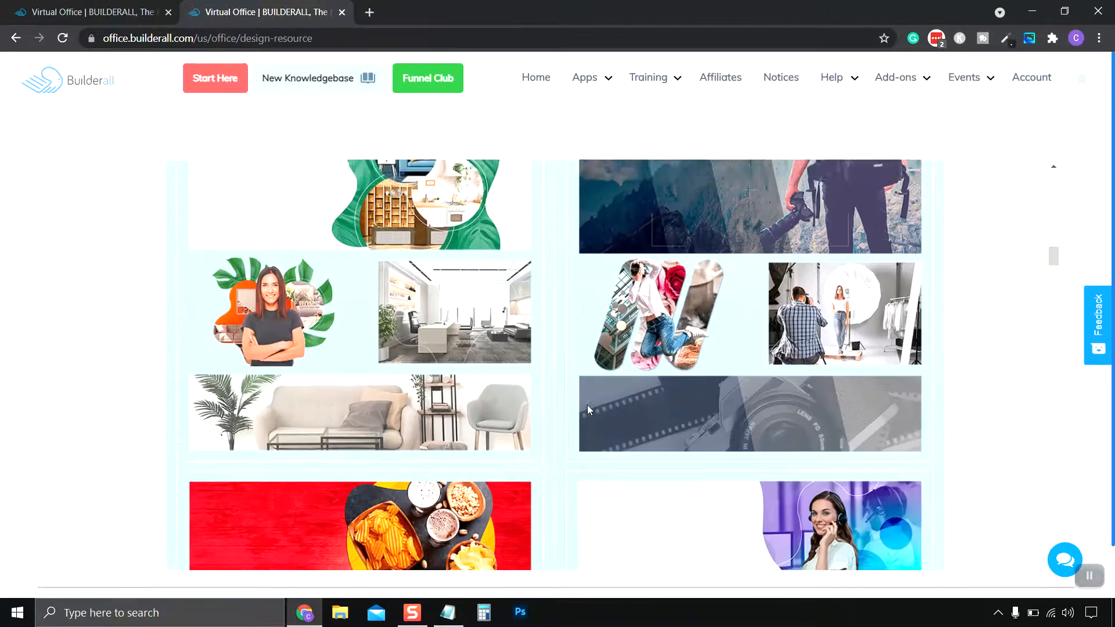
pyautogui.scroll(-3, 352, 285)
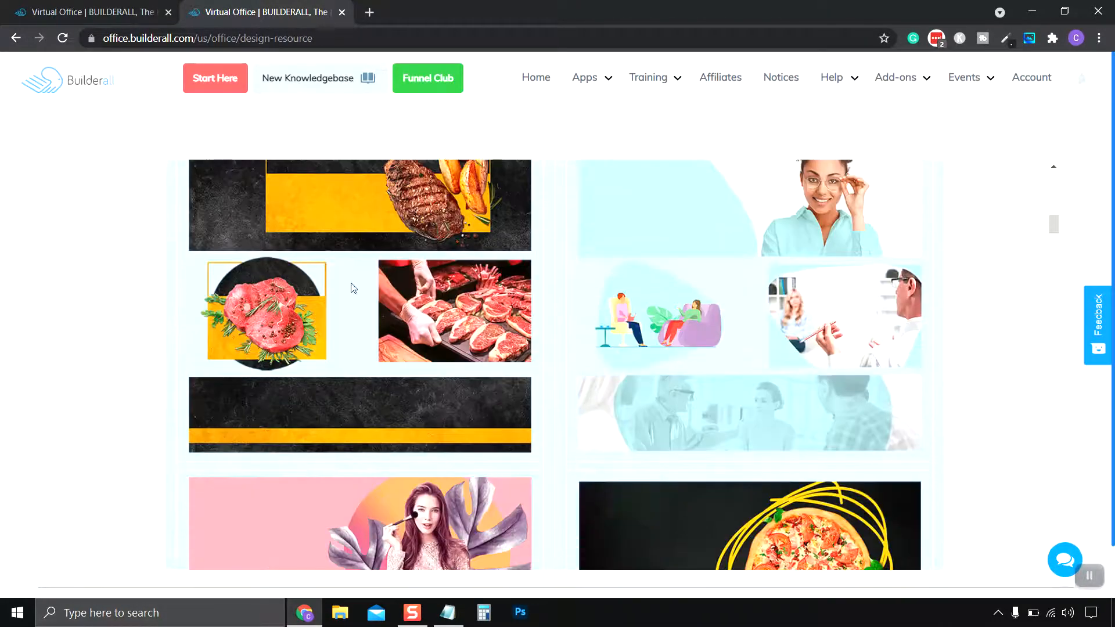
pyautogui.scroll(2, 406, 274)
pyautogui.scroll(-1, 540, 326)
pyautogui.scroll(-1, 540, 326)
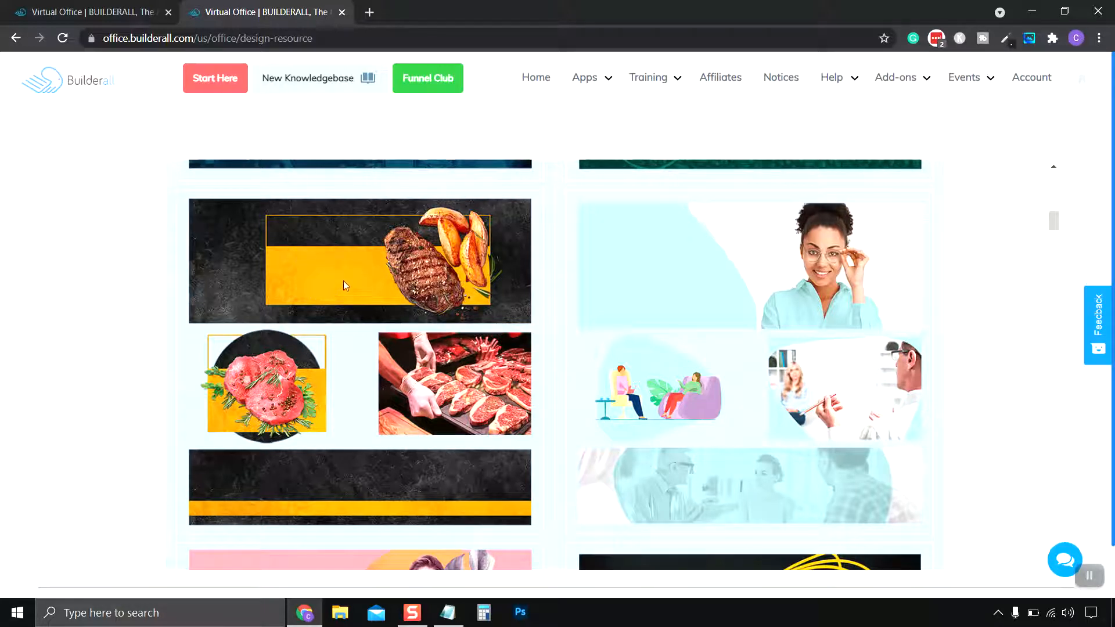
pyautogui.scroll(-1, 354, 294)
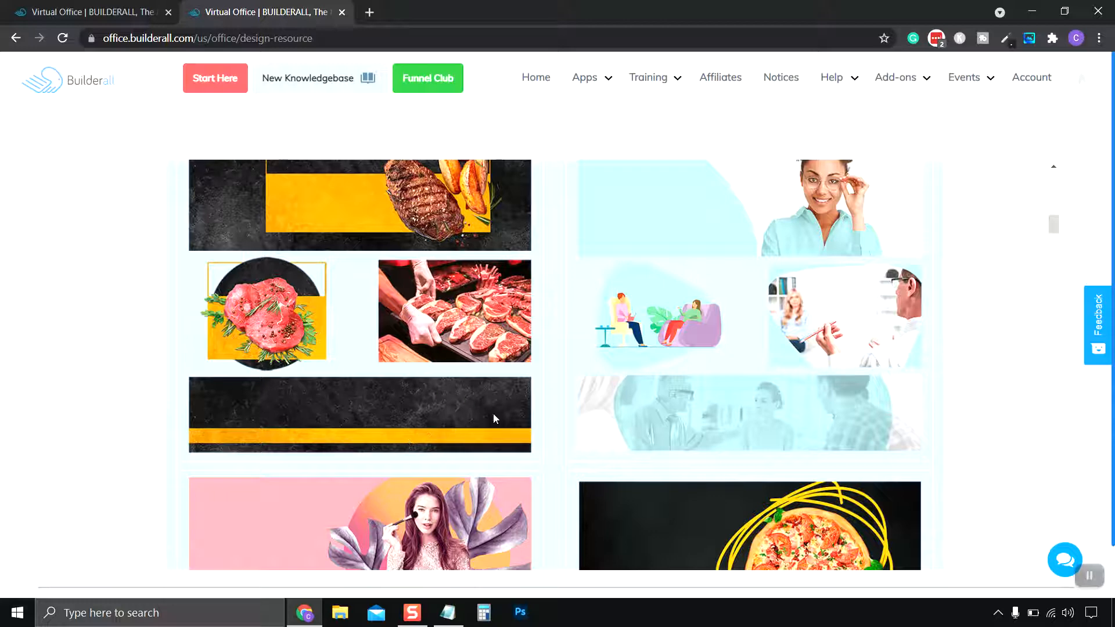
pyautogui.scroll(1, 494, 417)
pyautogui.scroll(10, 533, 397)
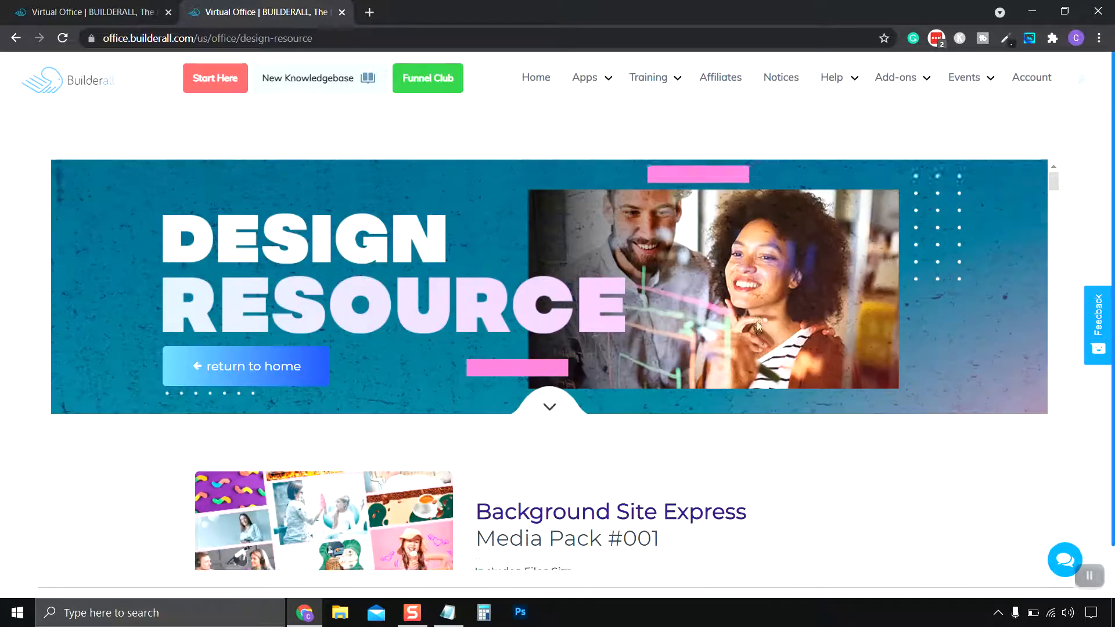
# Open the Background Site Express pack's download folder in Google Drive and enter the Steak House folder
pyautogui.scroll(-3, 779, 333)
pyautogui.click(836, 419)
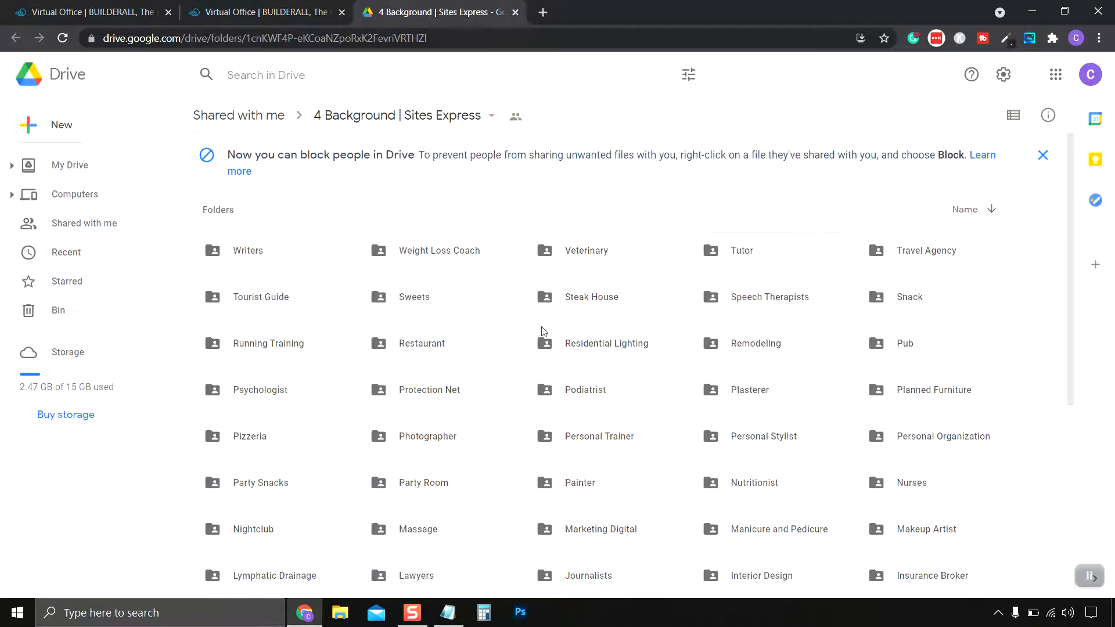
pyautogui.doubleClick(595, 303)
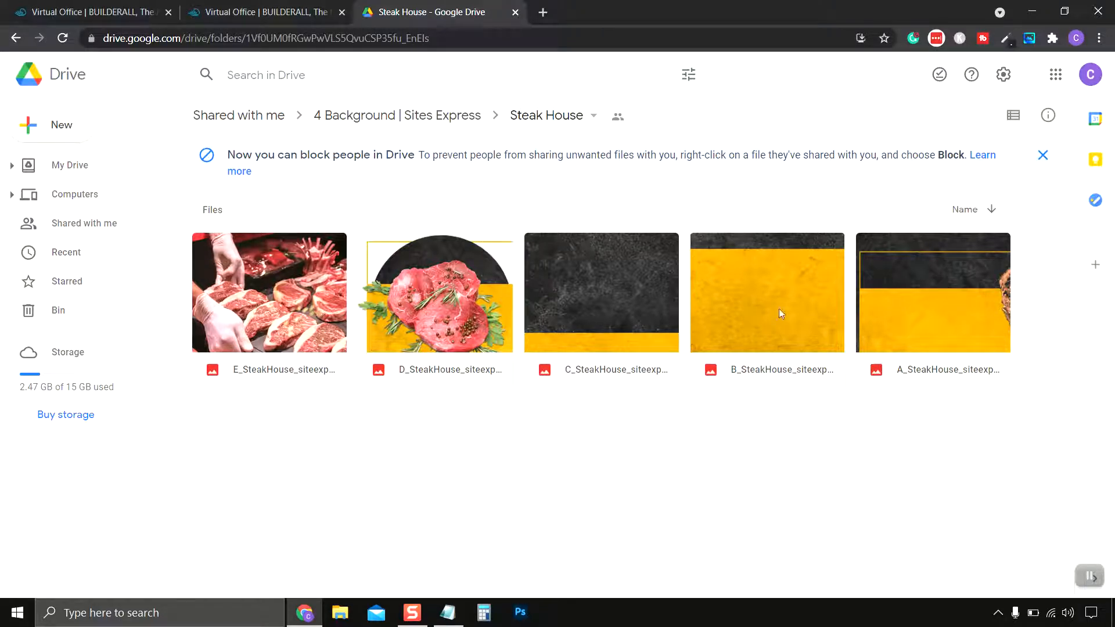
# Download the whole Steak House folder as a zip file and save it in Pictures
pyautogui.click(593, 118)
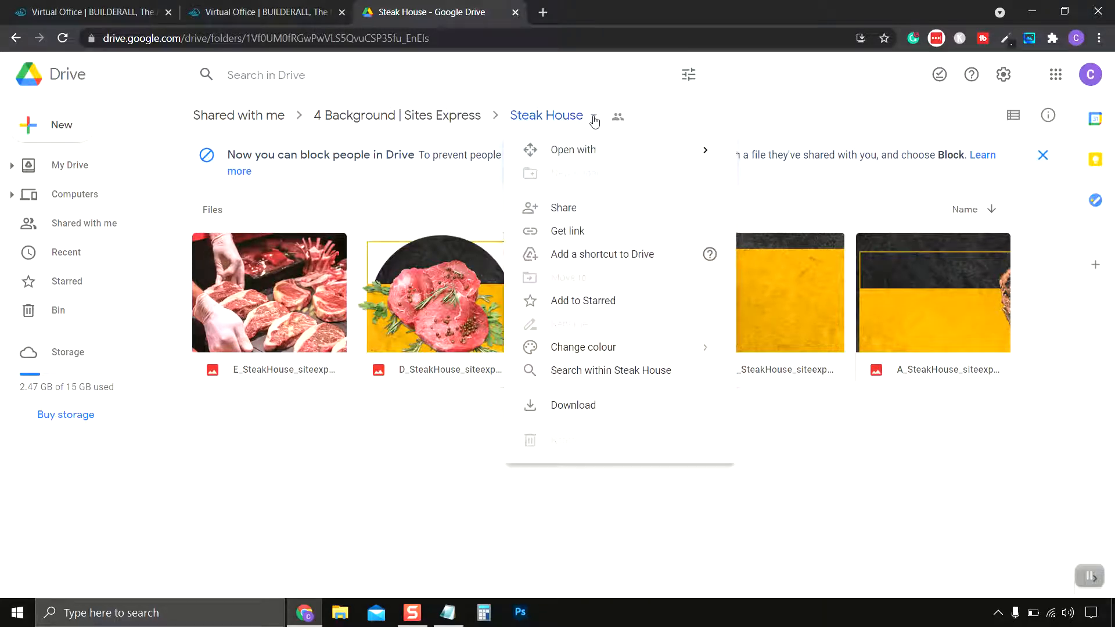
pyautogui.click(588, 412)
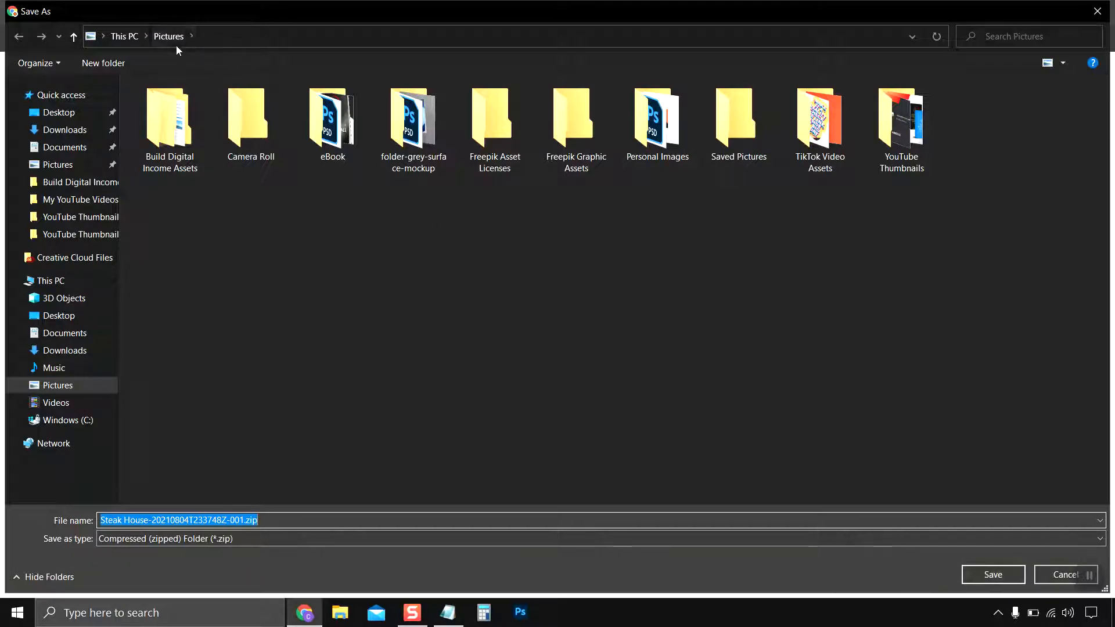
pyautogui.click(992, 575)
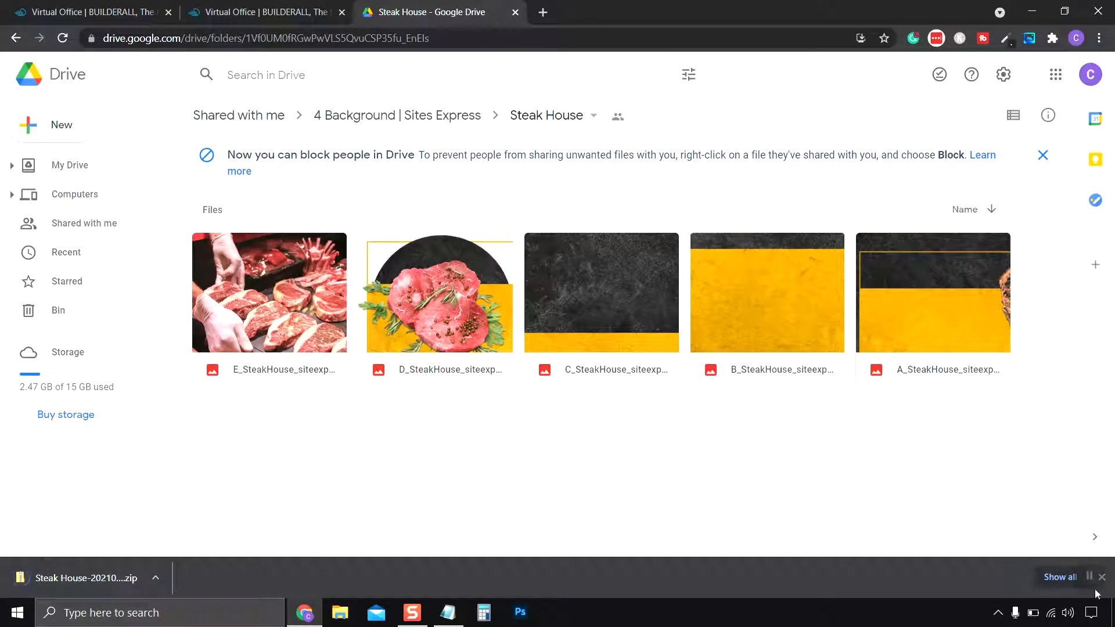
# Close the Google Drive and Design Resource pages and open the Cheetah Website Builder from the Builderall office
pyautogui.click(515, 12)
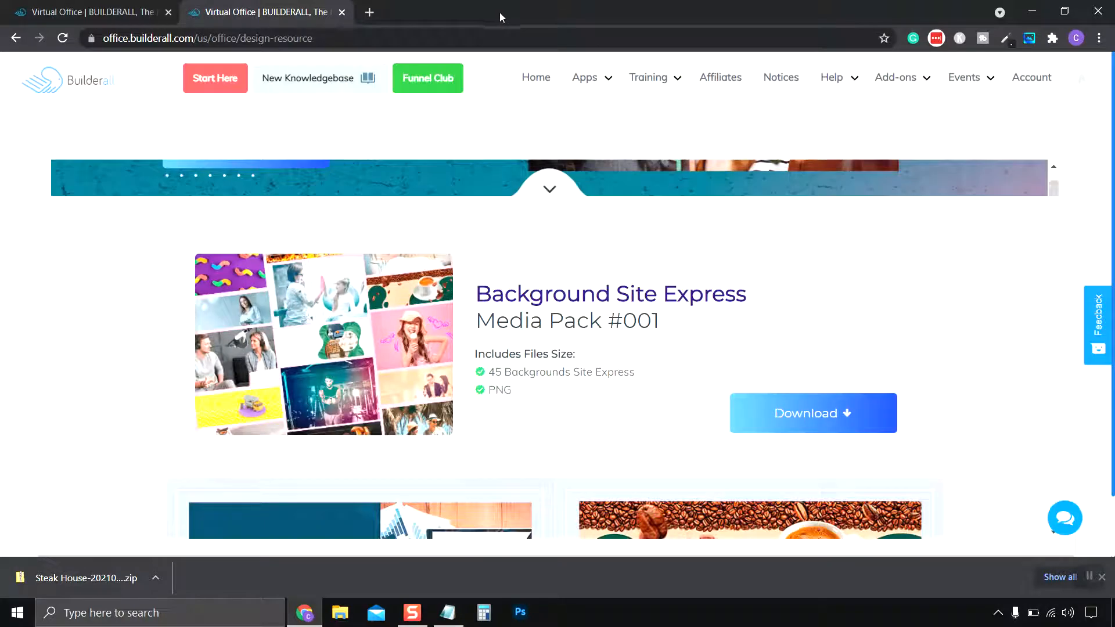
pyautogui.click(341, 13)
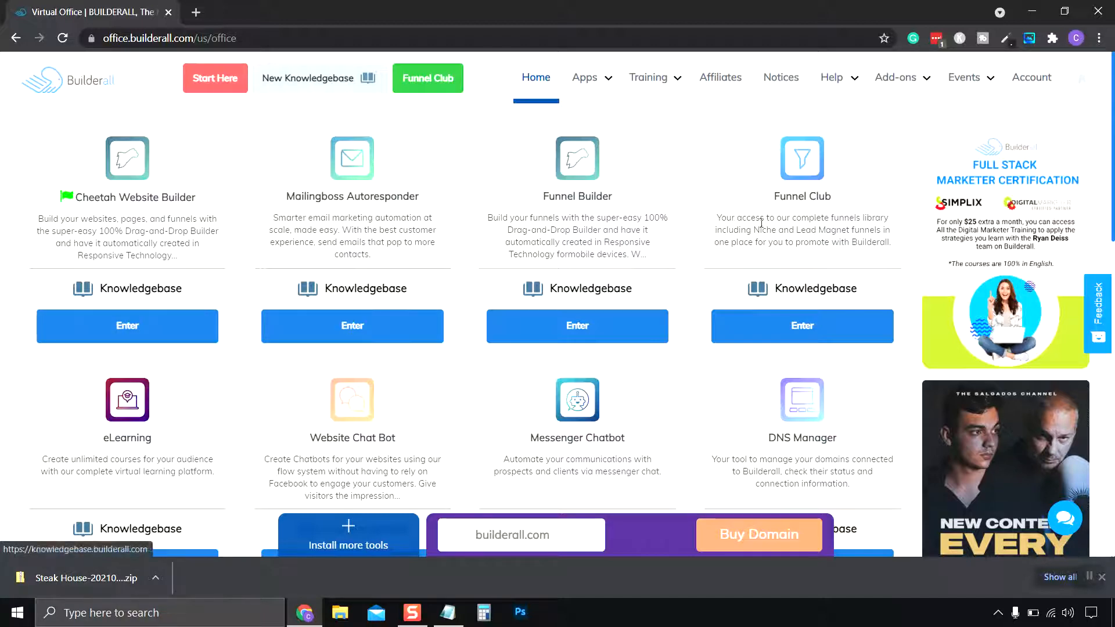
pyautogui.click(598, 80)
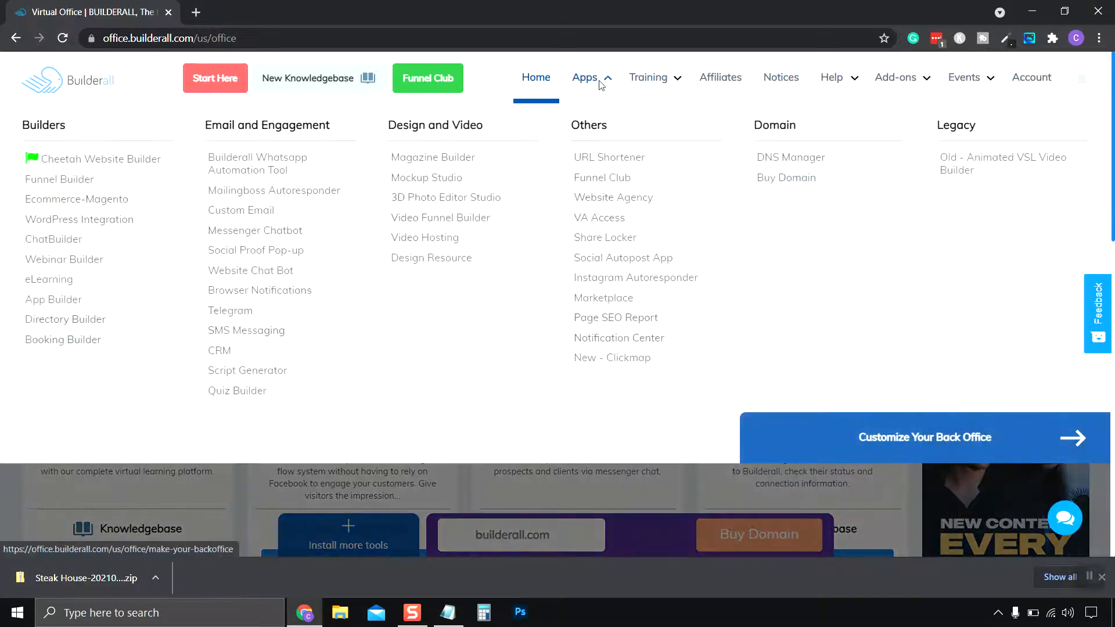
pyautogui.click(65, 164)
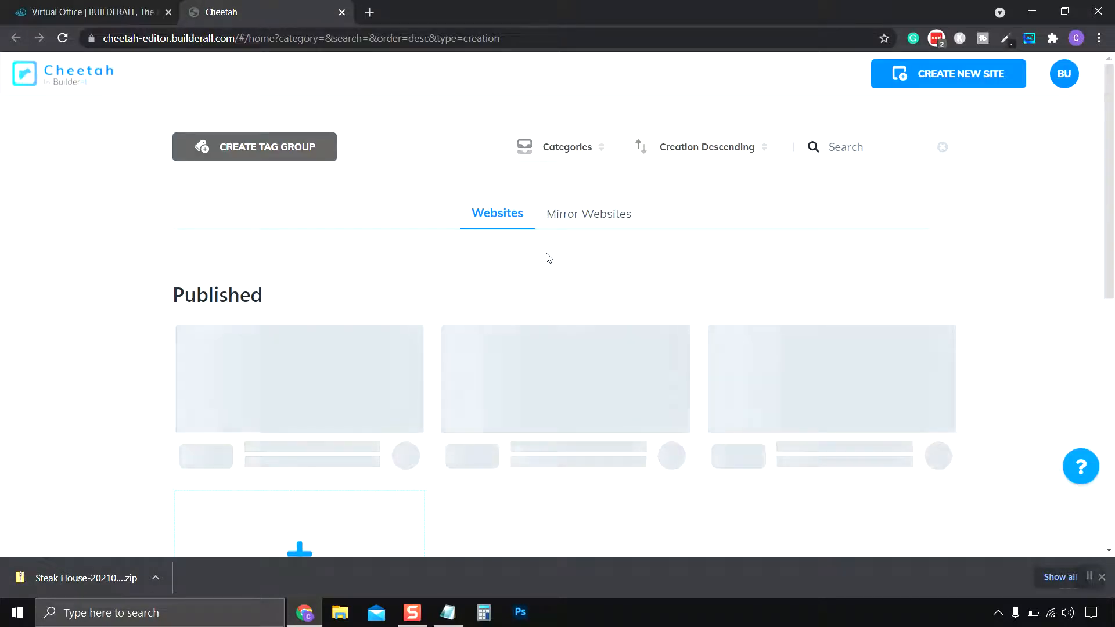
# Start a new site using Professional Templates and show the Blank template category
pyautogui.scroll(-1, 540, 251)
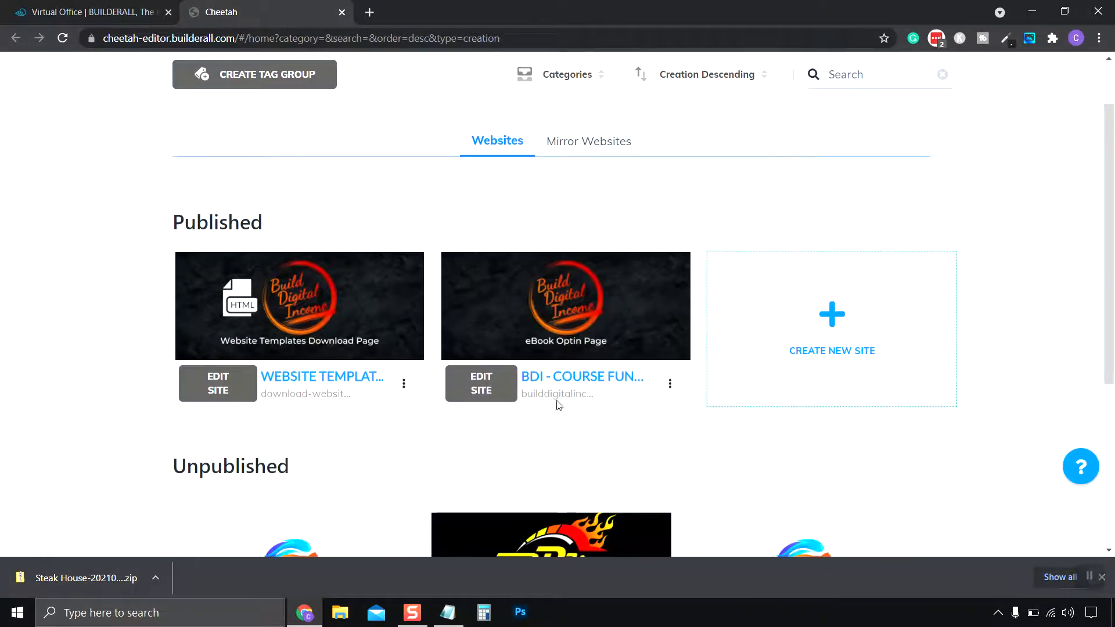
pyautogui.click(833, 320)
pyautogui.scroll(1, 578, 319)
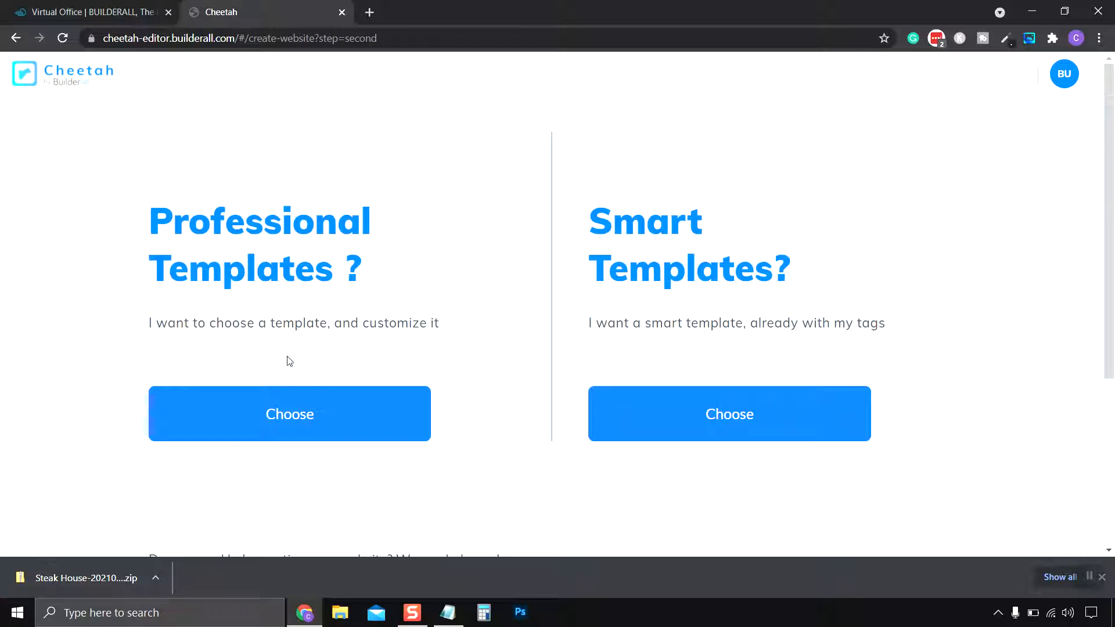
pyautogui.click(288, 422)
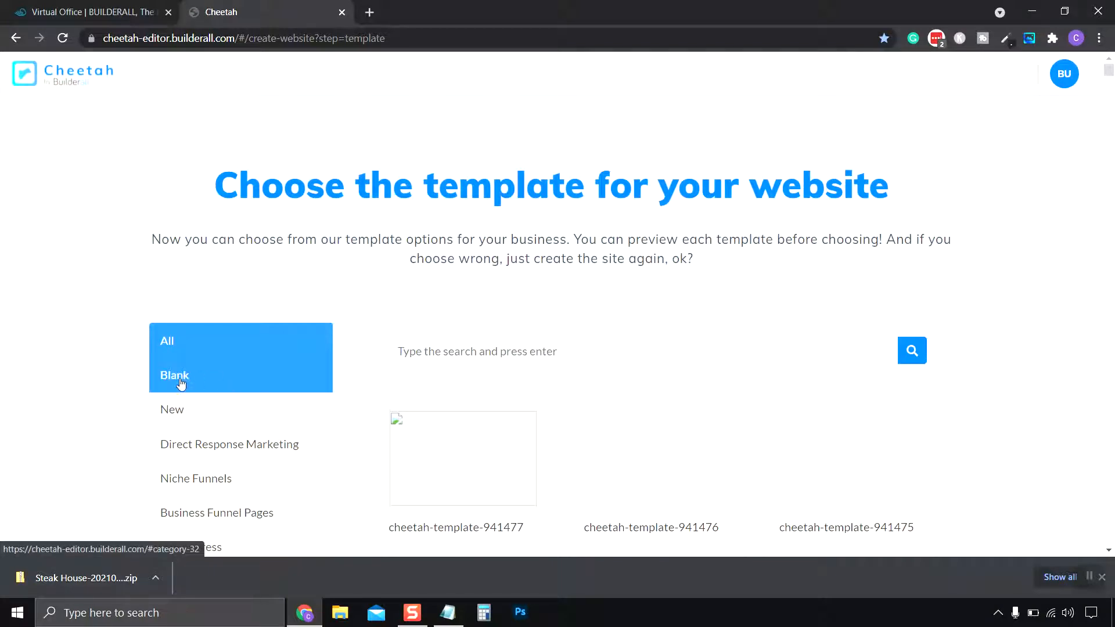
pyautogui.click(181, 383)
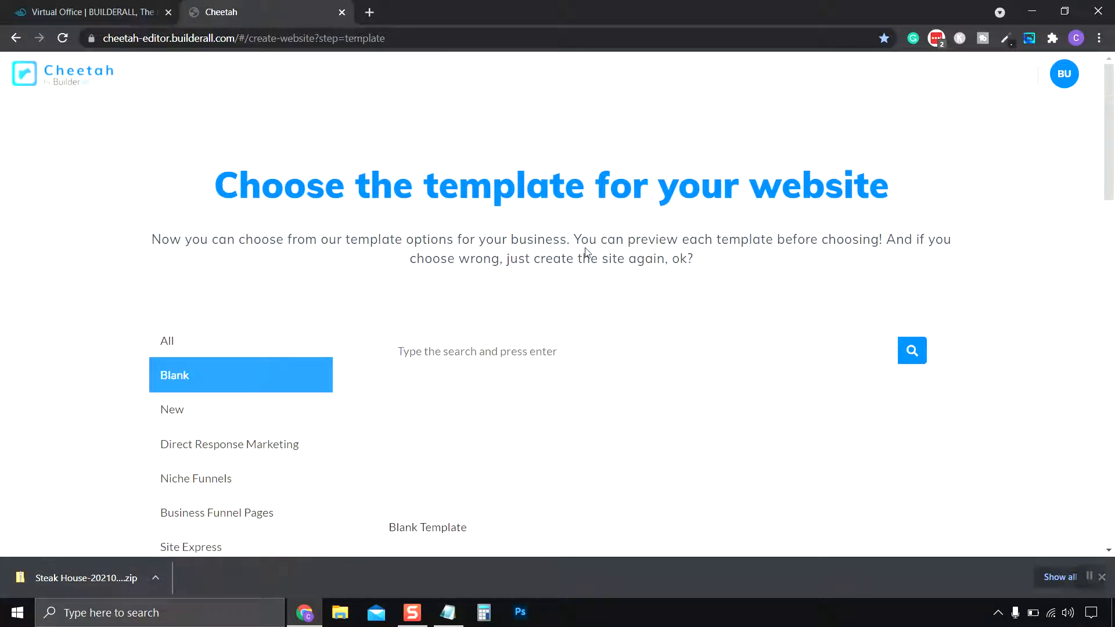
# Create the website from the Blank Template and confirm saving it
pyautogui.scroll(-2, 499, 371)
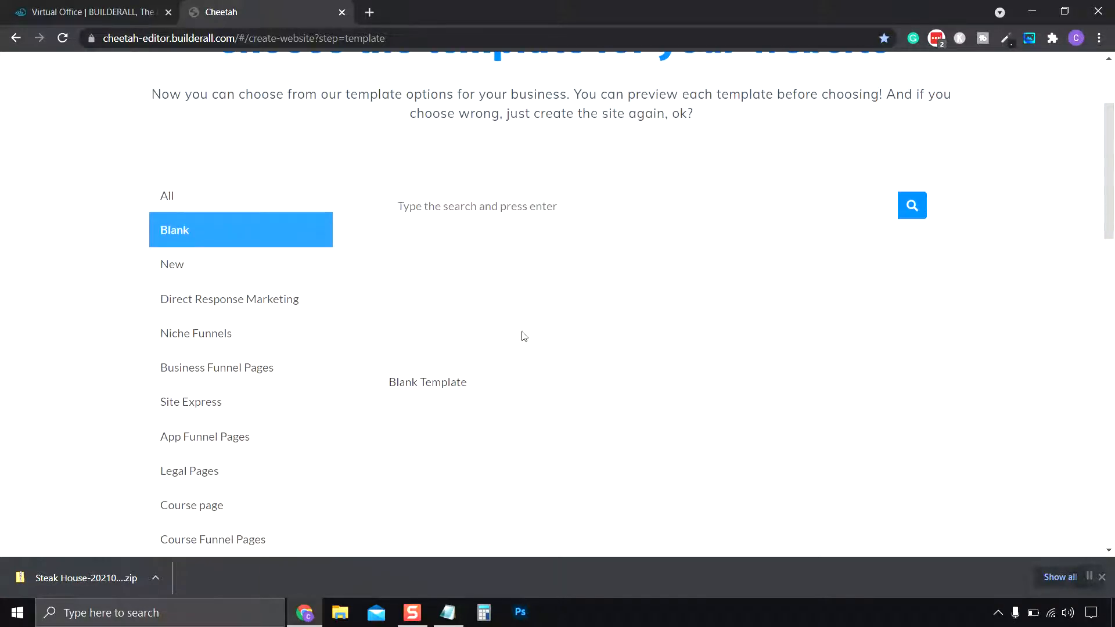
pyautogui.moveTo(443, 375)
pyautogui.click(456, 357)
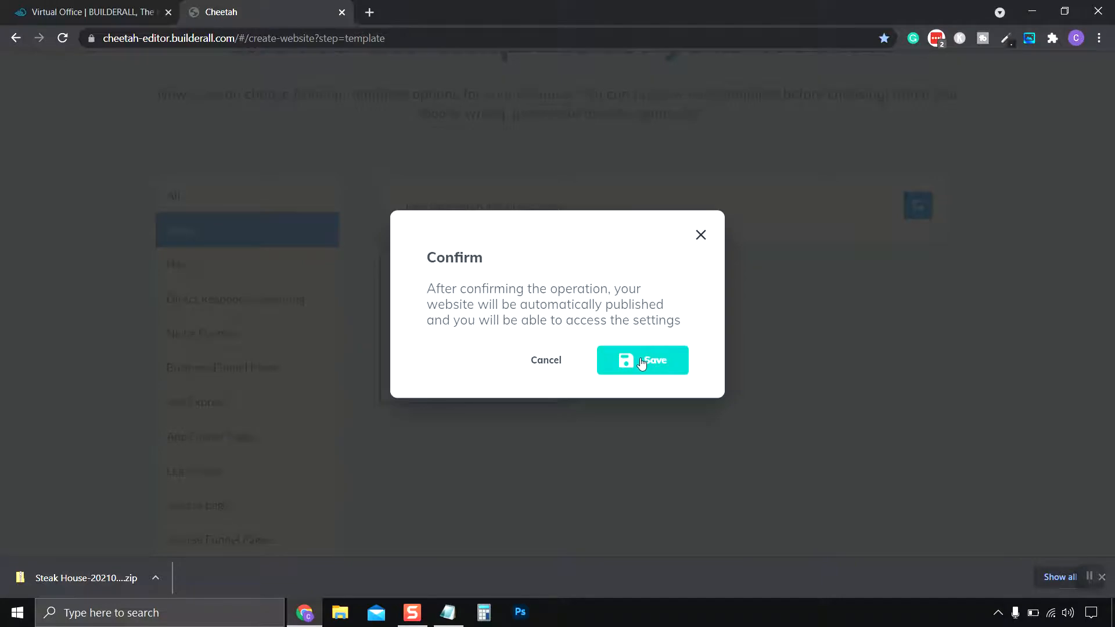
pyautogui.click(642, 363)
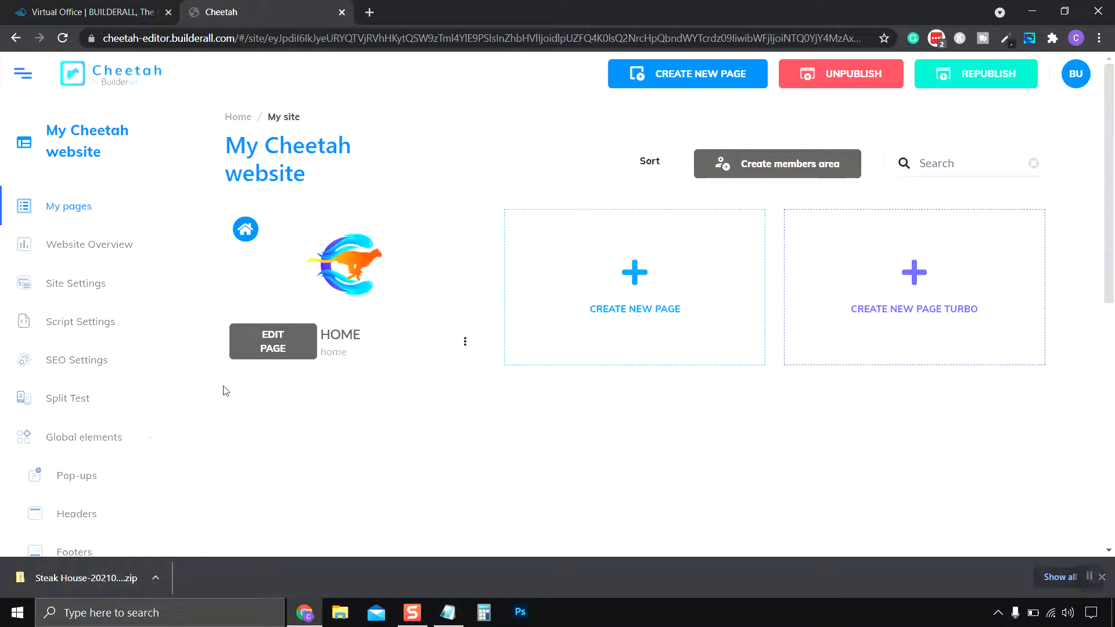
# Rename the site's Home page to "Local Steak House" in its page settings and save the change
pyautogui.click(465, 344)
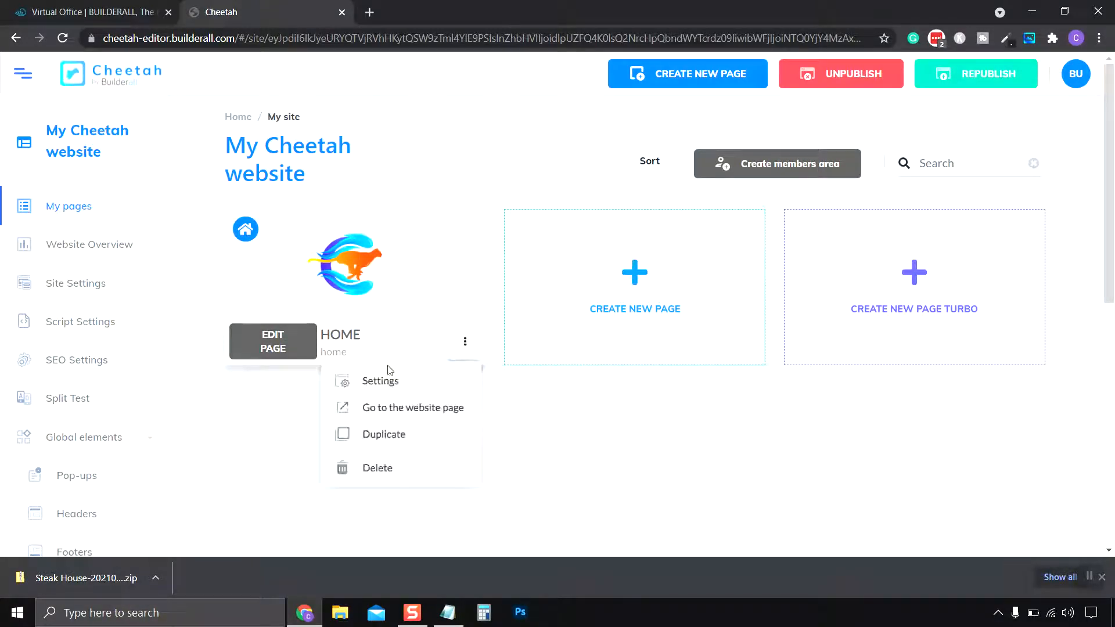
pyautogui.click(378, 382)
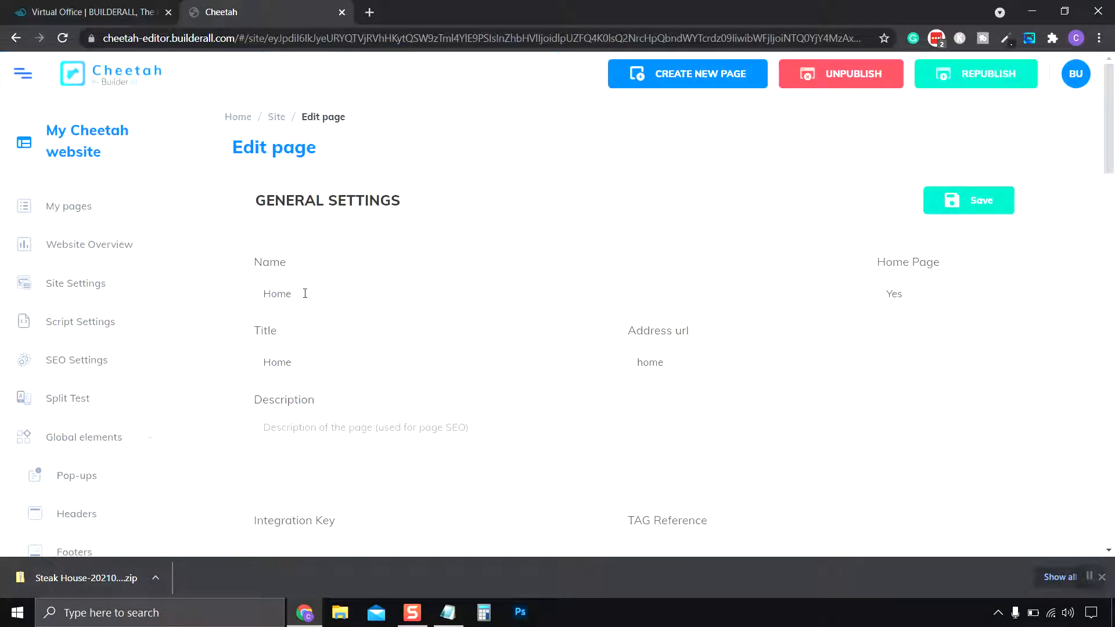
pyautogui.doubleClick(305, 293)
pyautogui.click(341, 291)
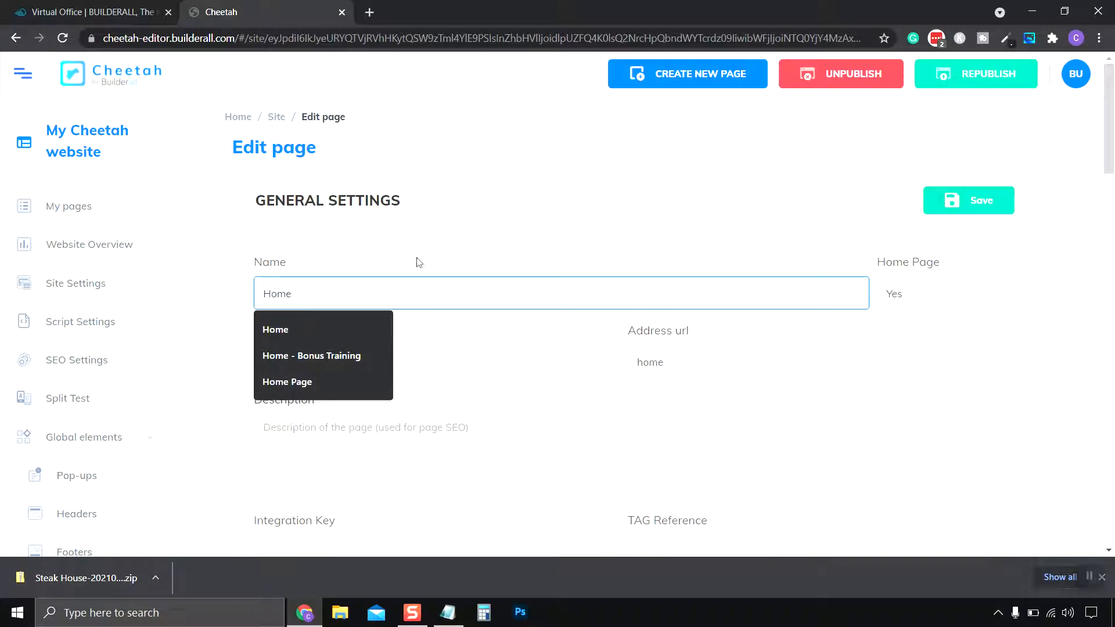
pyautogui.click(395, 239)
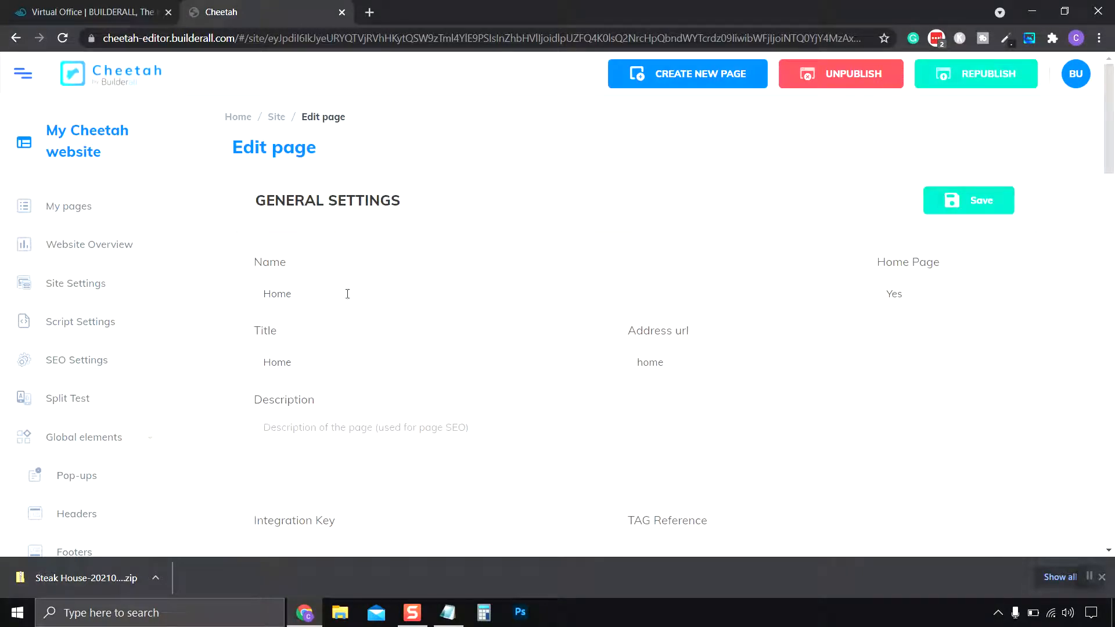
pyautogui.doubleClick(347, 294)
pyautogui.write('Local Steak Hous')
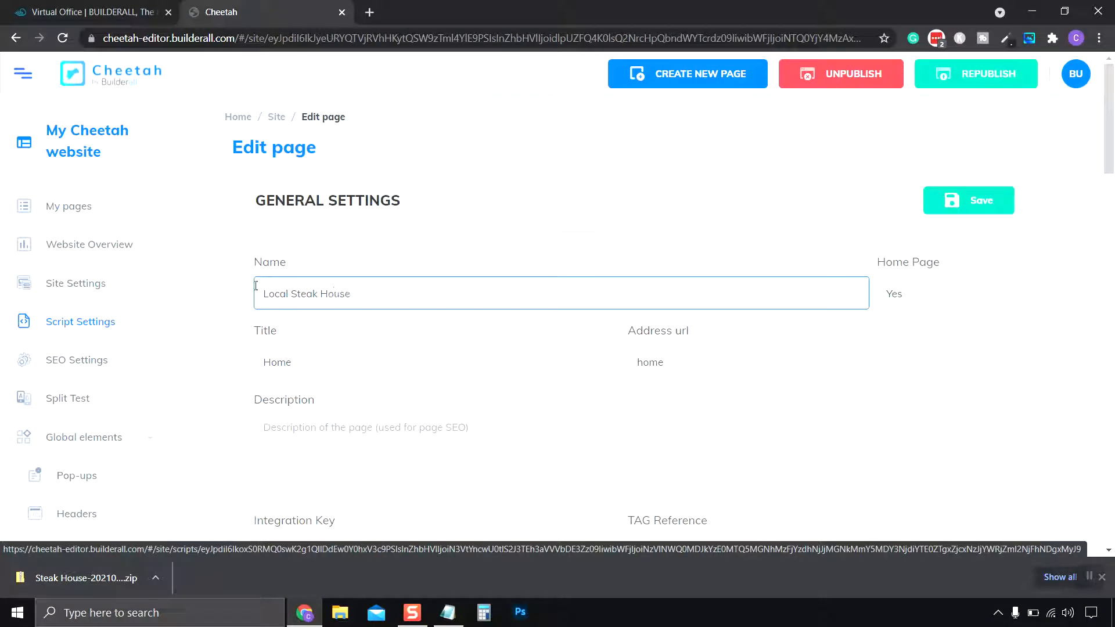
pyautogui.scroll(-3, 391, 299)
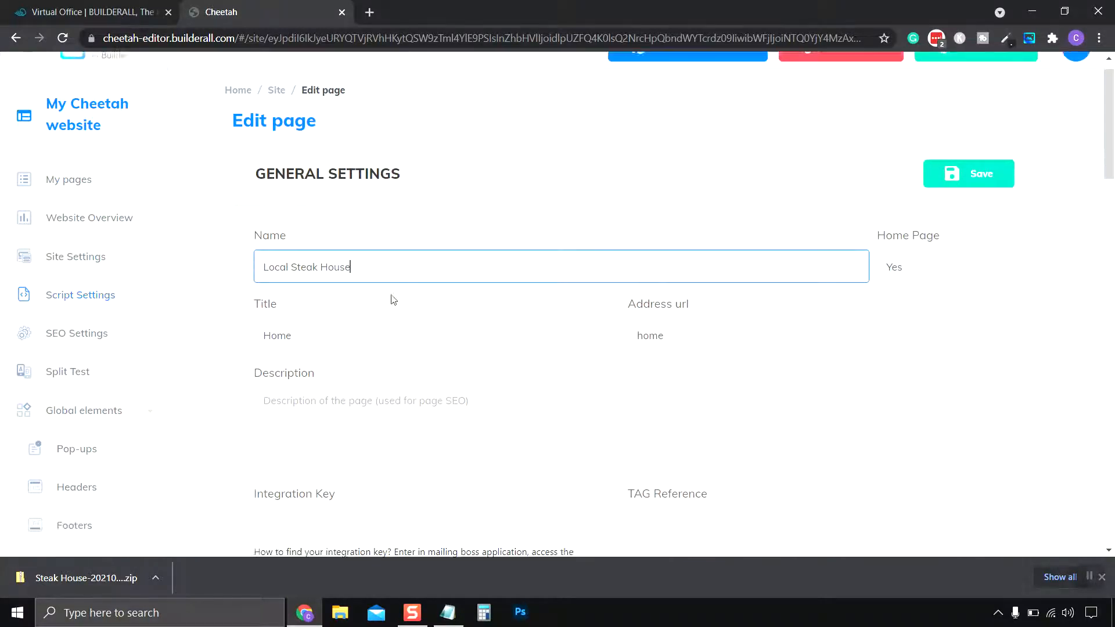
pyautogui.scroll(1, 639, 295)
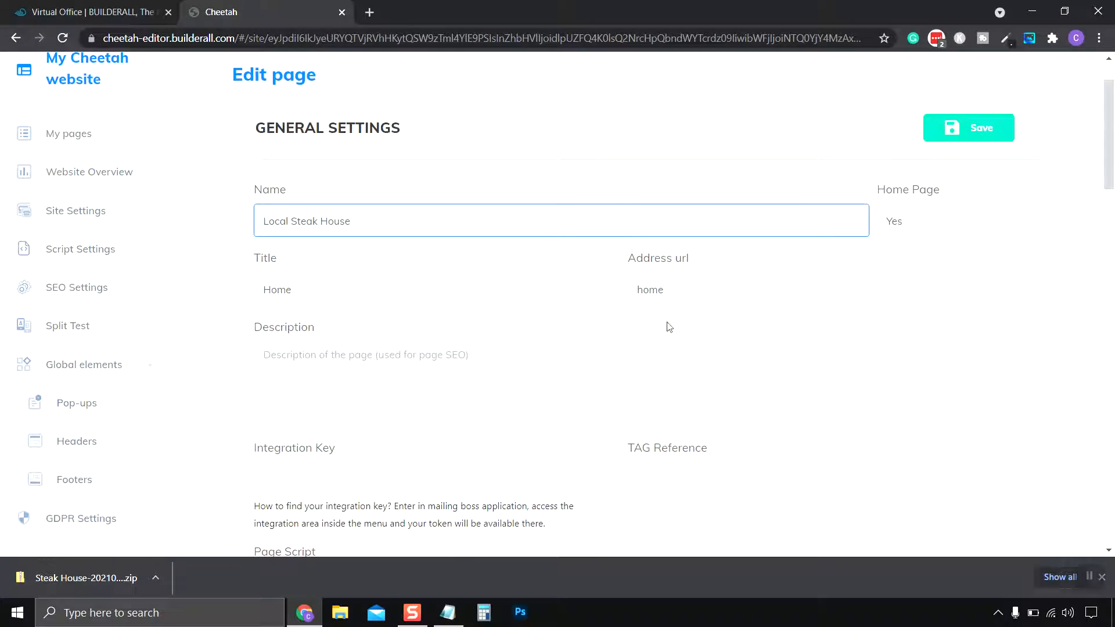
pyautogui.scroll(2, 667, 324)
pyautogui.click(973, 203)
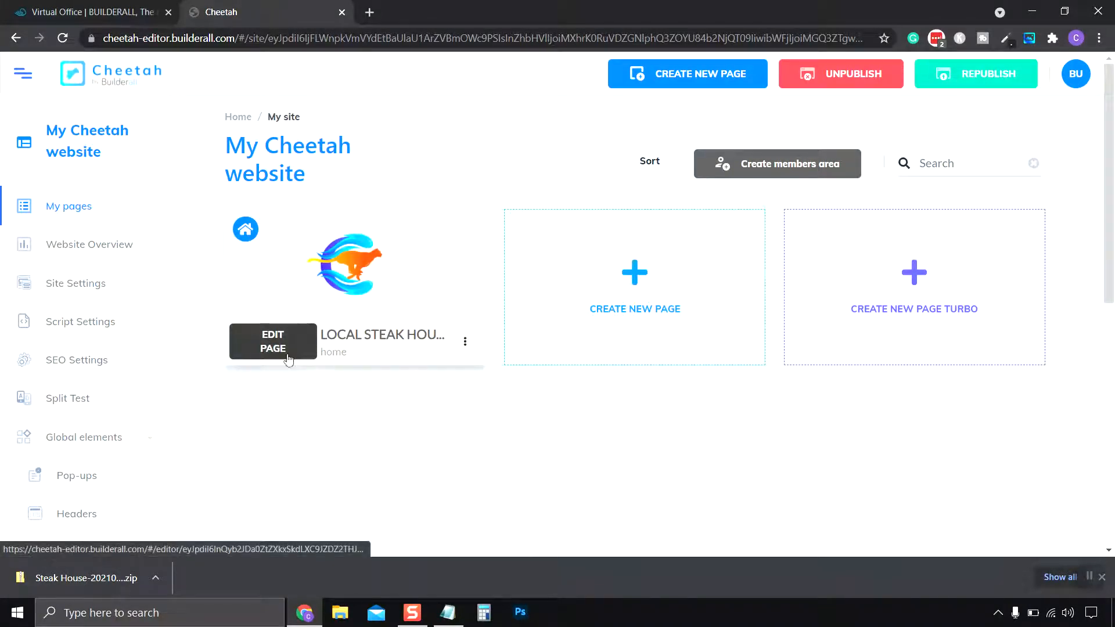
# Open the Local Steak House page for editing and inspect its panel, box and placeholder text elements
pyautogui.click(270, 344)
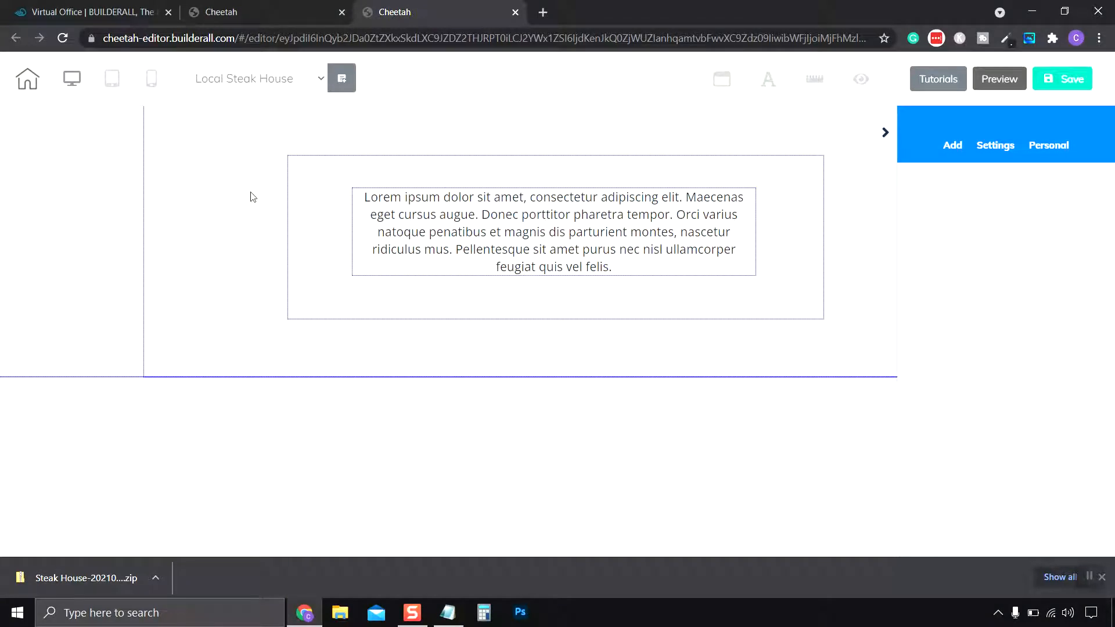
pyautogui.click(874, 232)
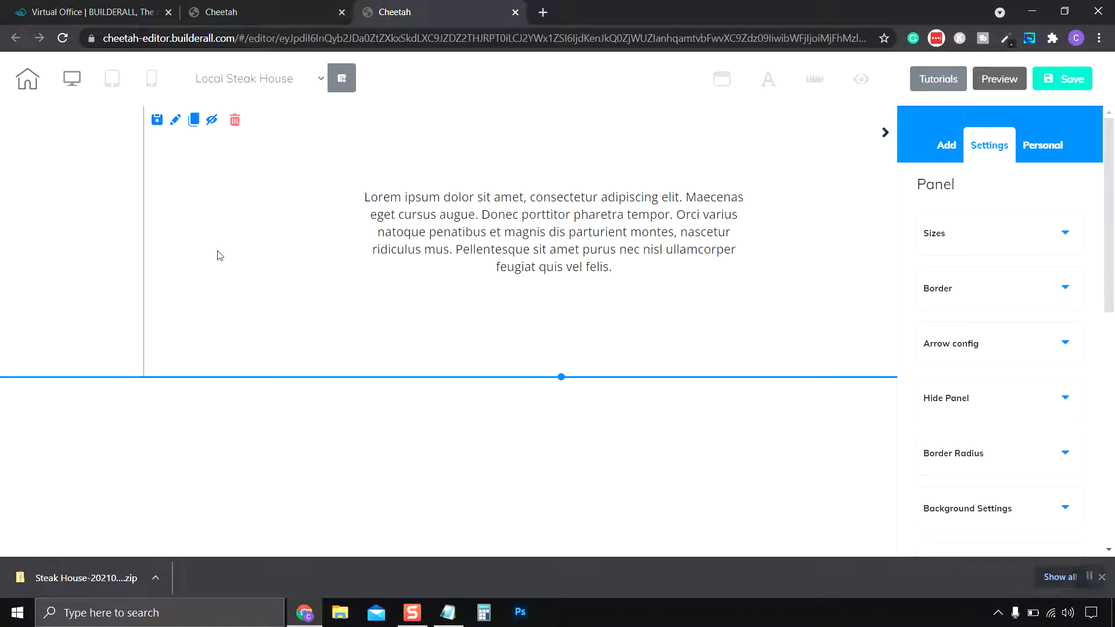
pyautogui.click(307, 266)
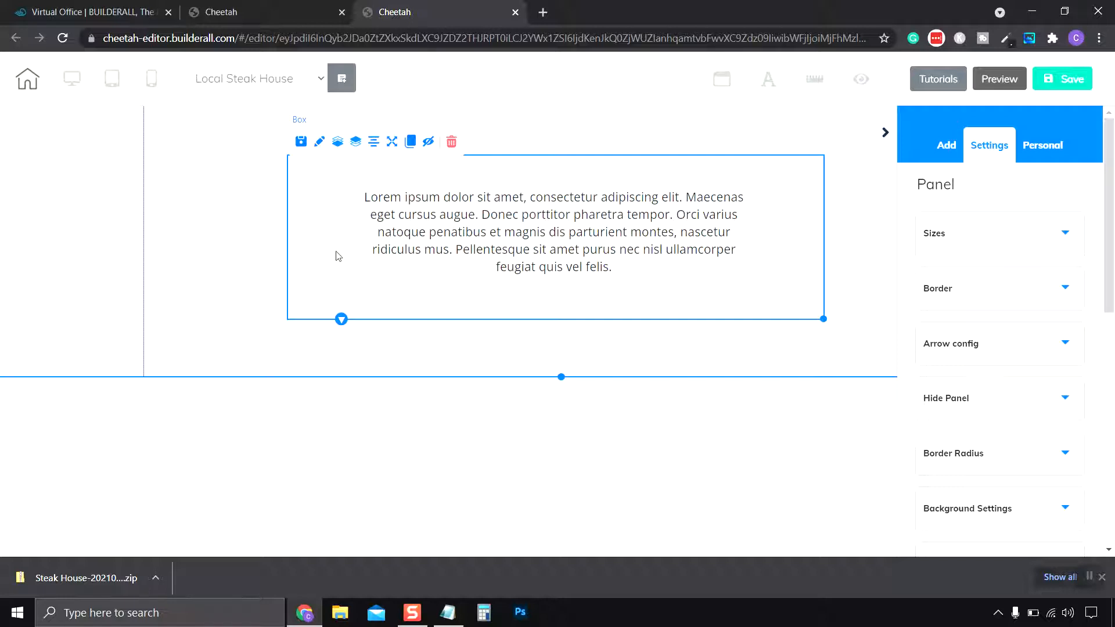
pyautogui.click(551, 238)
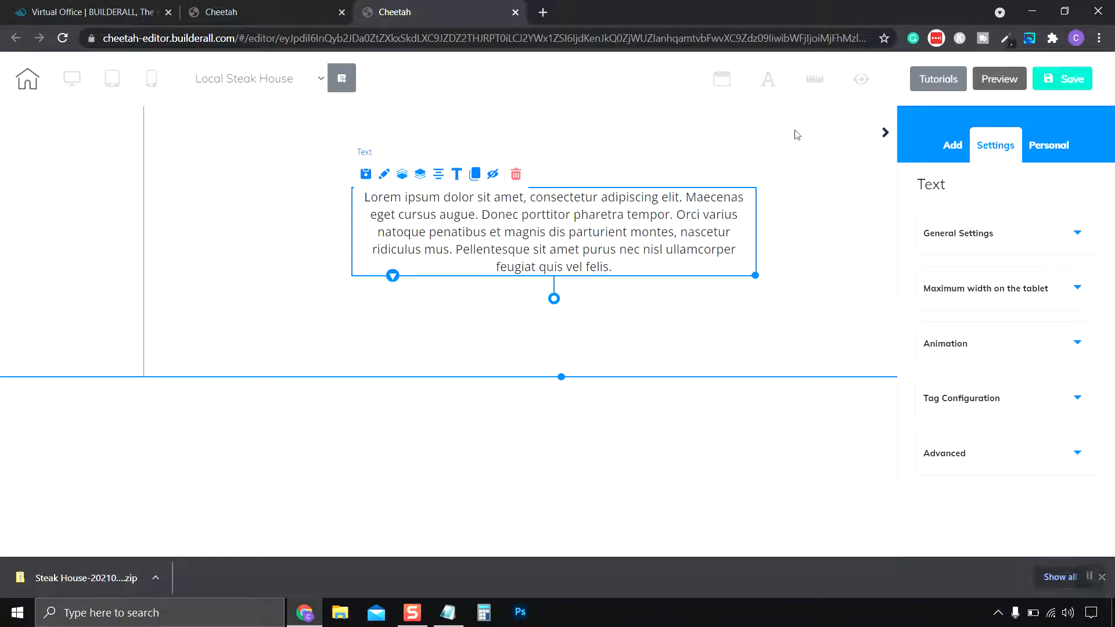
pyautogui.click(323, 273)
# Delete the Lorem ipsum text and its surrounding box from the panel, and dismiss the floating Text hint
pyautogui.click(475, 250)
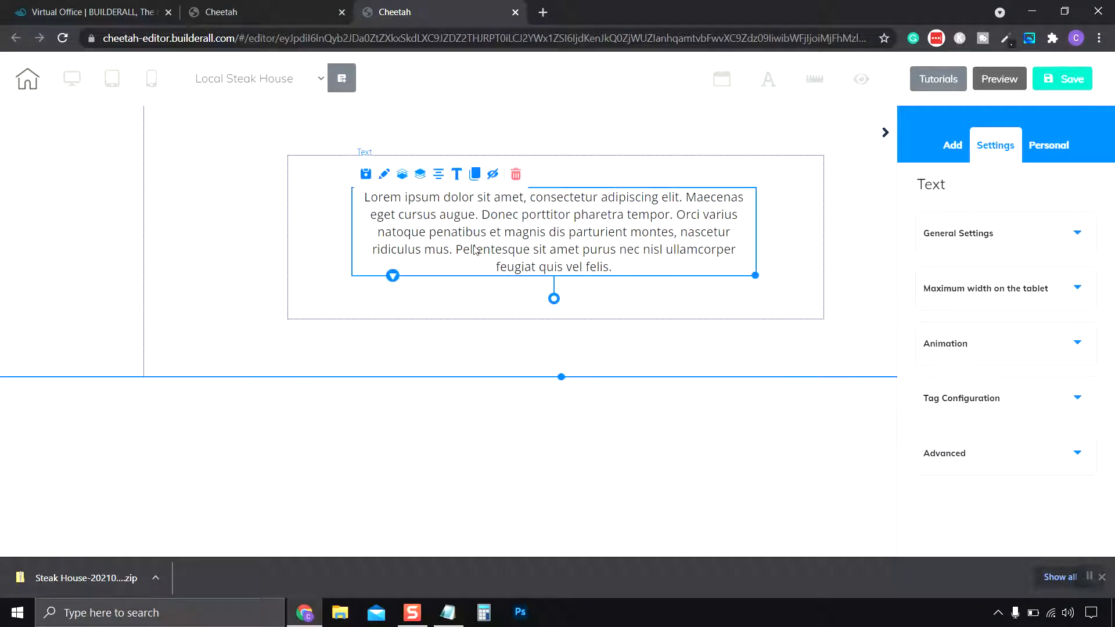
pyautogui.click(516, 175)
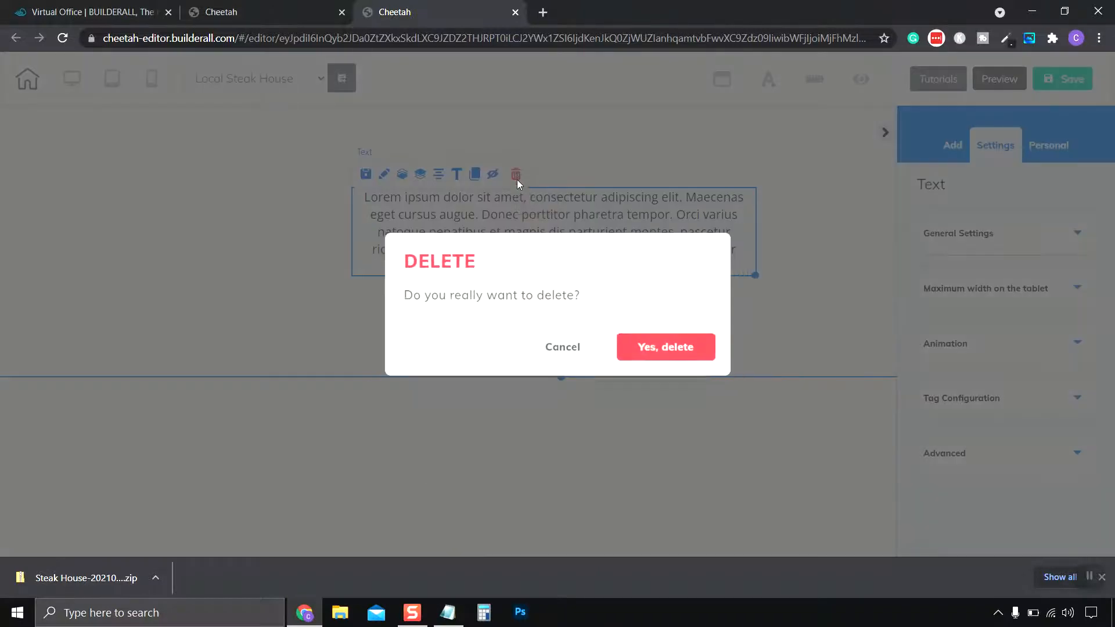
pyautogui.click(664, 347)
pyautogui.click(313, 209)
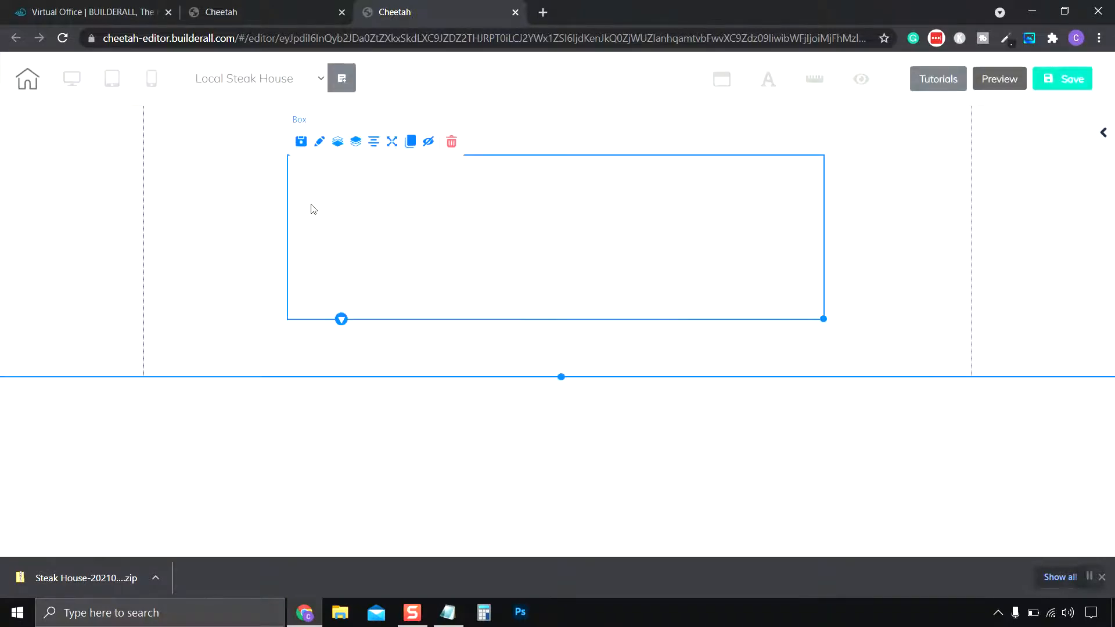
pyautogui.click(452, 143)
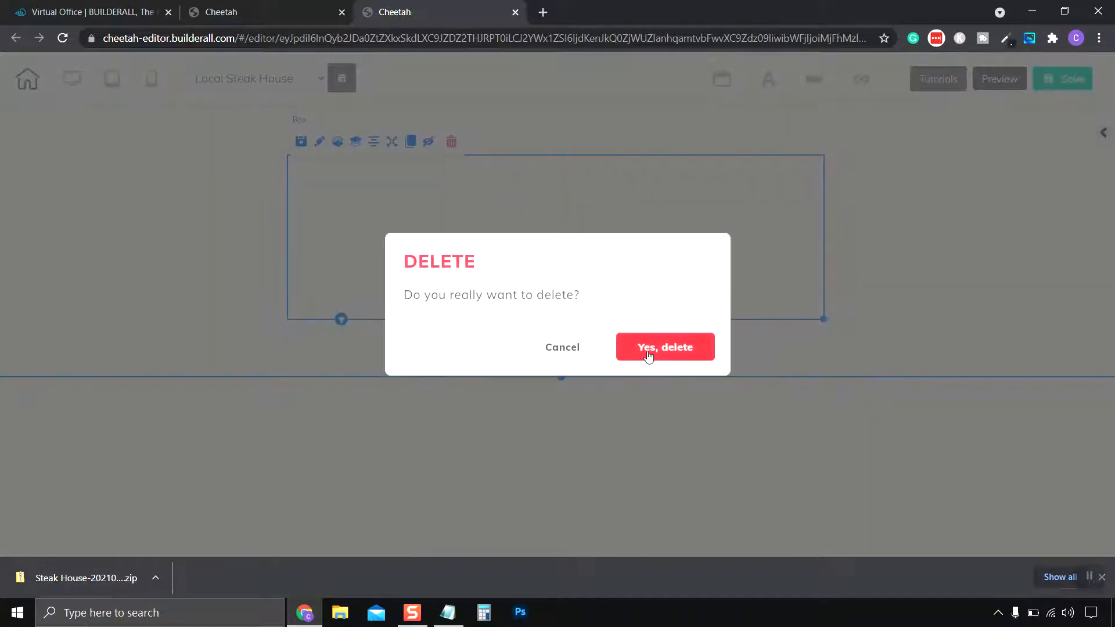
pyautogui.click(653, 350)
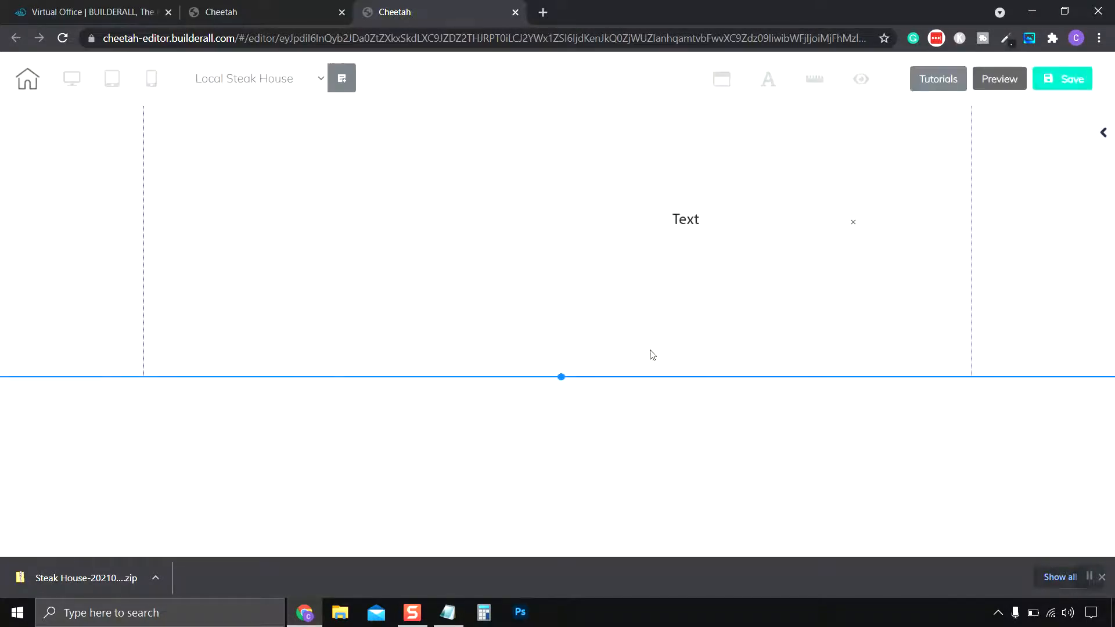
pyautogui.click(852, 223)
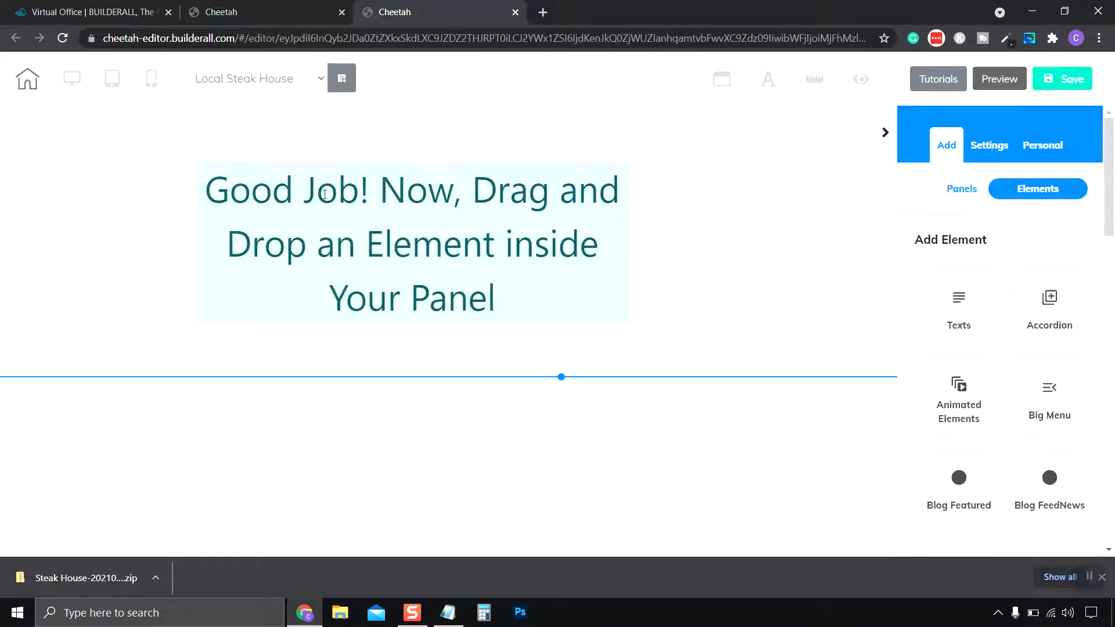
# Collapse and reopen the editor's sidebar and look over its Settings and Personal sections
pyautogui.click(884, 133)
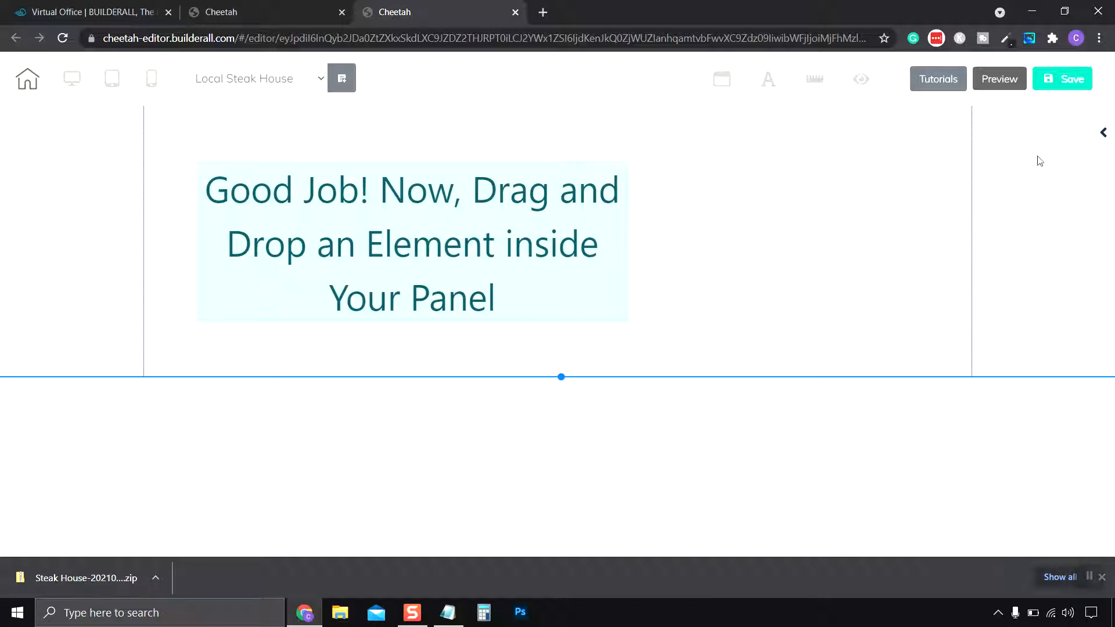
pyautogui.click(1103, 136)
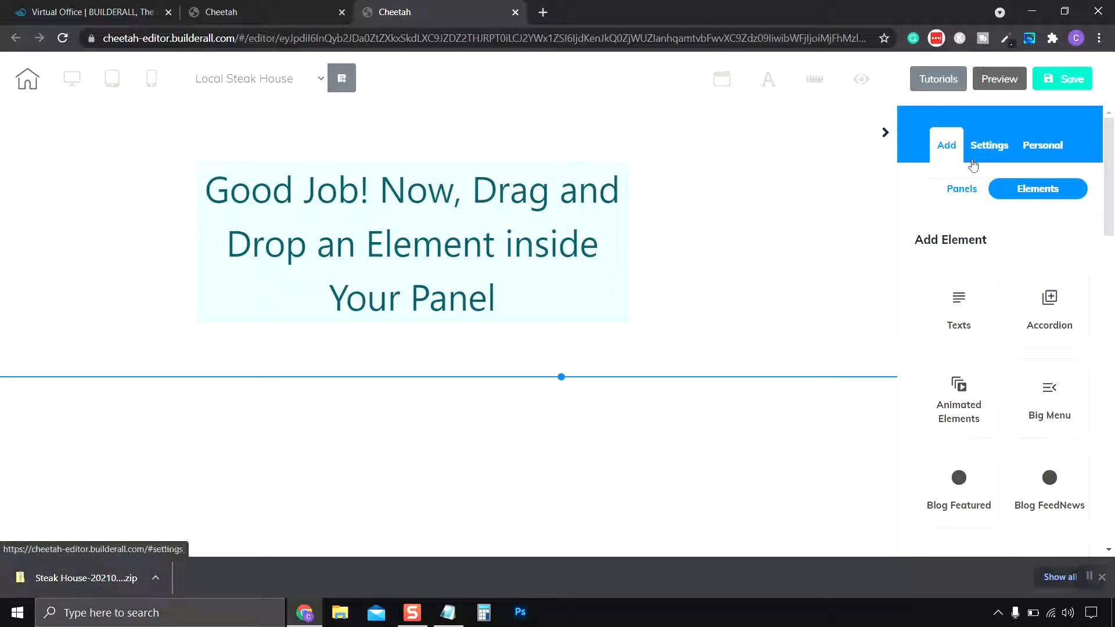
pyautogui.click(994, 152)
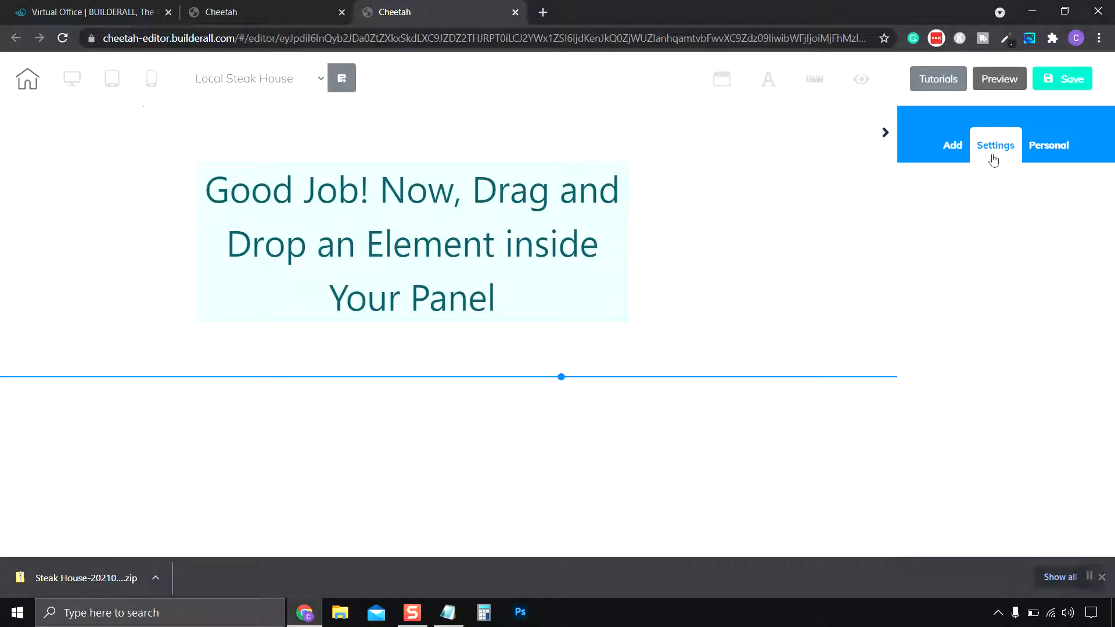
pyautogui.click(1048, 153)
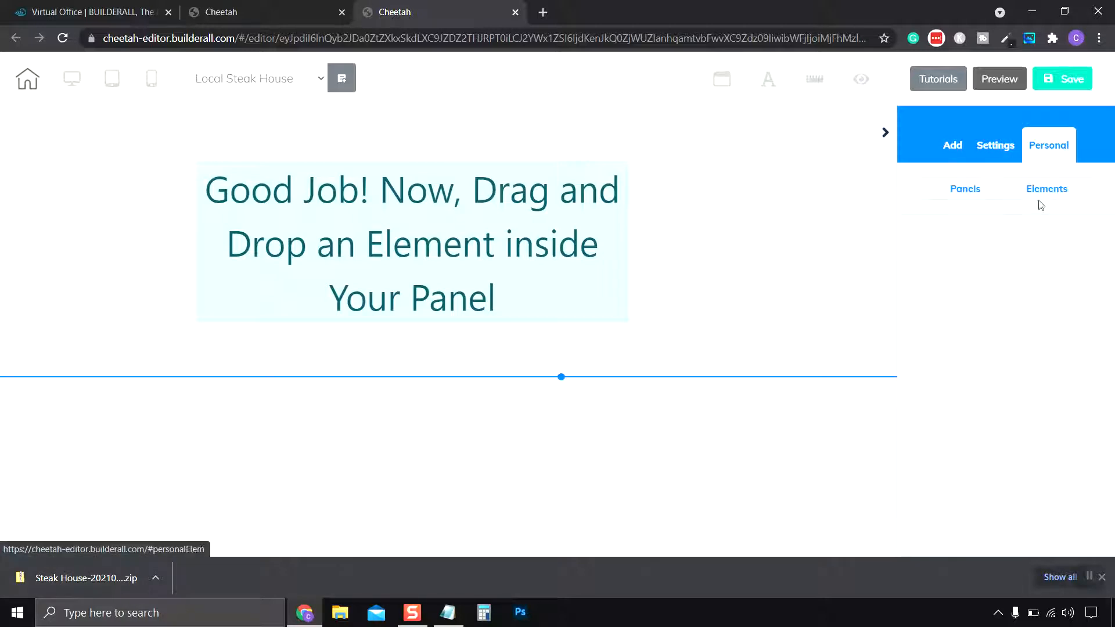
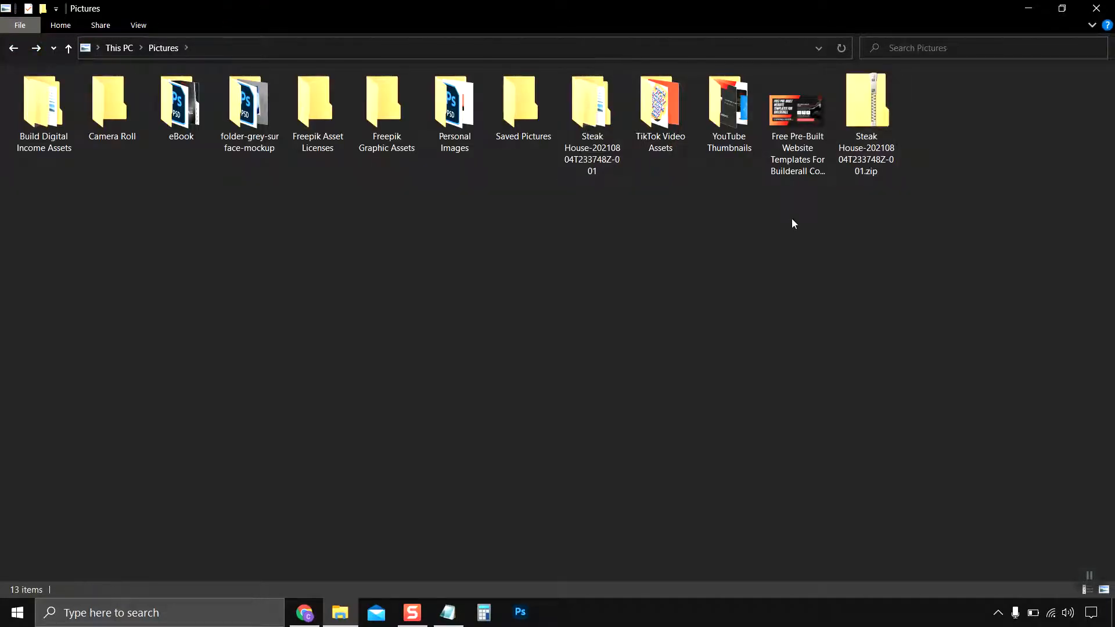
# Delete the Steak House zip file from the Pictures folder and close File Explorer
pyautogui.rightClick(866, 119)
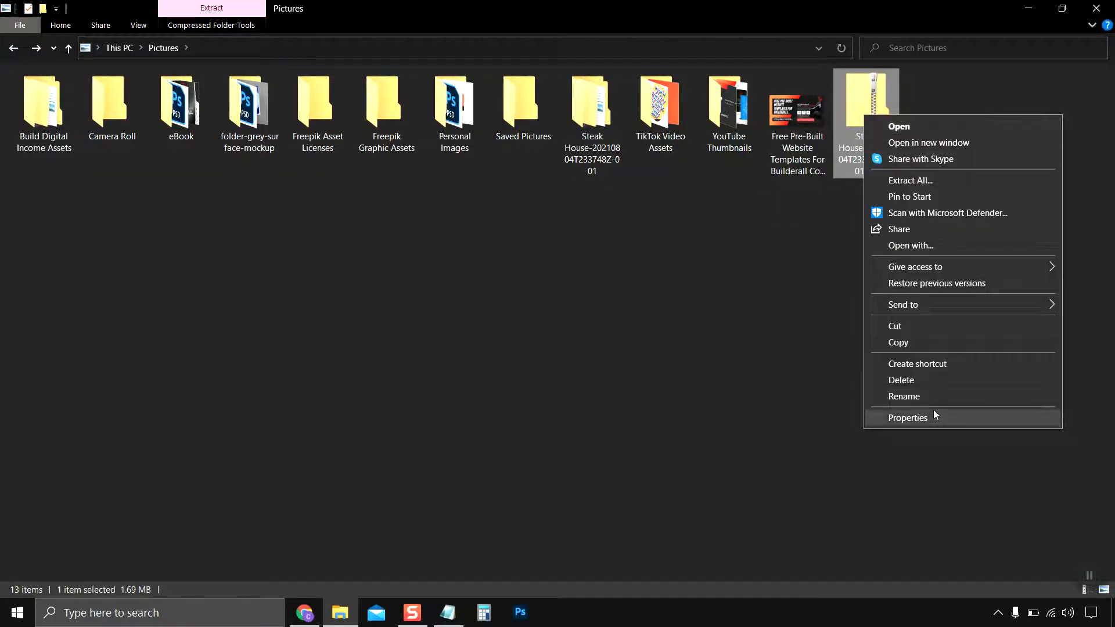
pyautogui.click(932, 378)
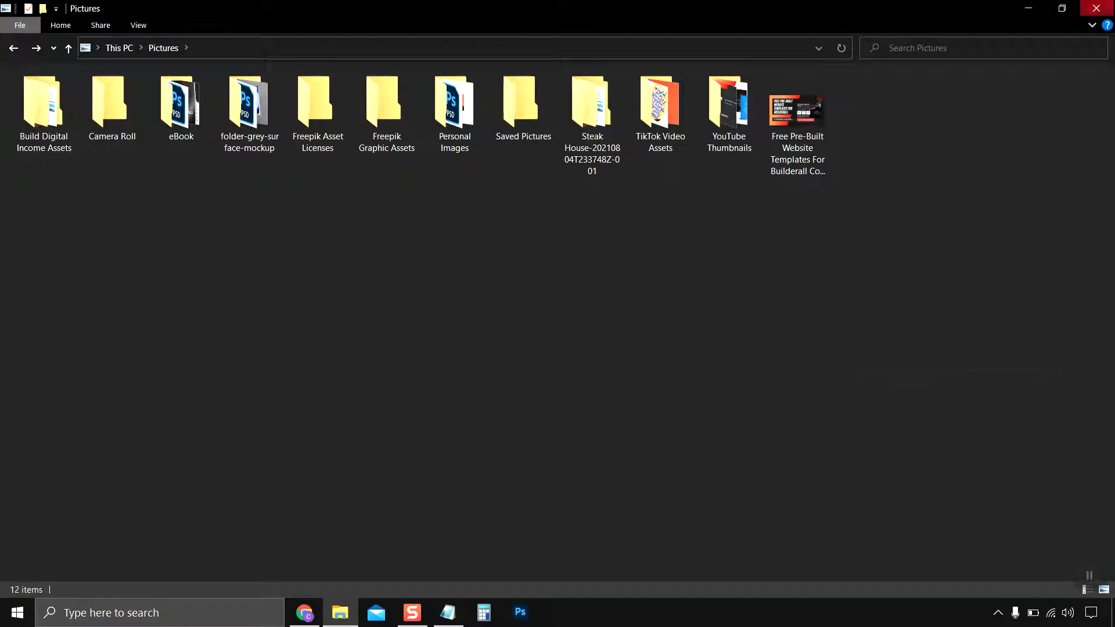
pyautogui.click(1096, 8)
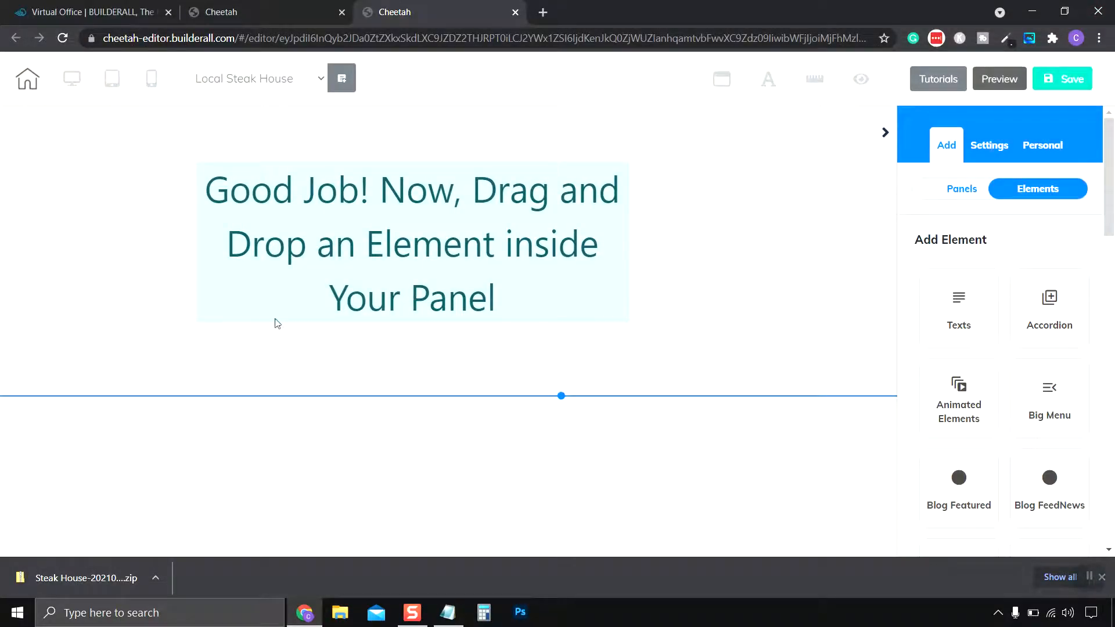
# Open the background image picker for the top panel and upload A_SteakHouse_siteexpressBG1.png from the Steak House folder in Pictures
pyautogui.click(116, 126)
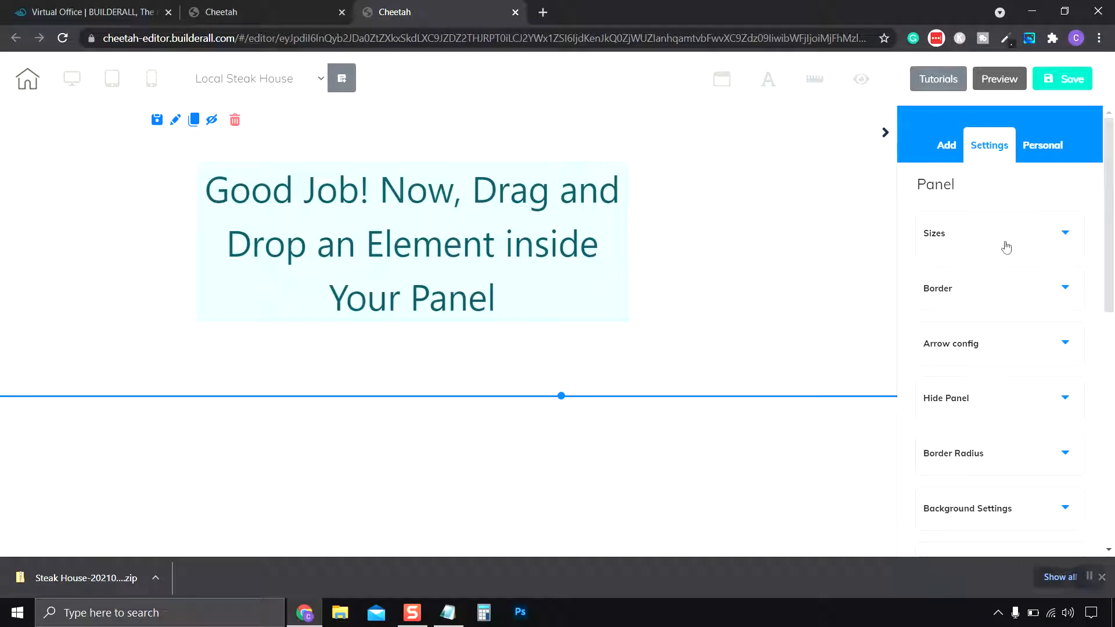
pyautogui.scroll(-4, 1003, 306)
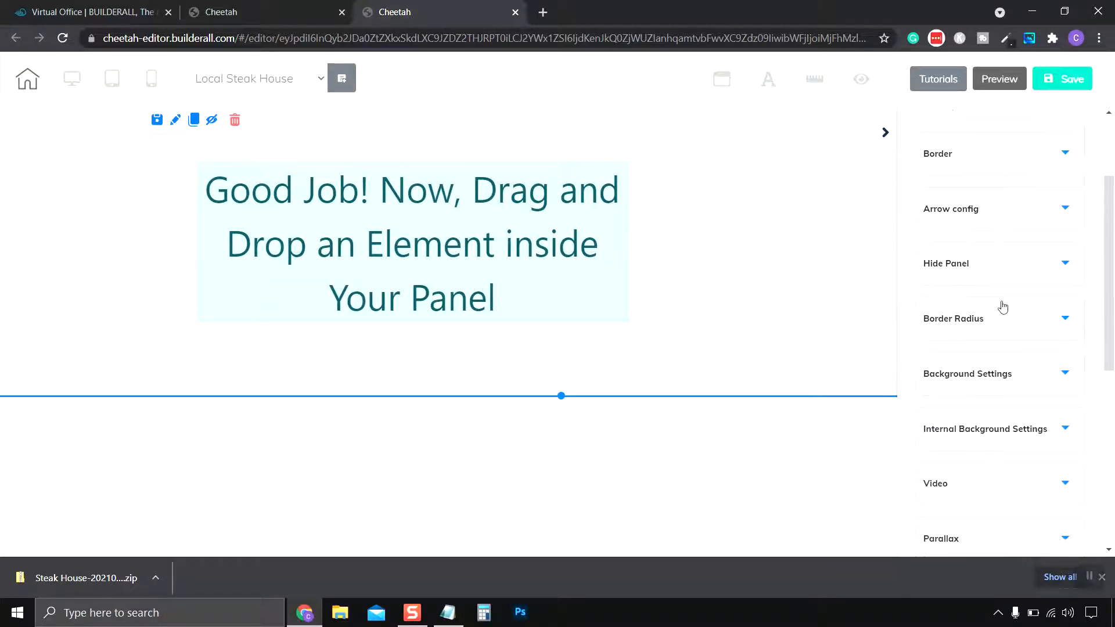
pyautogui.click(1006, 297)
pyautogui.scroll(-3, 1006, 308)
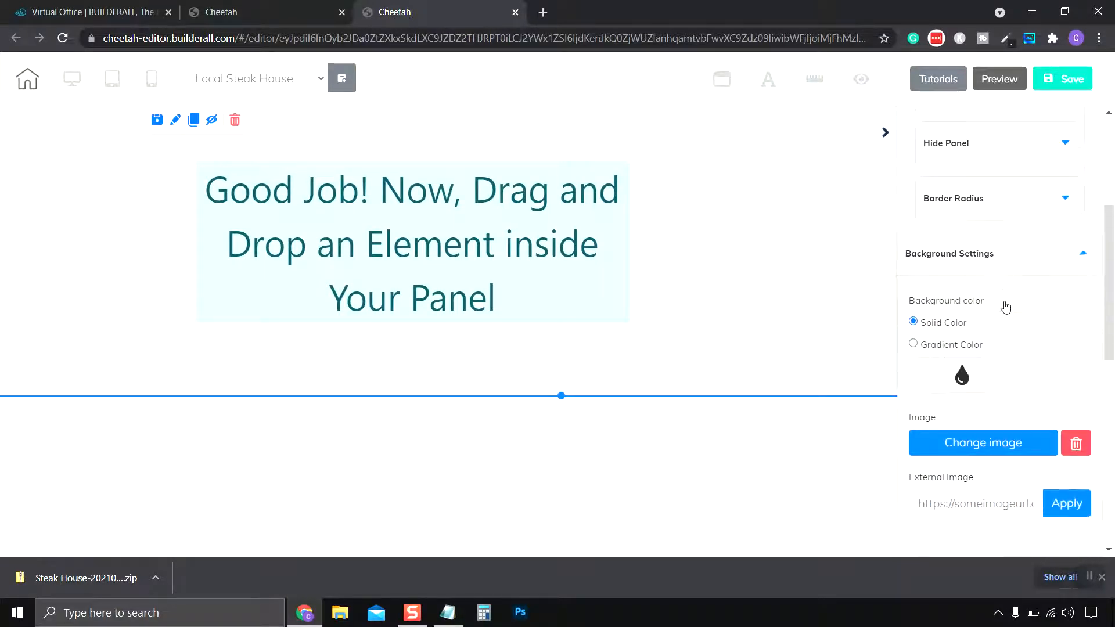
pyautogui.click(988, 337)
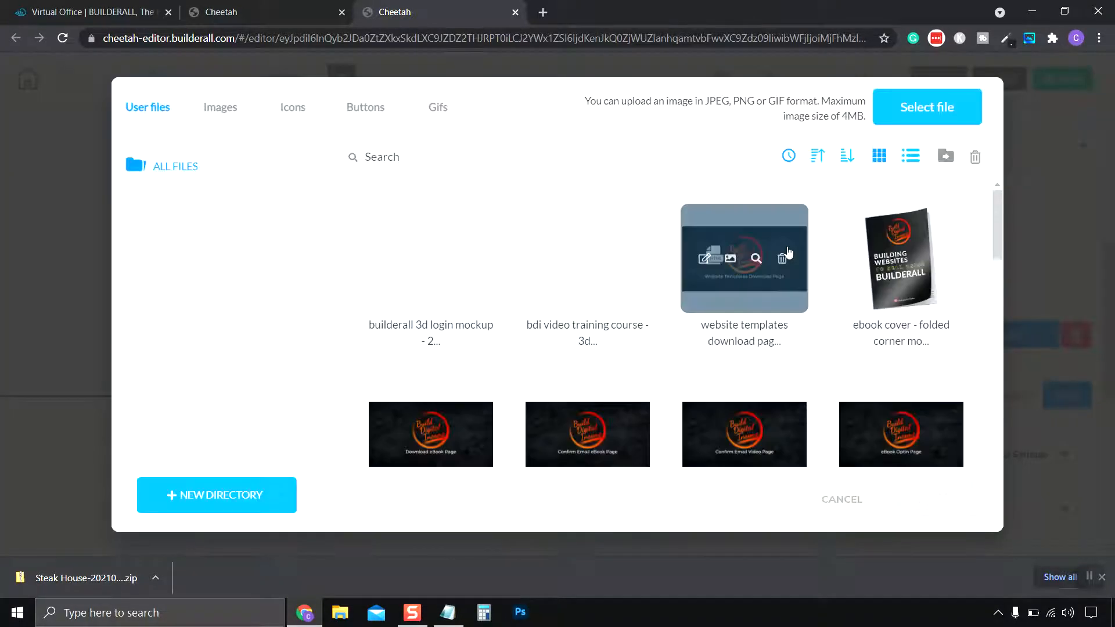
pyautogui.click(925, 107)
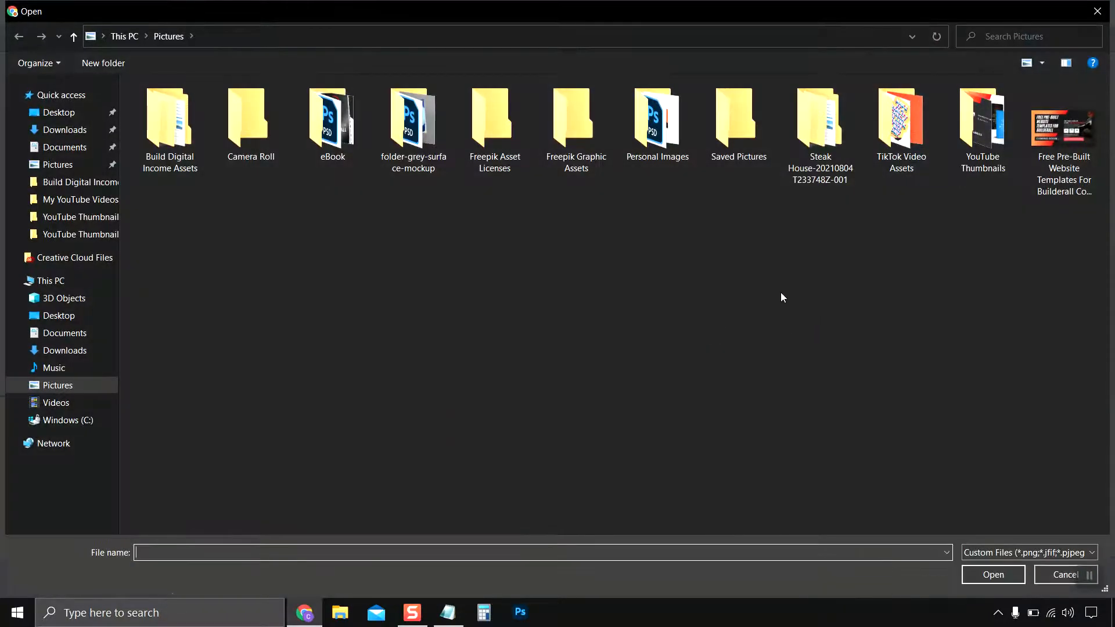
pyautogui.doubleClick(829, 138)
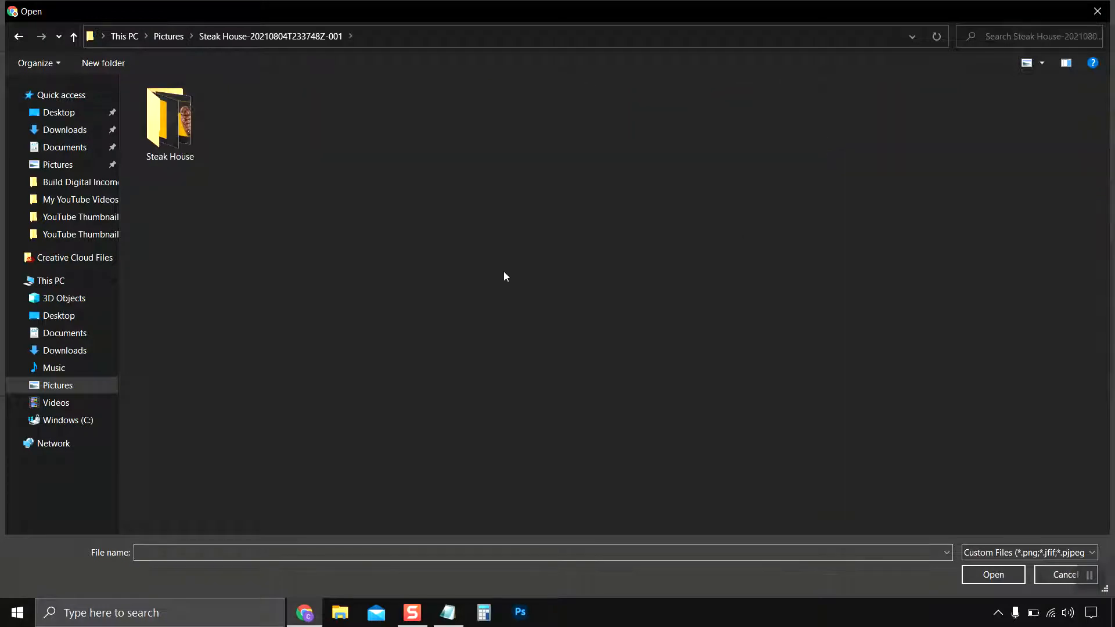
pyautogui.doubleClick(169, 122)
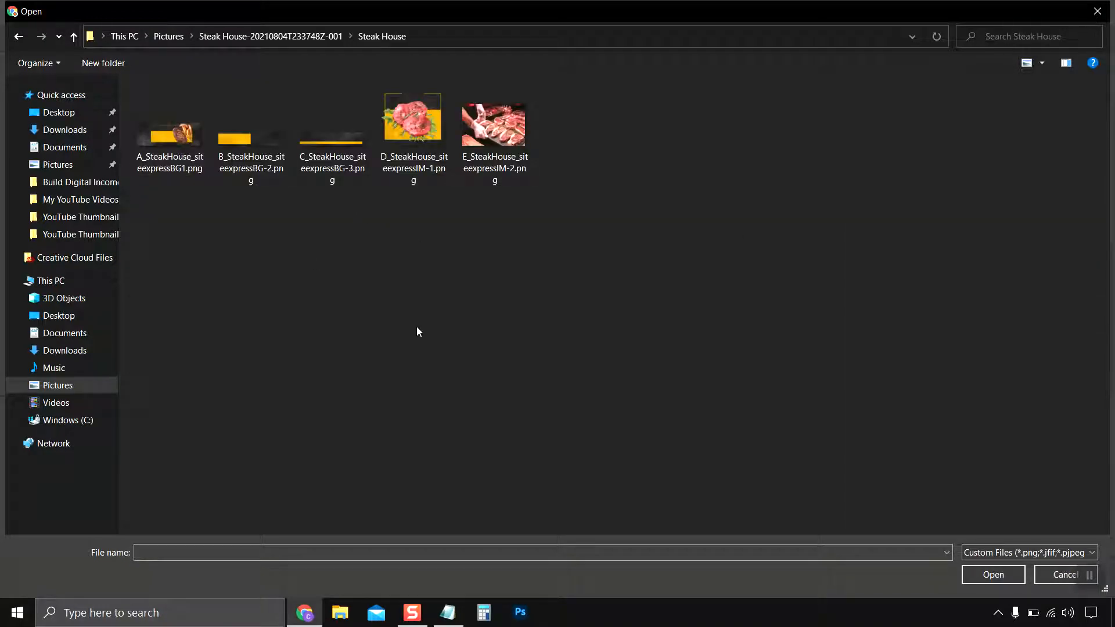
pyautogui.doubleClick(173, 141)
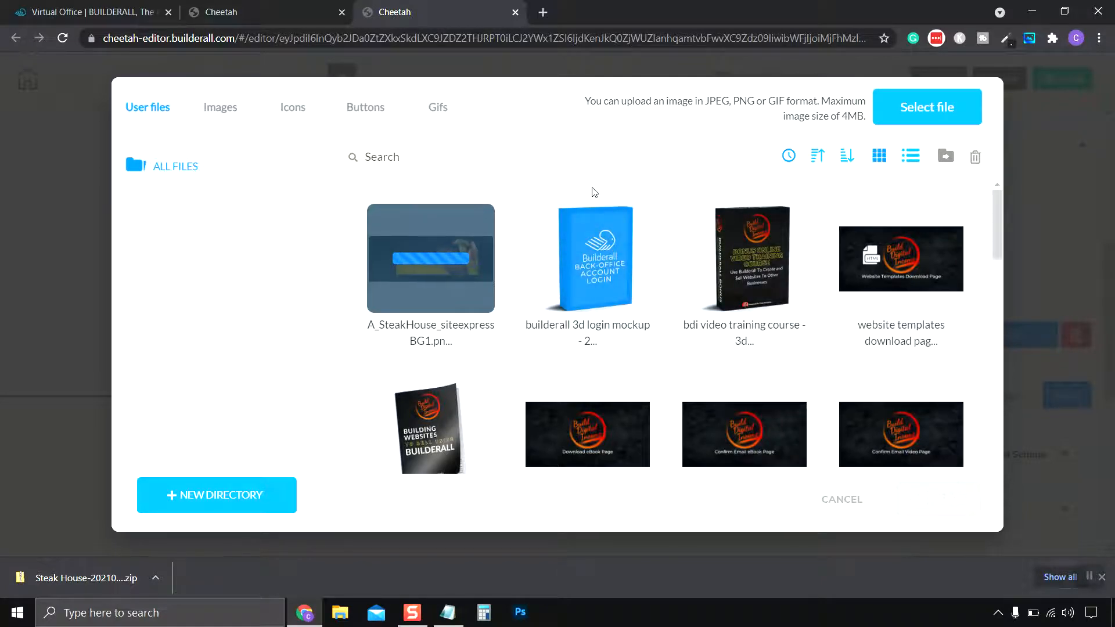
# Upload the remaining Steak House images, BG-2, BG-3, IM-1 and IM-2, to the user files together
pyautogui.click(939, 111)
pyautogui.moveTo(246, 200); pyautogui.dragTo(527, 125)
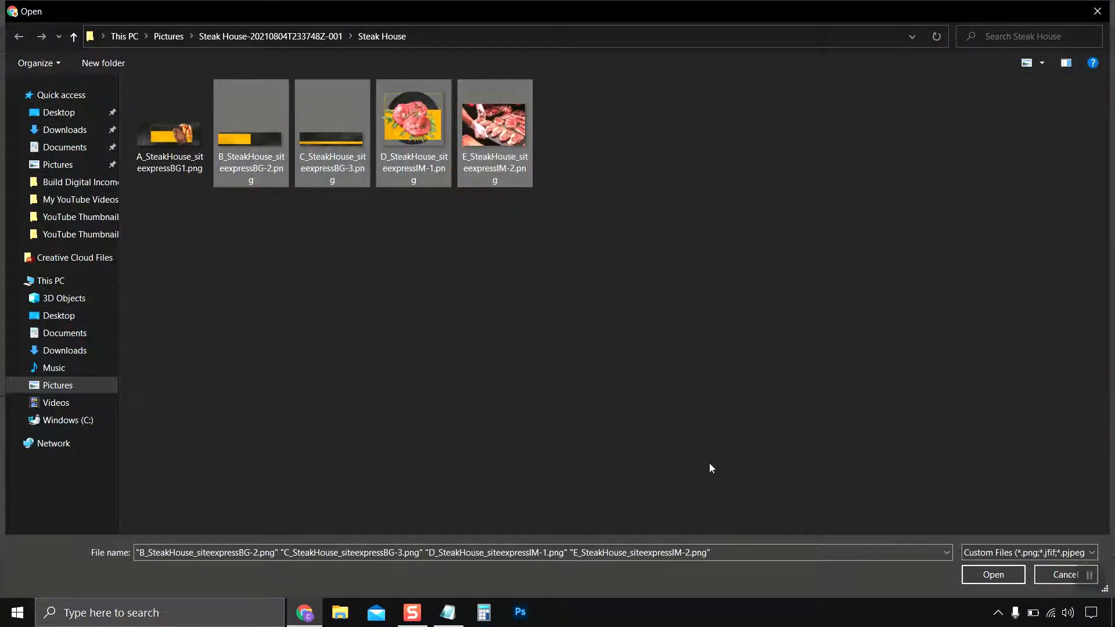
pyautogui.click(994, 575)
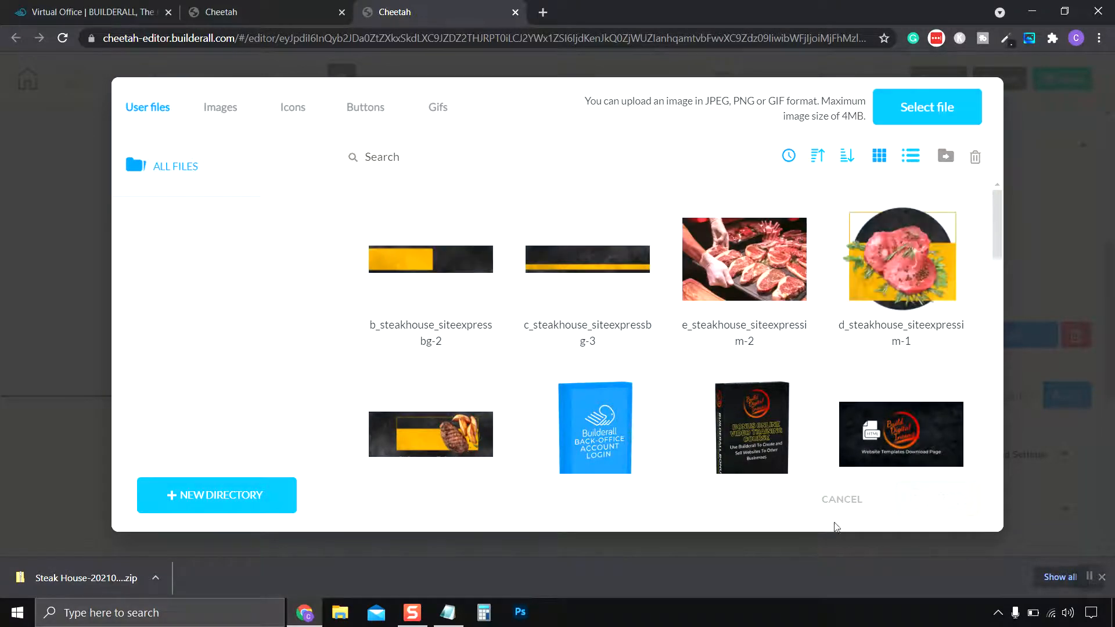
# Set a_steakhouse_siteexpressbg1 as the panel's background image and extend the panel downward to fit the whole yellow block
pyautogui.scroll(-3, 610, 330)
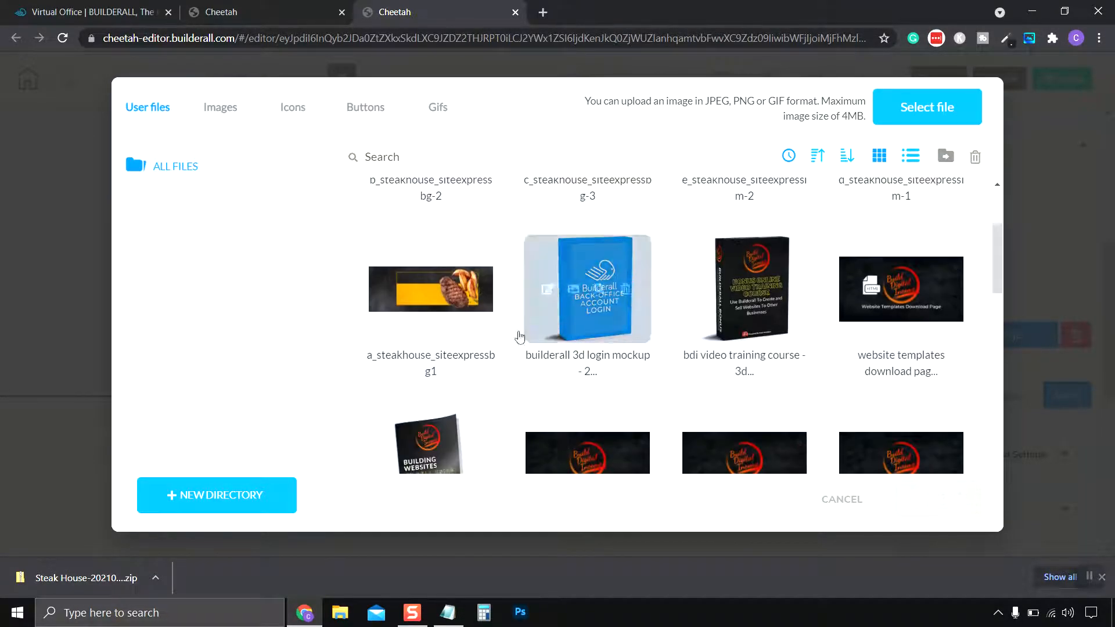
pyautogui.click(418, 312)
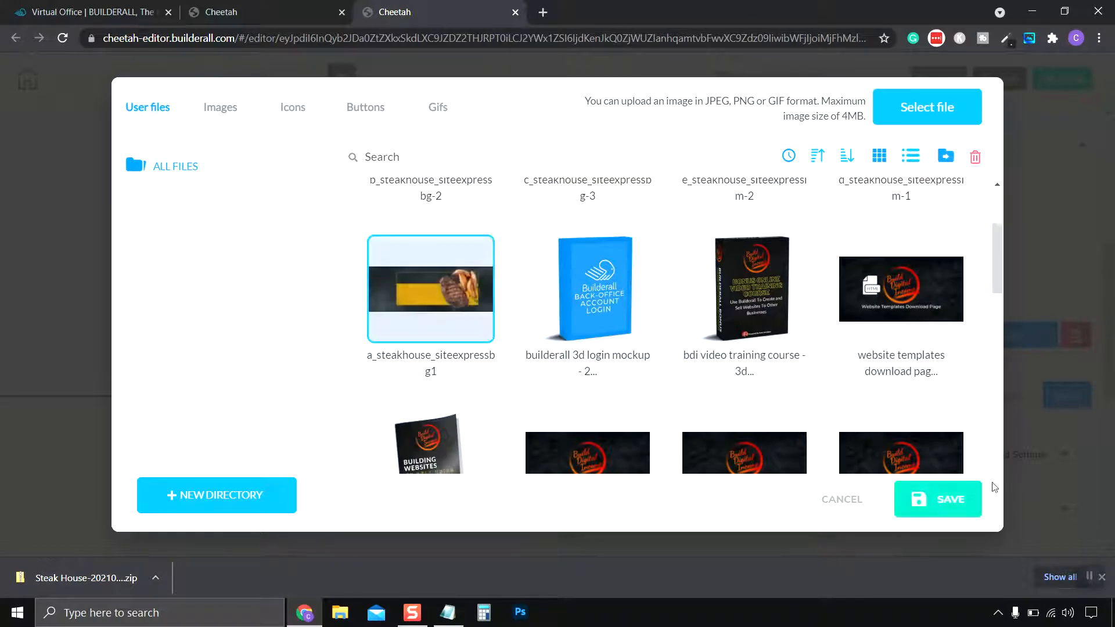
pyautogui.click(950, 509)
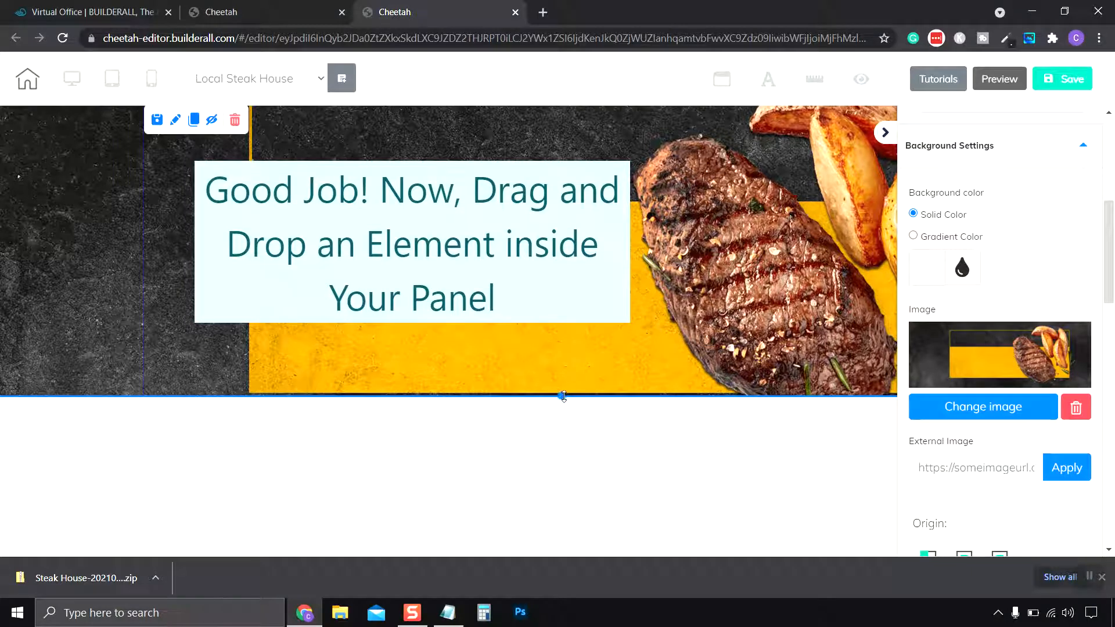
pyautogui.moveTo(561, 394); pyautogui.dragTo(562, 485)
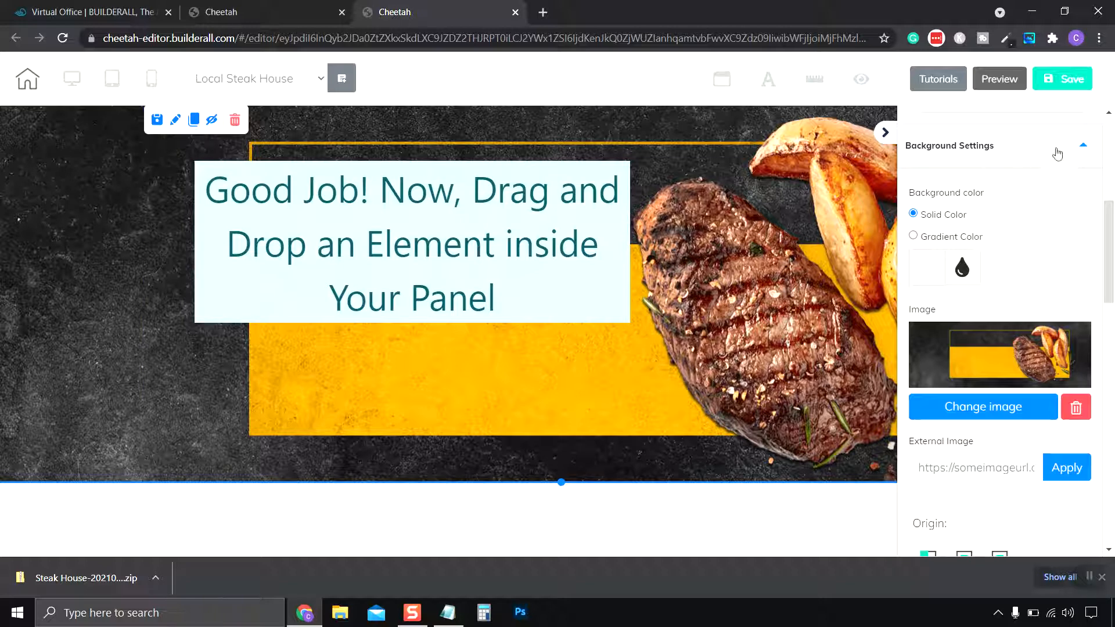
# Add a Title H2 text element to the panel, placed near the left edge of the yellow block
pyautogui.click(1091, 153)
pyautogui.moveTo(1110, 283); pyautogui.dragTo(1114, 124)
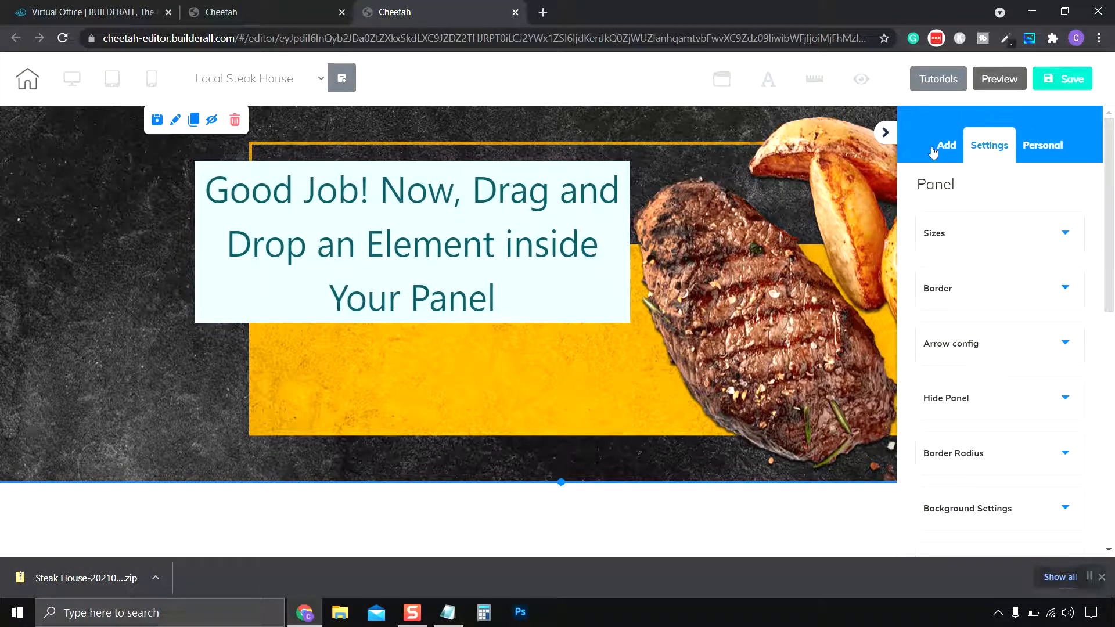
pyautogui.click(952, 145)
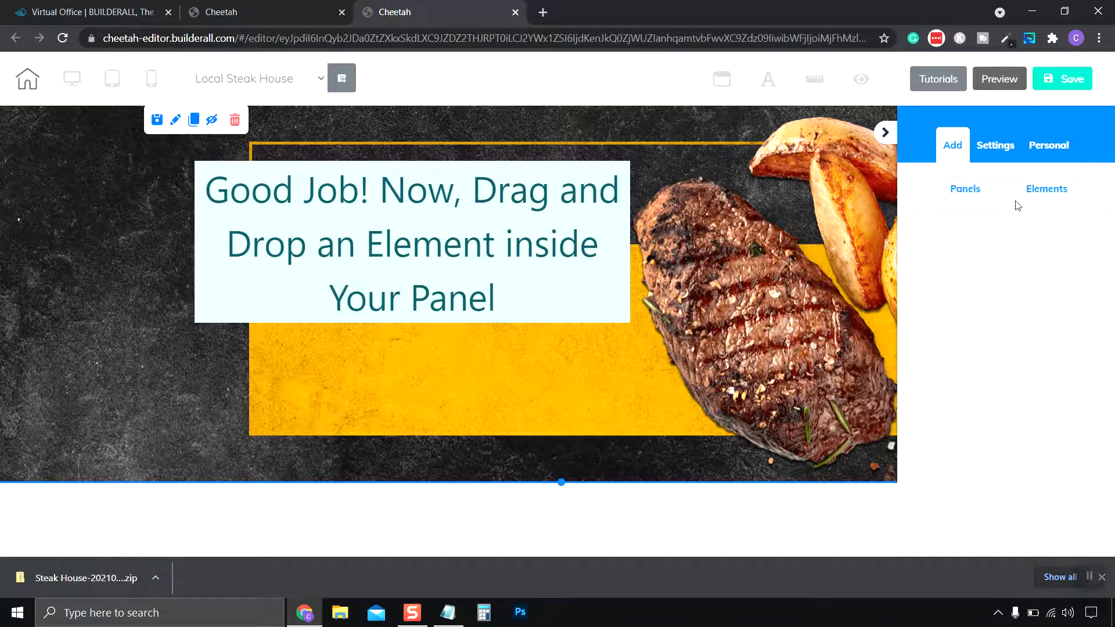
pyautogui.click(1045, 196)
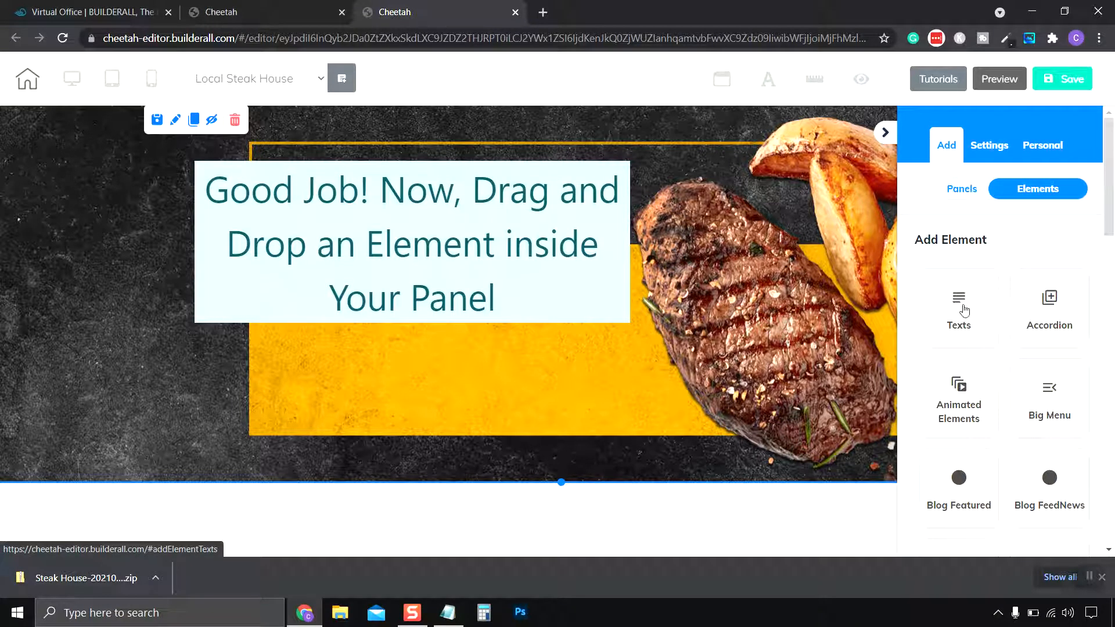
pyautogui.click(959, 308)
pyautogui.scroll(-2, 1038, 389)
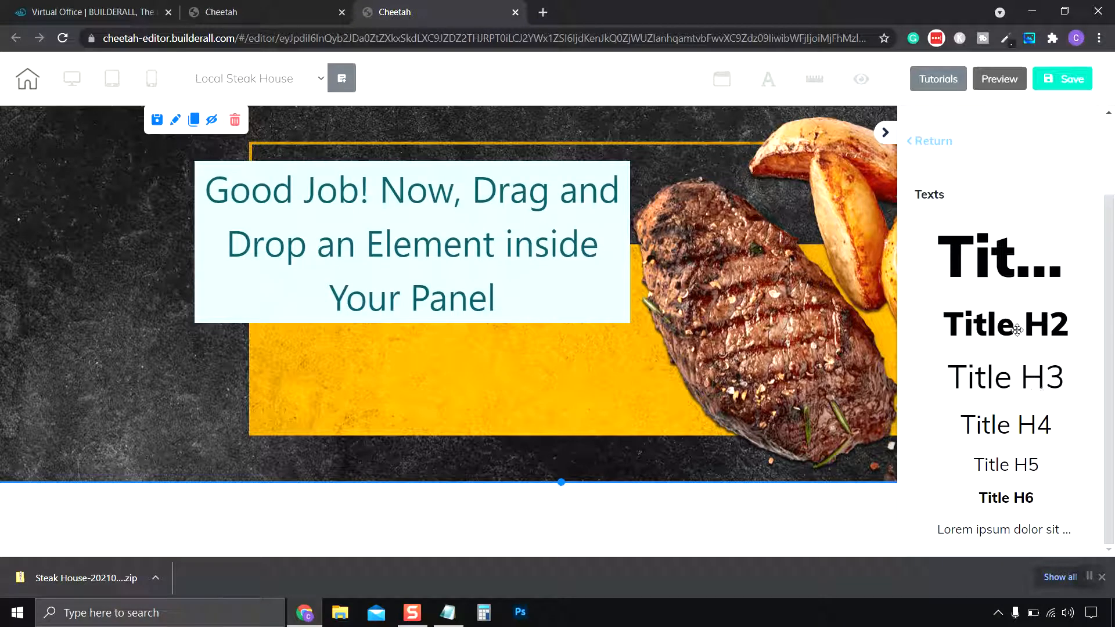
pyautogui.moveTo(1008, 329); pyautogui.dragTo(447, 287)
pyautogui.moveTo(621, 304); pyautogui.dragTo(438, 305)
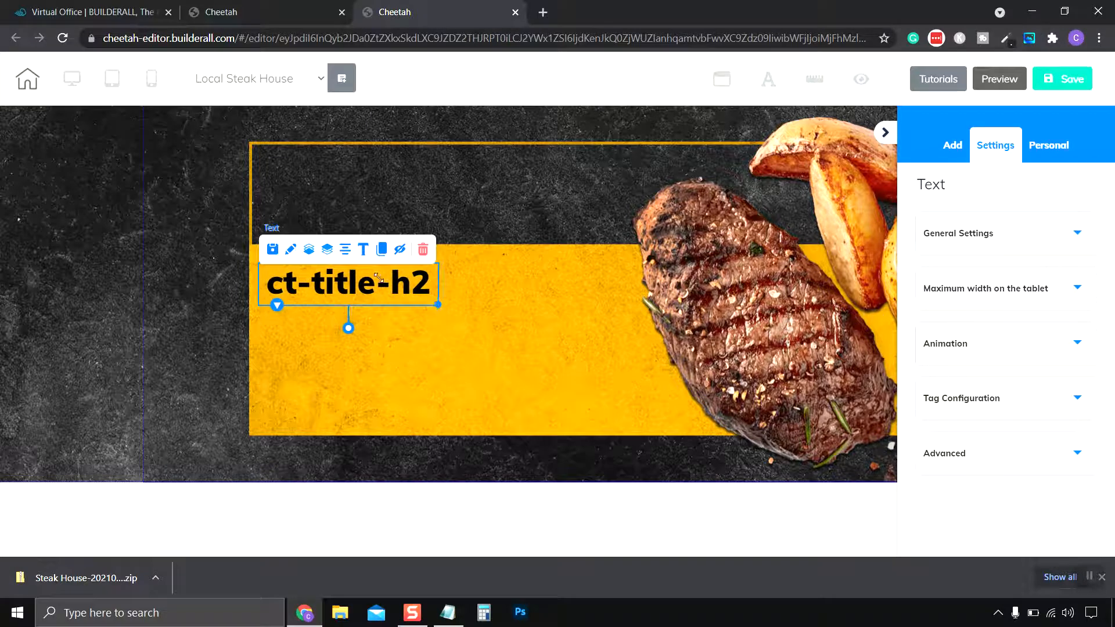
# Replace the H2 placeholder text with "Try The Best Steak" and "In Town" on a new line
pyautogui.doubleClick(417, 290)
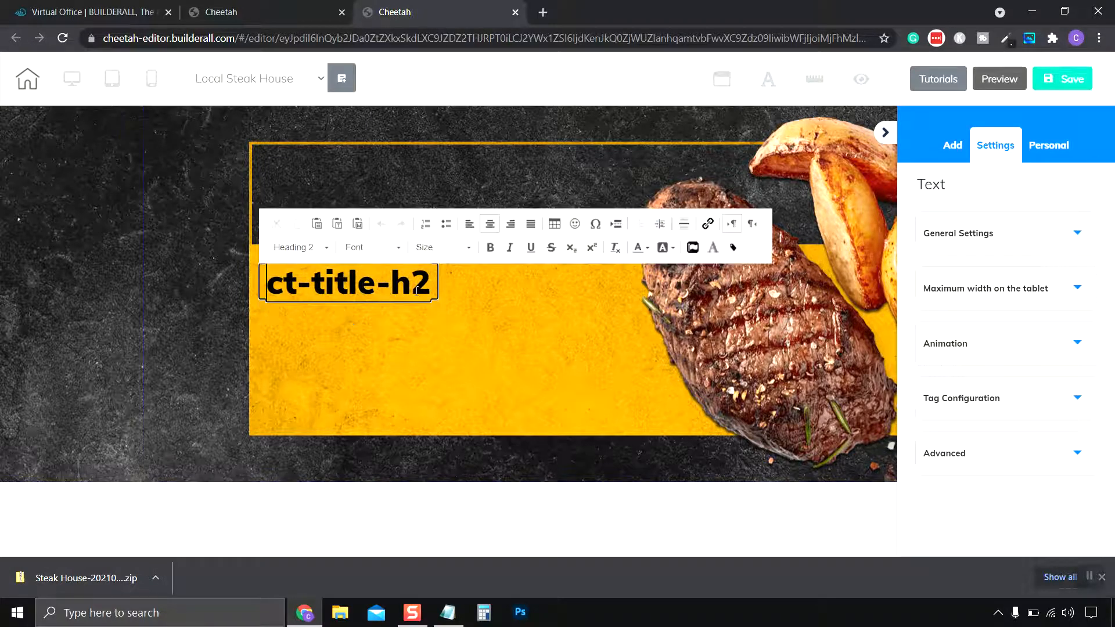
pyautogui.moveTo(273, 283); pyautogui.dragTo(426, 285)
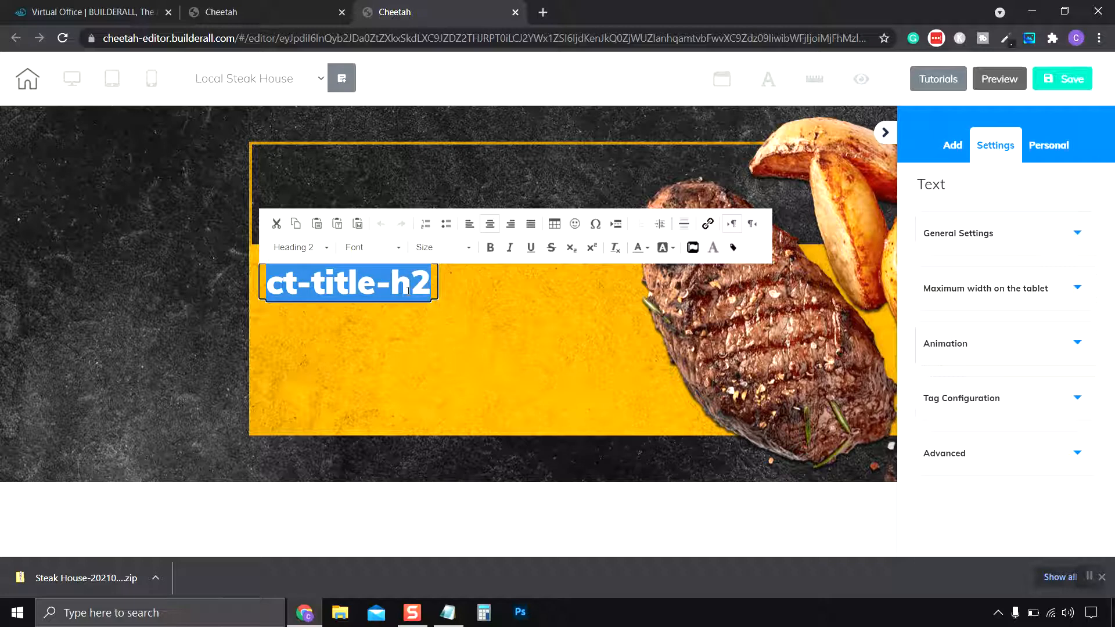
pyautogui.write('Try The BEA')
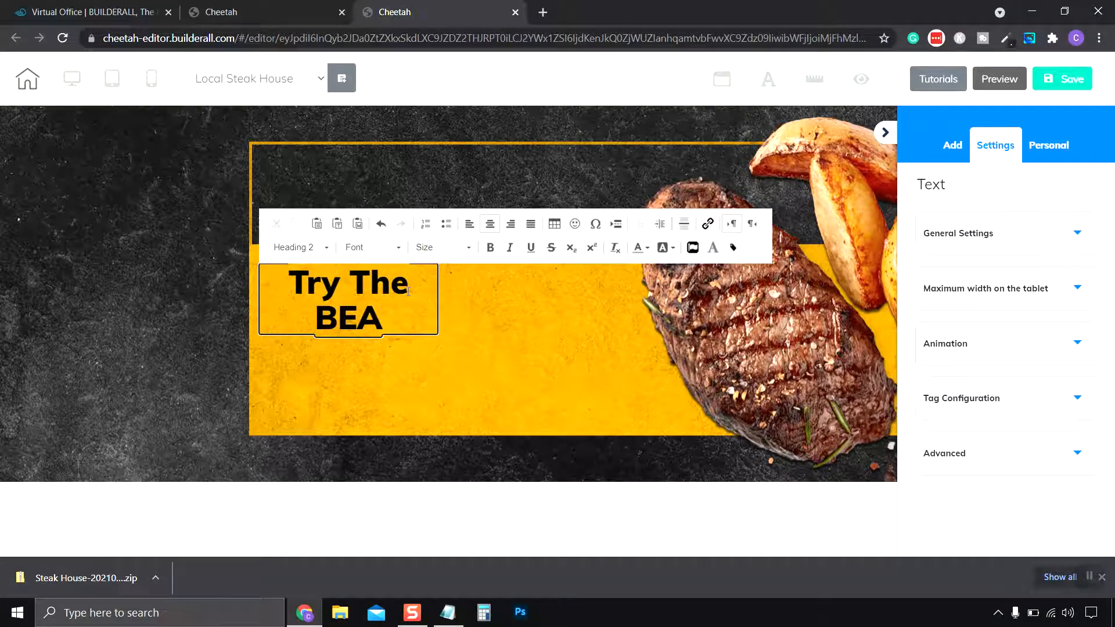
pyautogui.press('BackSpace')
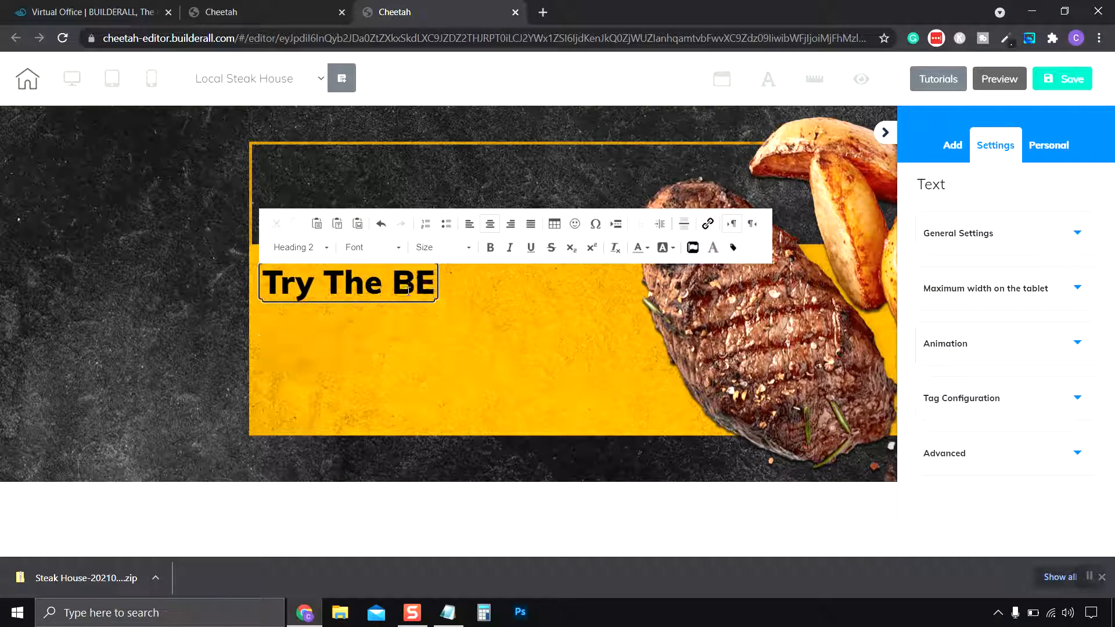
pyautogui.press('BackSpace')
pyautogui.write('est')
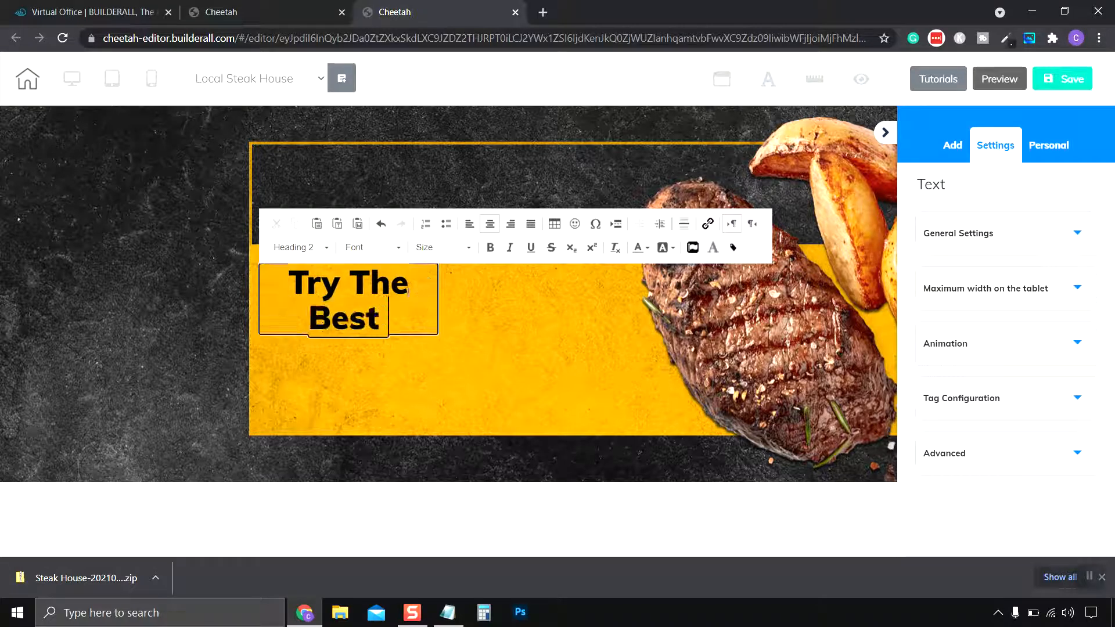
pyautogui.write(' Steak')
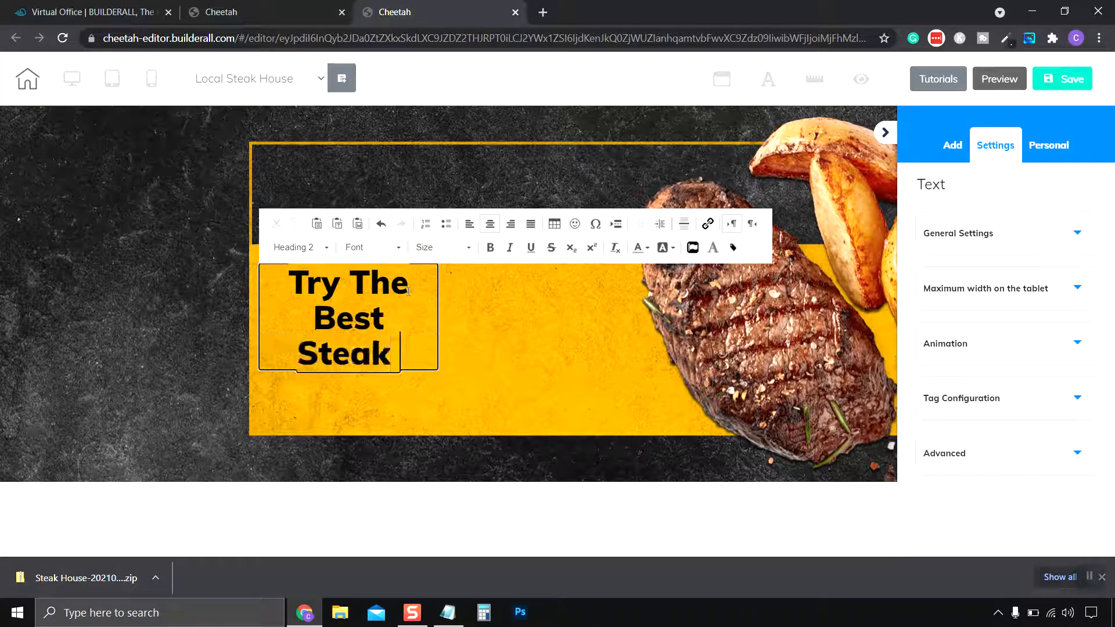
pyautogui.press('Return')
pyautogui.write('In Town')
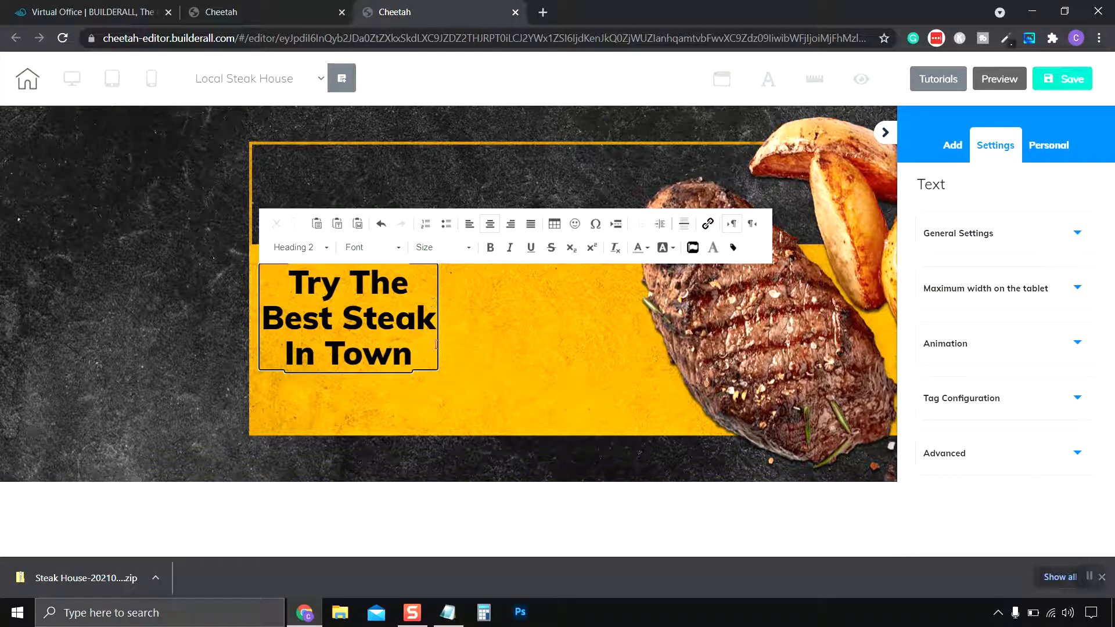
# Set the font of the whole "Try The Best Steak In Town" heading to Lato Black
pyautogui.moveTo(412, 356); pyautogui.dragTo(290, 276)
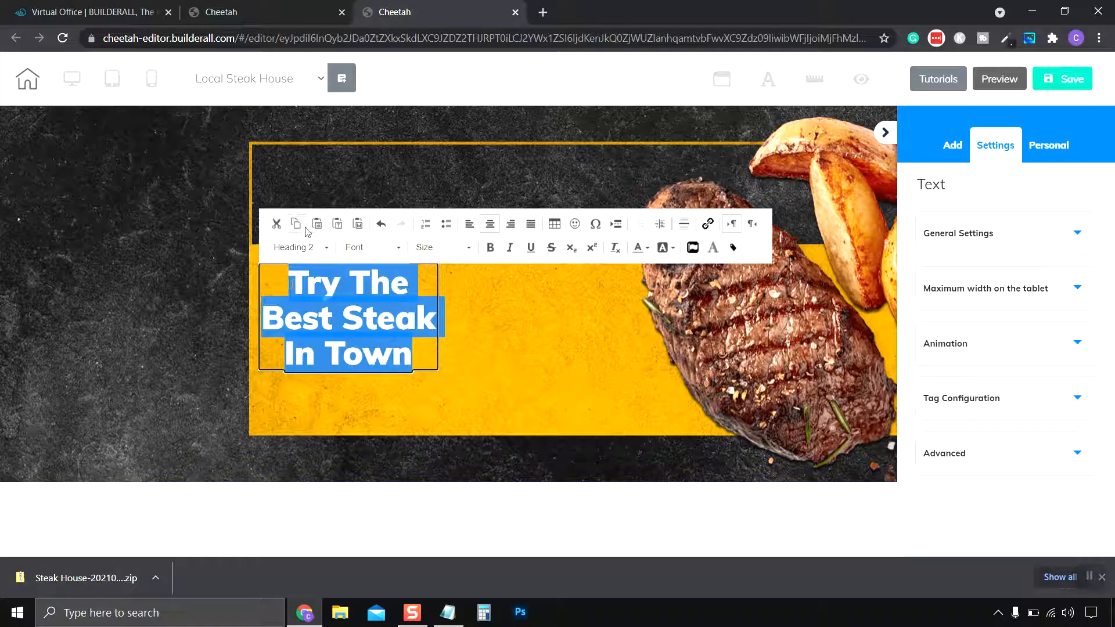
pyautogui.click(400, 251)
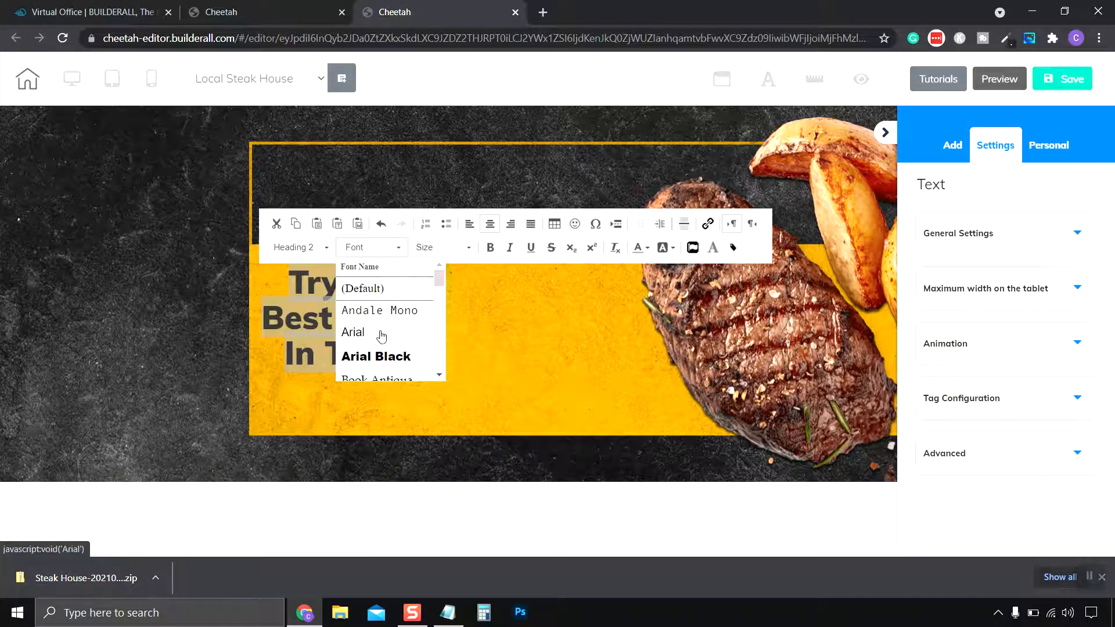
pyautogui.scroll(-1, 381, 328)
pyautogui.scroll(-2, 378, 319)
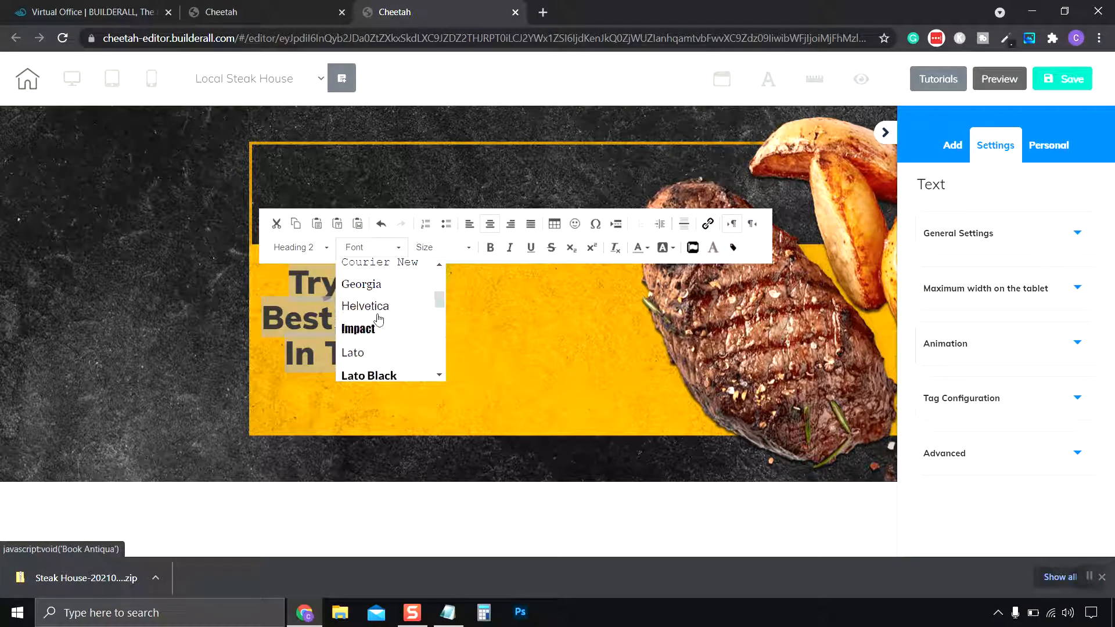
pyautogui.scroll(1, 378, 318)
pyautogui.scroll(-1, 378, 319)
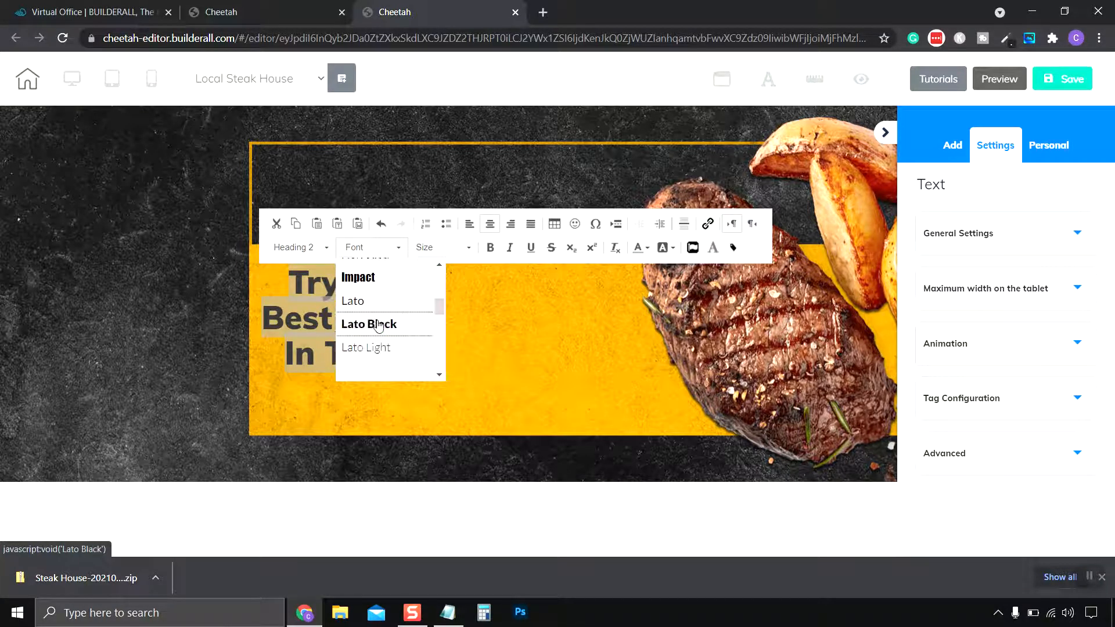
pyautogui.click(377, 321)
pyautogui.click(502, 303)
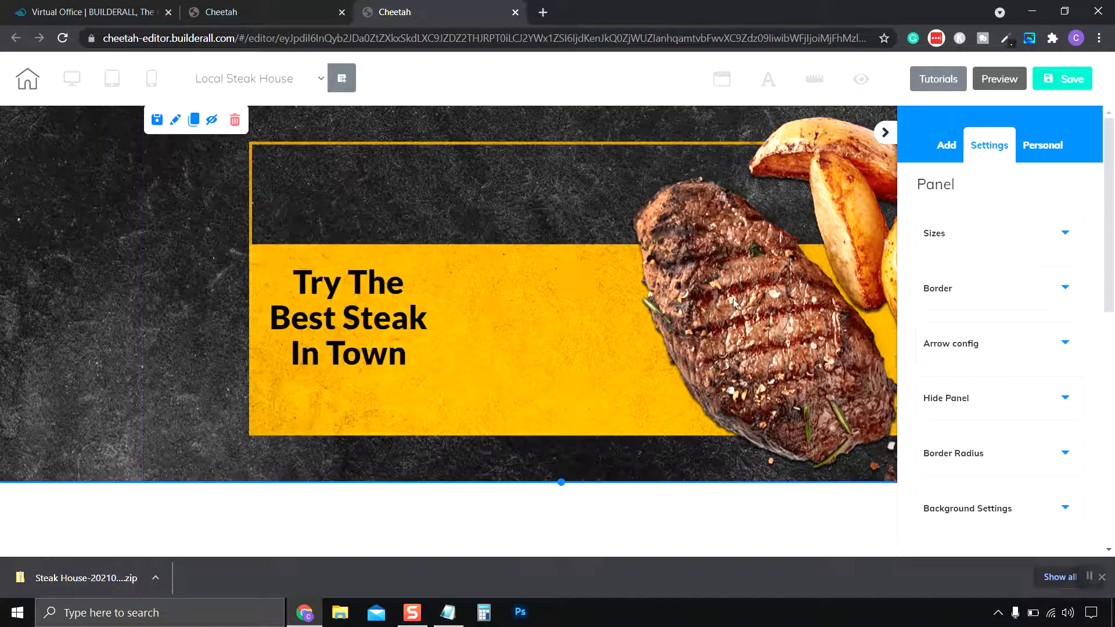
# Change the text color of the entire steak heading to white and finish editing it
pyautogui.click(300, 314)
pyautogui.doubleClick(299, 314)
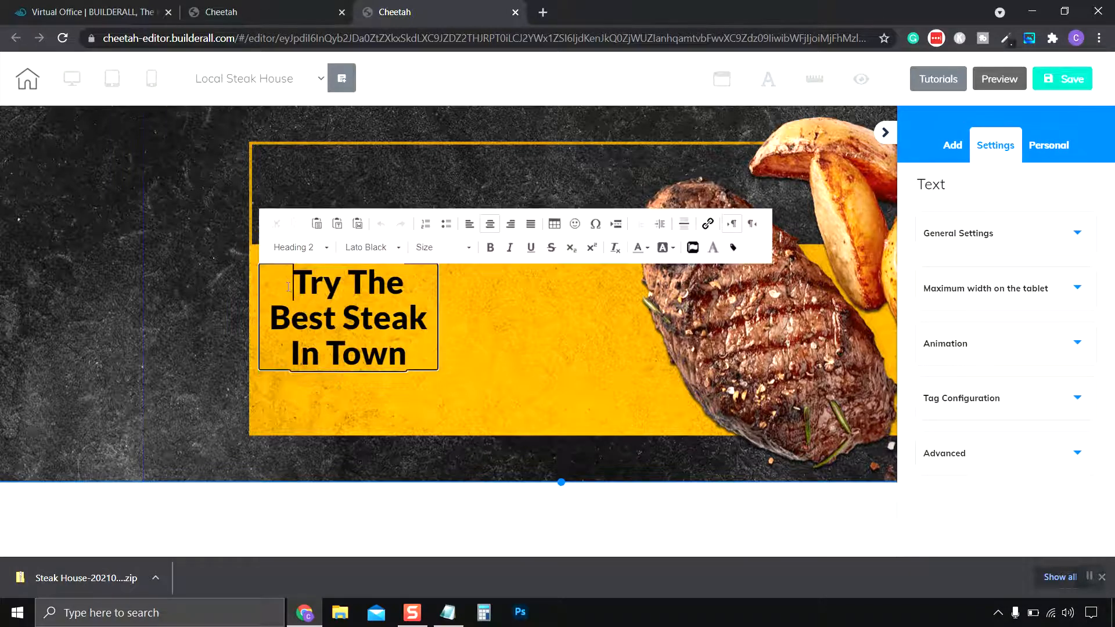
pyautogui.hotkey('ctrl', 'a')
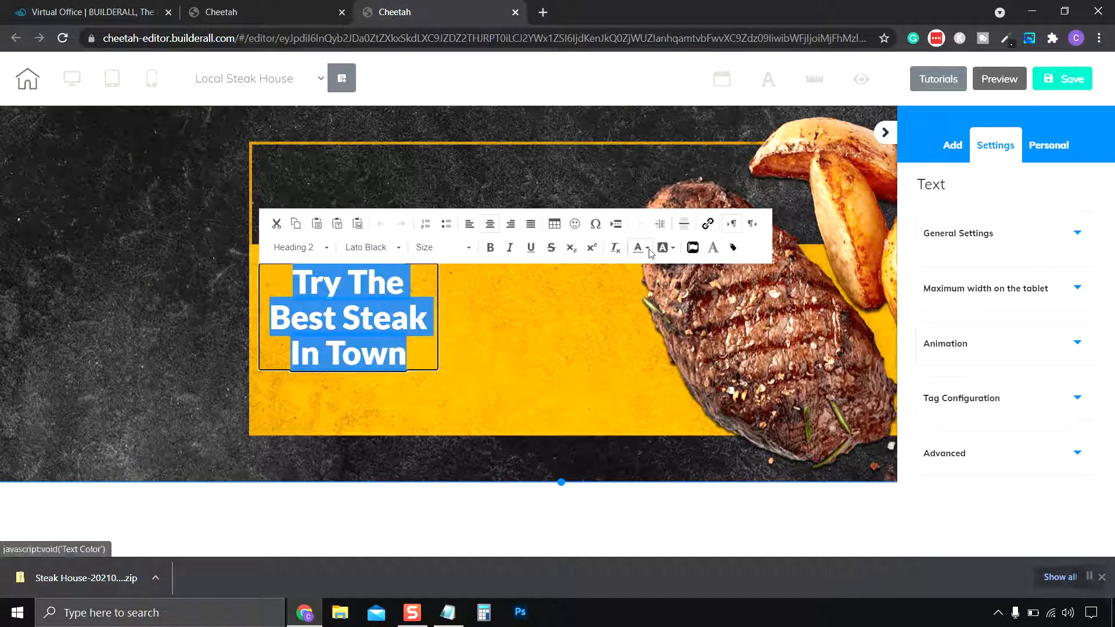
pyautogui.click(645, 248)
pyautogui.click(732, 332)
pyautogui.press('Escape')
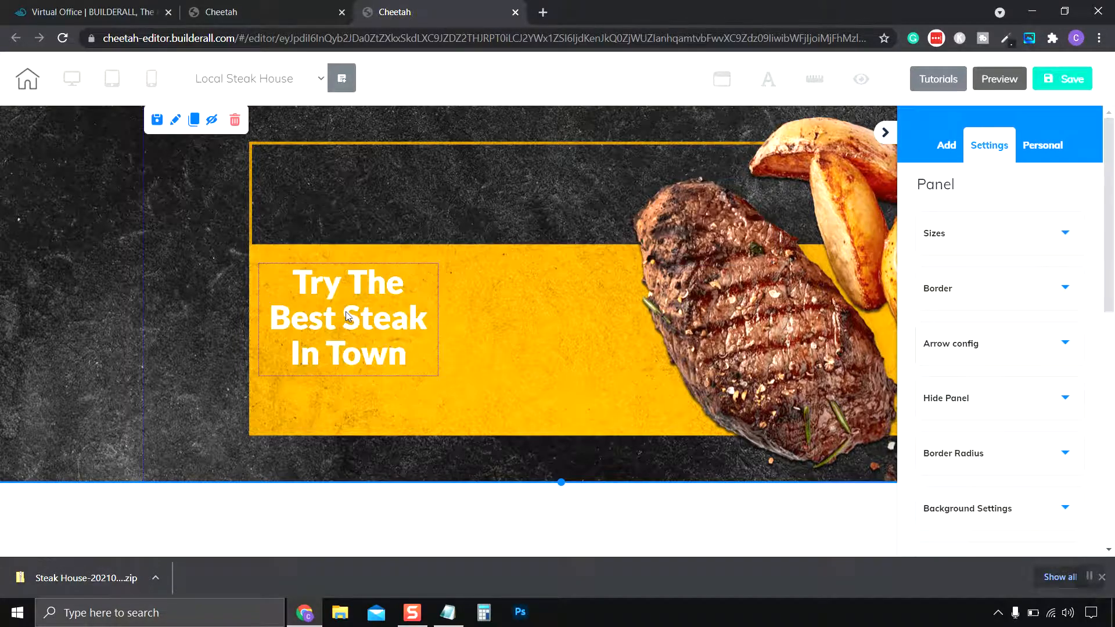
# Move the heading up into the outlined dark area and widen its text box so it wraps onto two lines
pyautogui.moveTo(346, 315); pyautogui.dragTo(369, 233)
pyautogui.moveTo(460, 292); pyautogui.dragTo(504, 298)
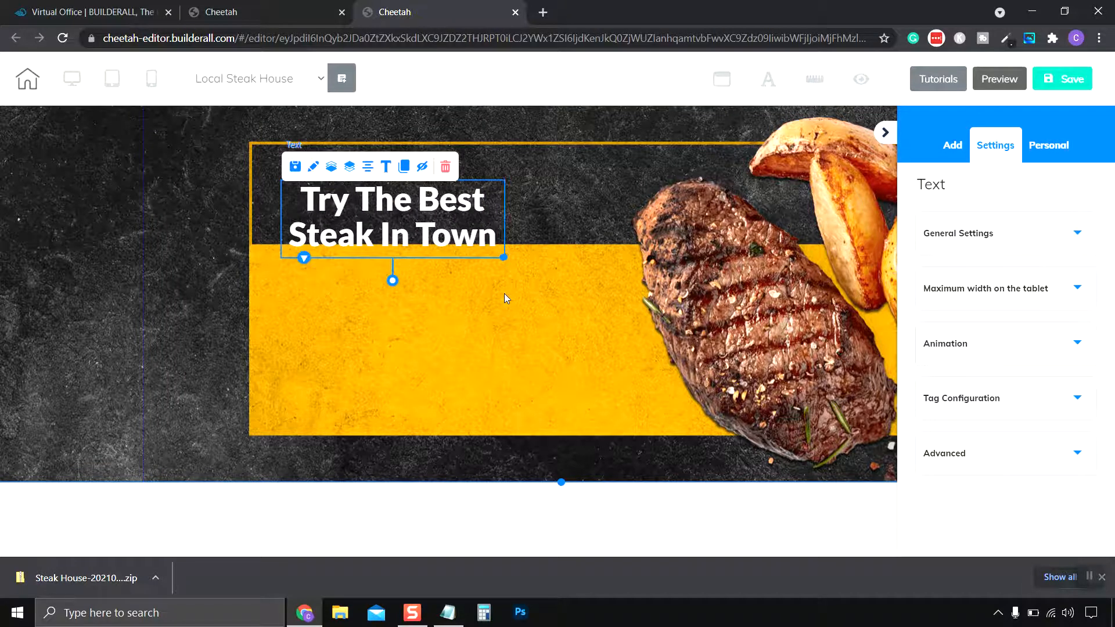
# Move the steak heading inward and down so it straddles the dark and yellow areas of the panel
pyautogui.moveTo(413, 220); pyautogui.dragTo(460, 241)
pyautogui.click(503, 367)
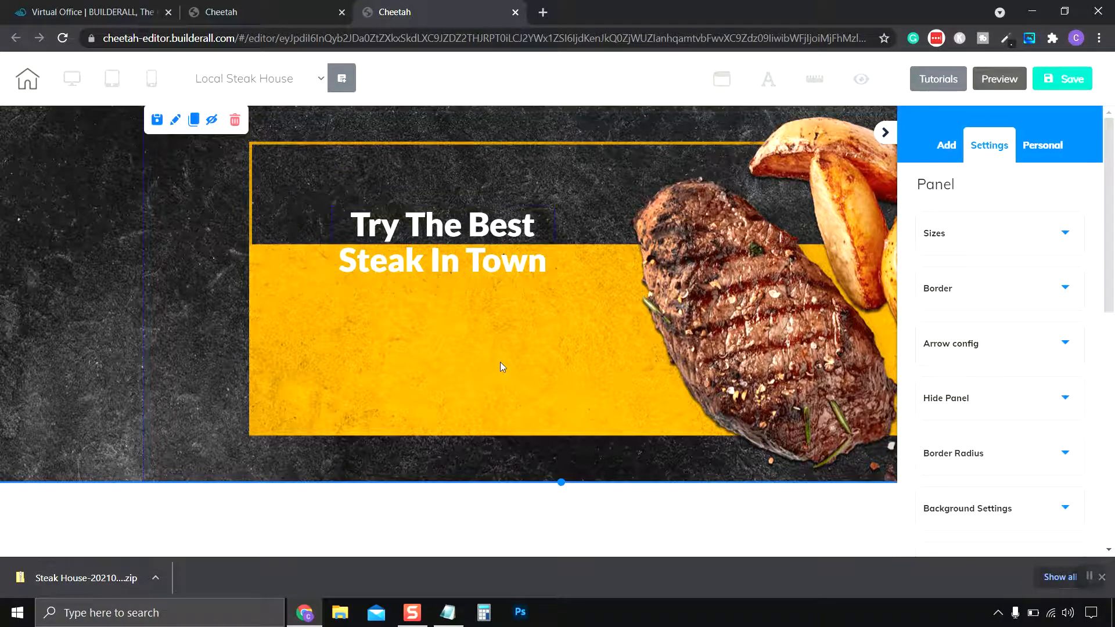
# Add the rounded solid "Register now" button to the panel and place it beneath the steak heading
pyautogui.click(946, 145)
pyautogui.click(1049, 192)
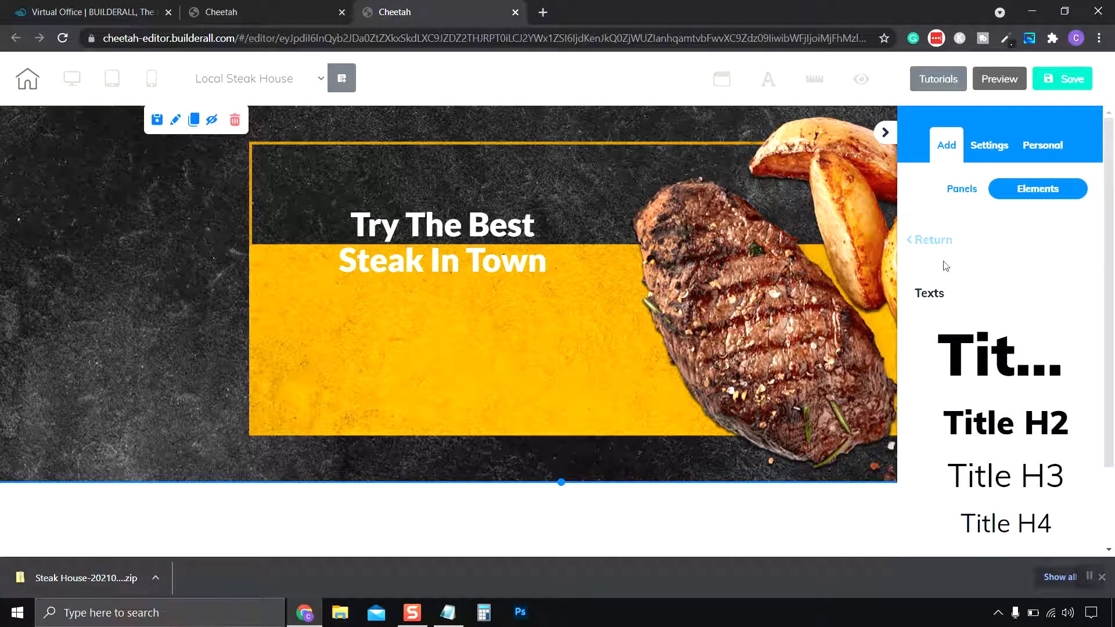
pyautogui.click(931, 241)
pyautogui.scroll(-6, 1018, 361)
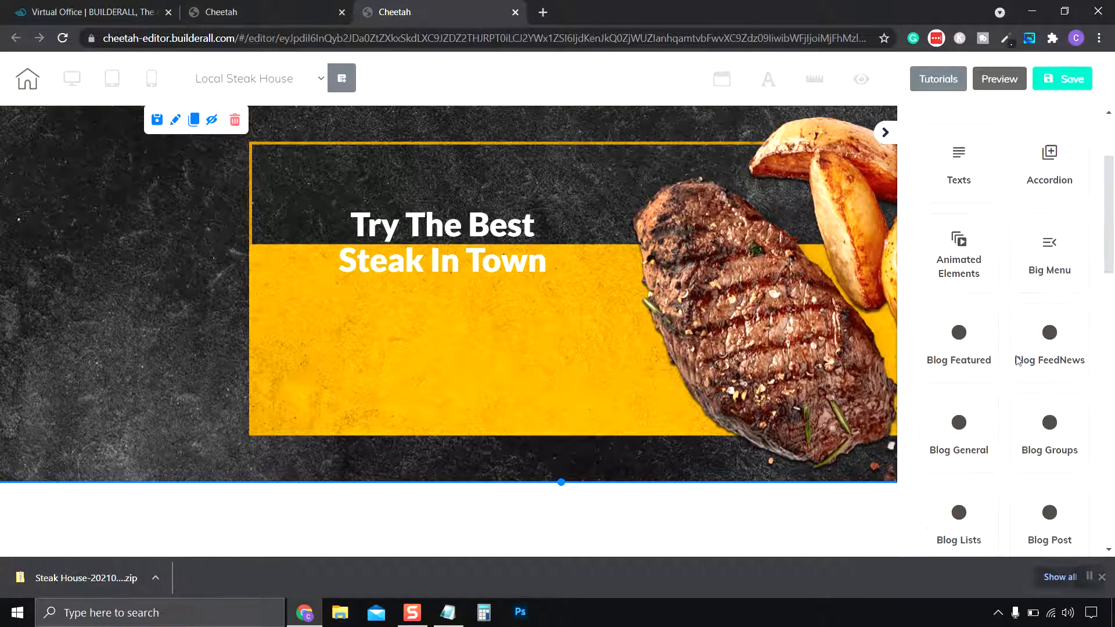
pyautogui.scroll(-3, 1017, 363)
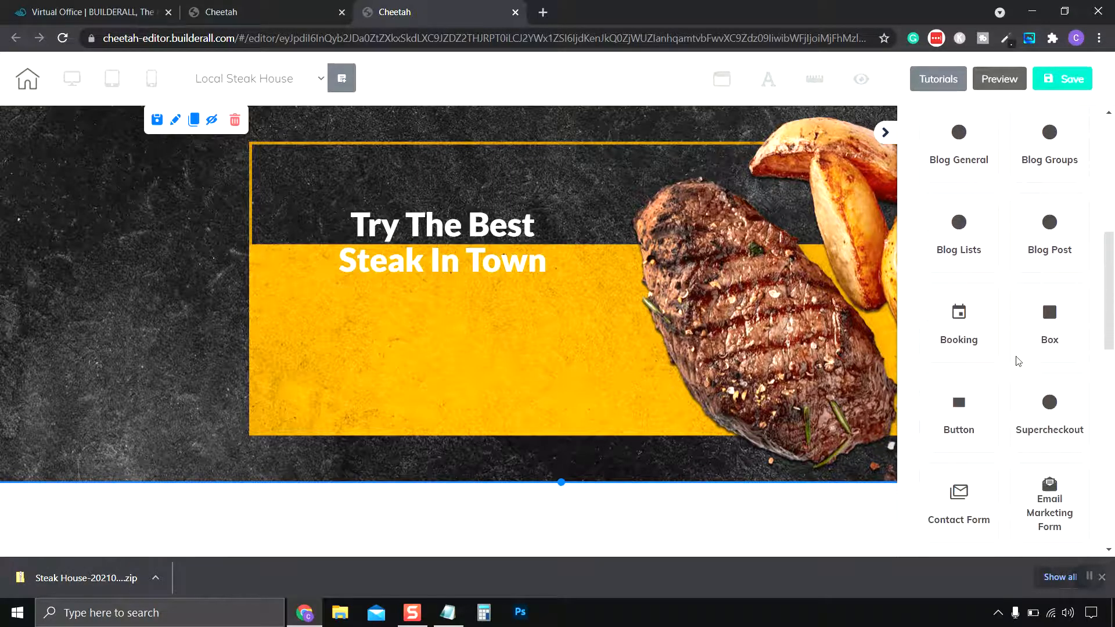
pyautogui.click(961, 338)
pyautogui.scroll(-2, 1029, 359)
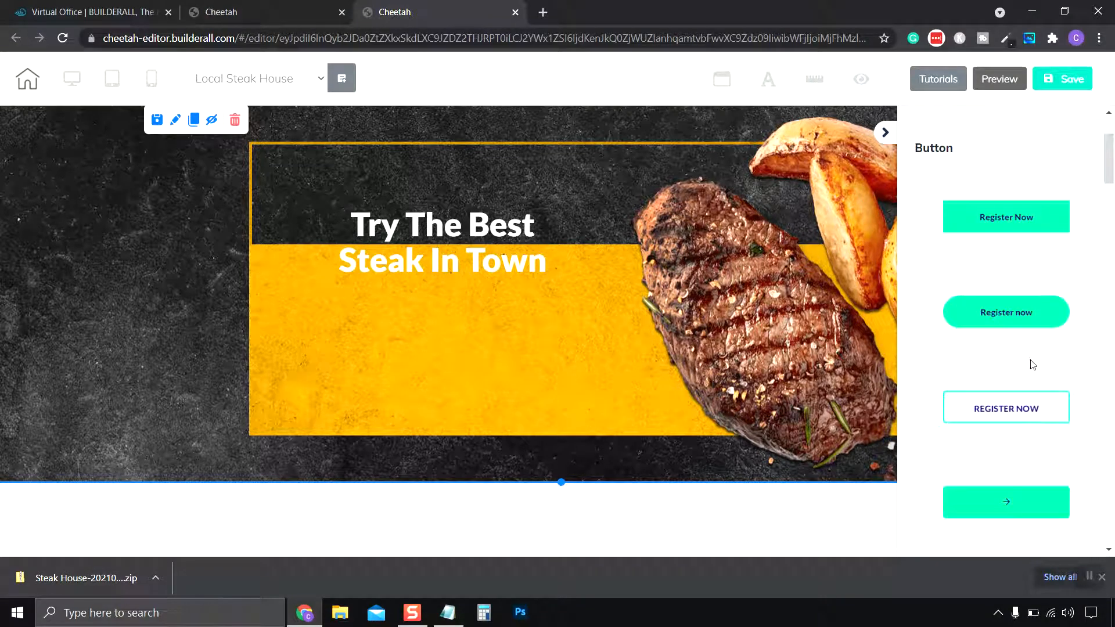
pyautogui.moveTo(1017, 318); pyautogui.dragTo(345, 223)
pyautogui.moveTo(611, 283); pyautogui.dragTo(409, 368)
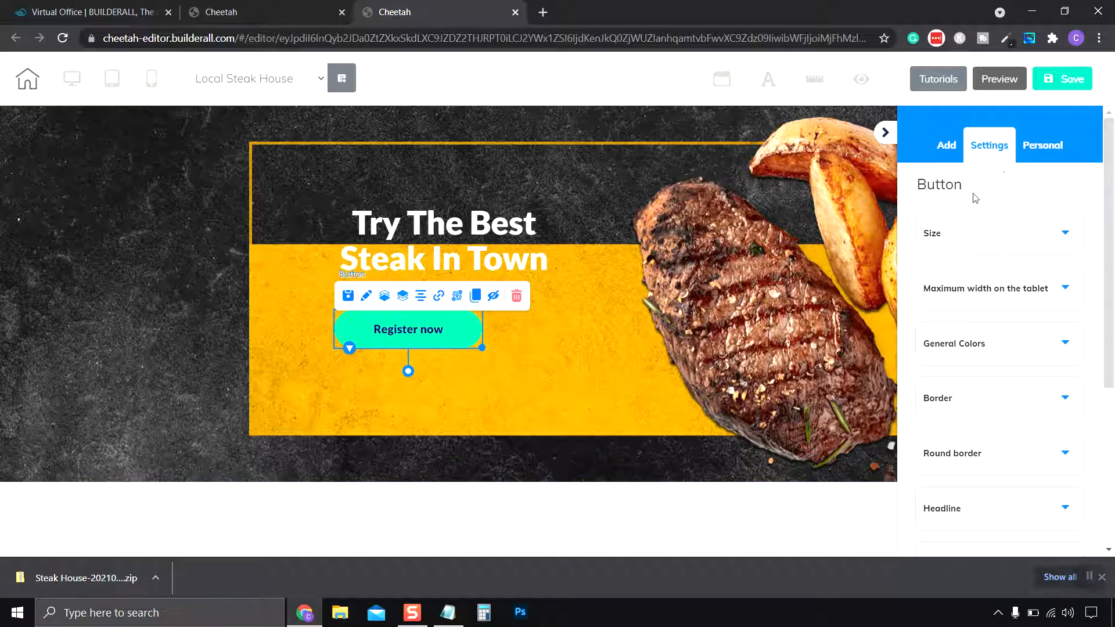
# Set the button's solid background color to white (FFFFFF)
pyautogui.scroll(-1, 1063, 299)
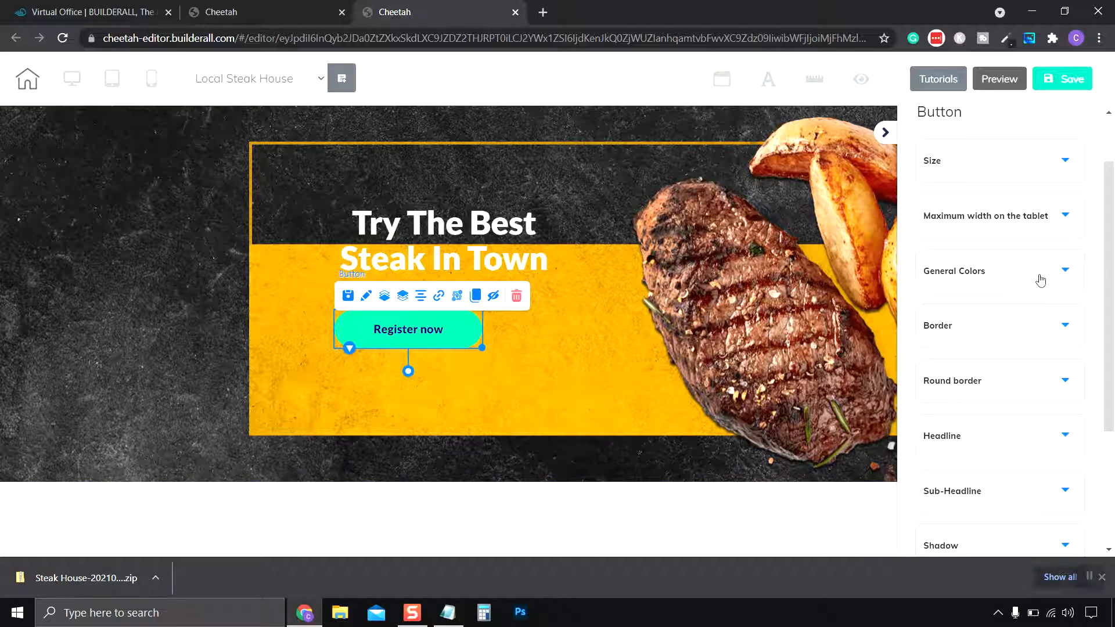
pyautogui.click(1040, 281)
pyautogui.scroll(-2, 1037, 296)
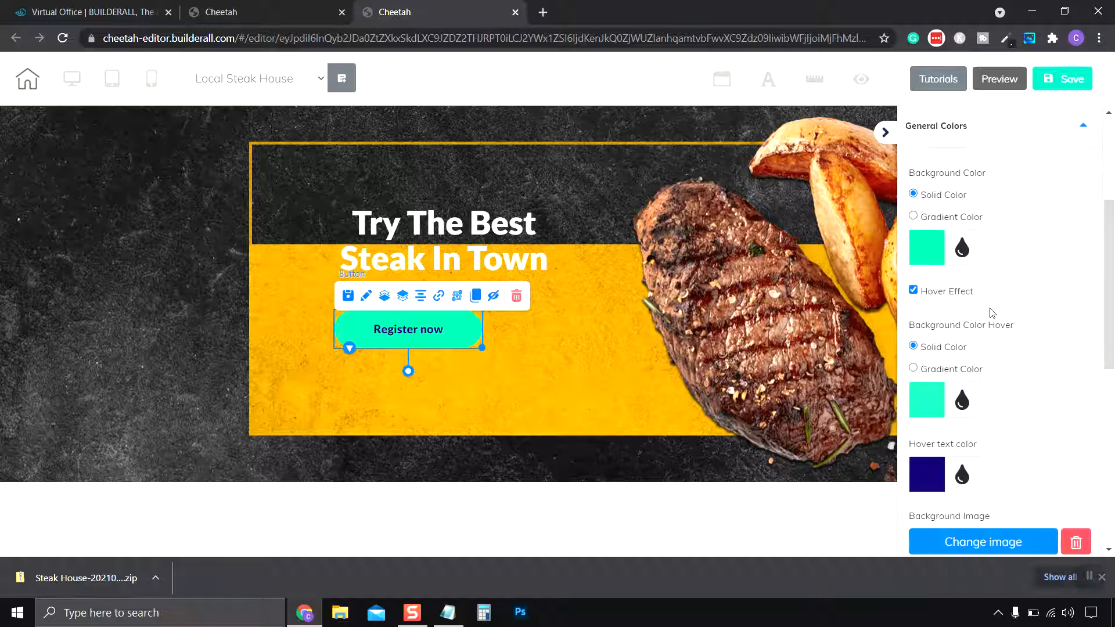
pyautogui.click(925, 256)
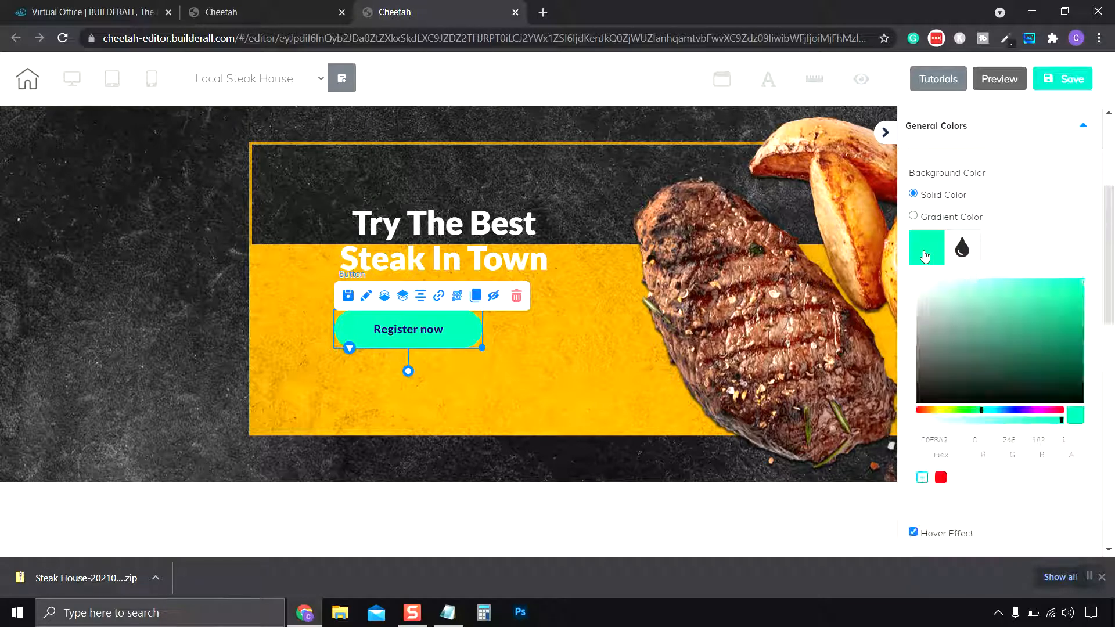
pyautogui.click(942, 414)
pyautogui.moveTo(1044, 327); pyautogui.dragTo(1068, 316)
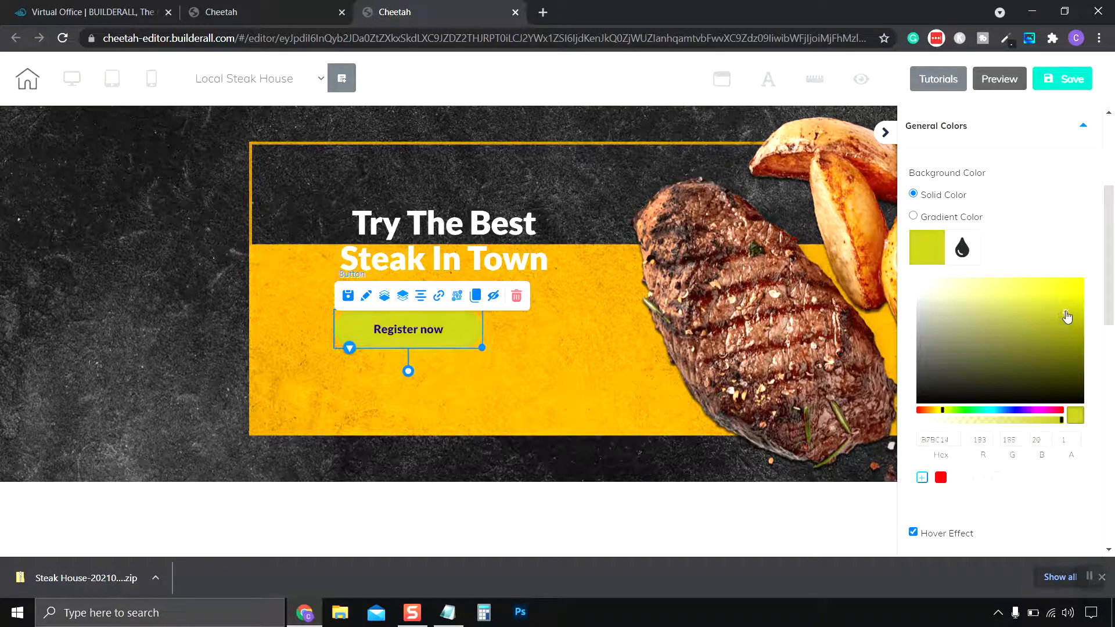
pyautogui.moveTo(942, 412); pyautogui.dragTo(938, 411)
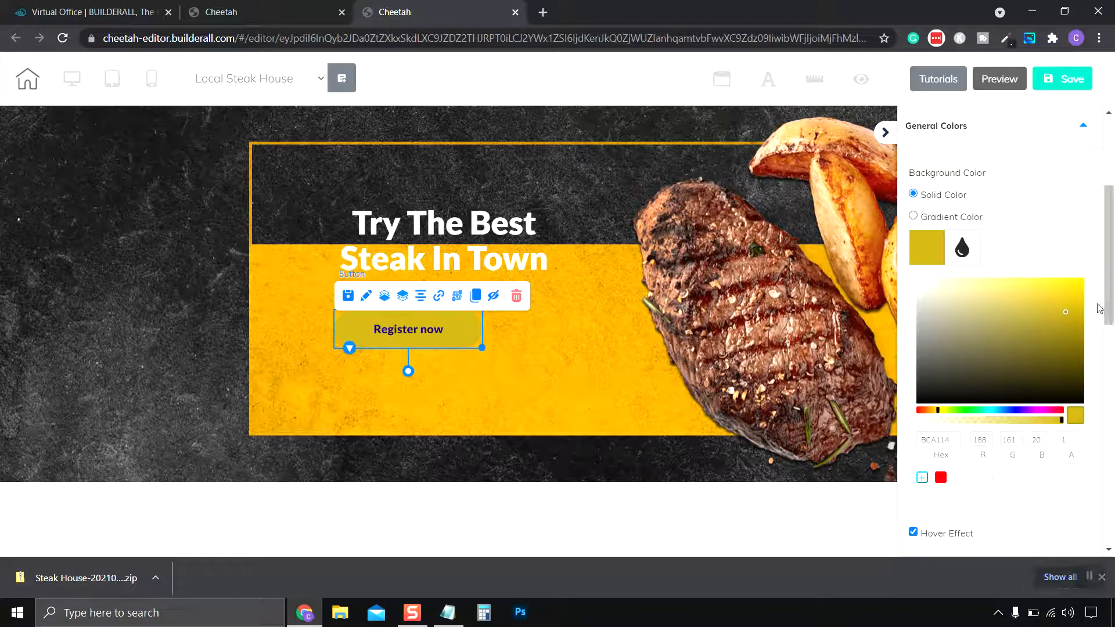
pyautogui.click(1073, 309)
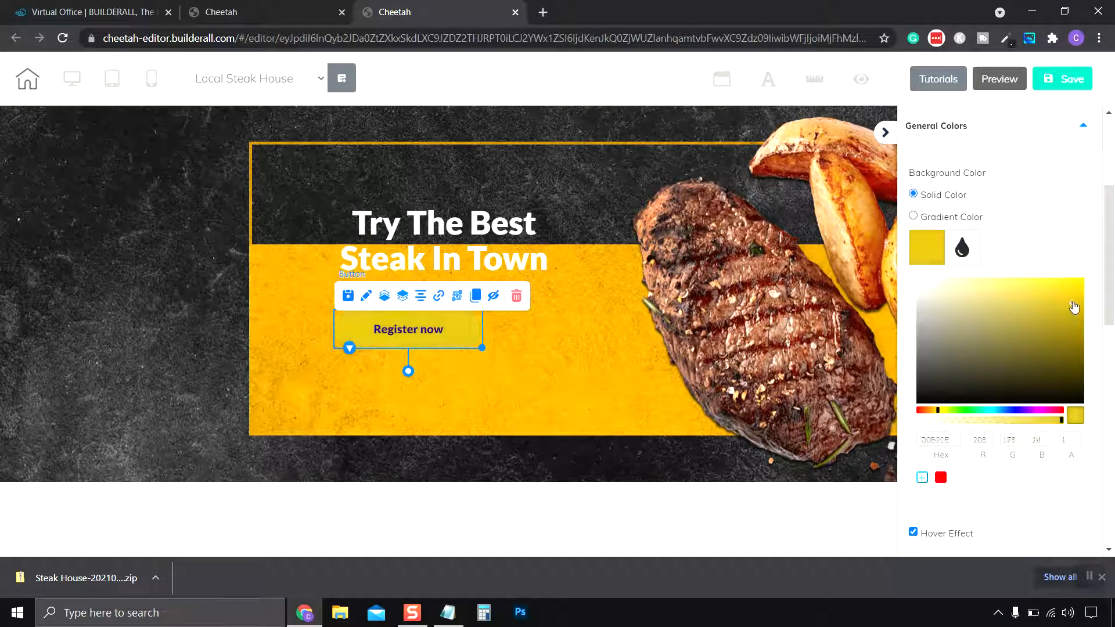
pyautogui.click(1064, 306)
pyautogui.click(918, 280)
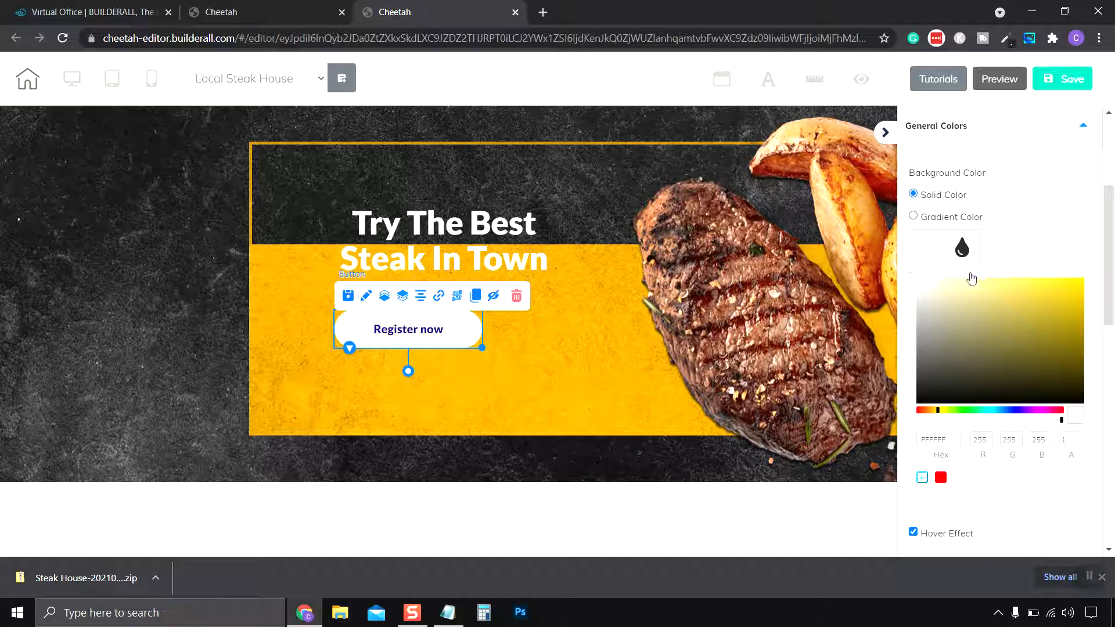
pyautogui.click(933, 250)
# Replace the button's headline text with "Make Reservation"
pyautogui.scroll(-1, 1035, 390)
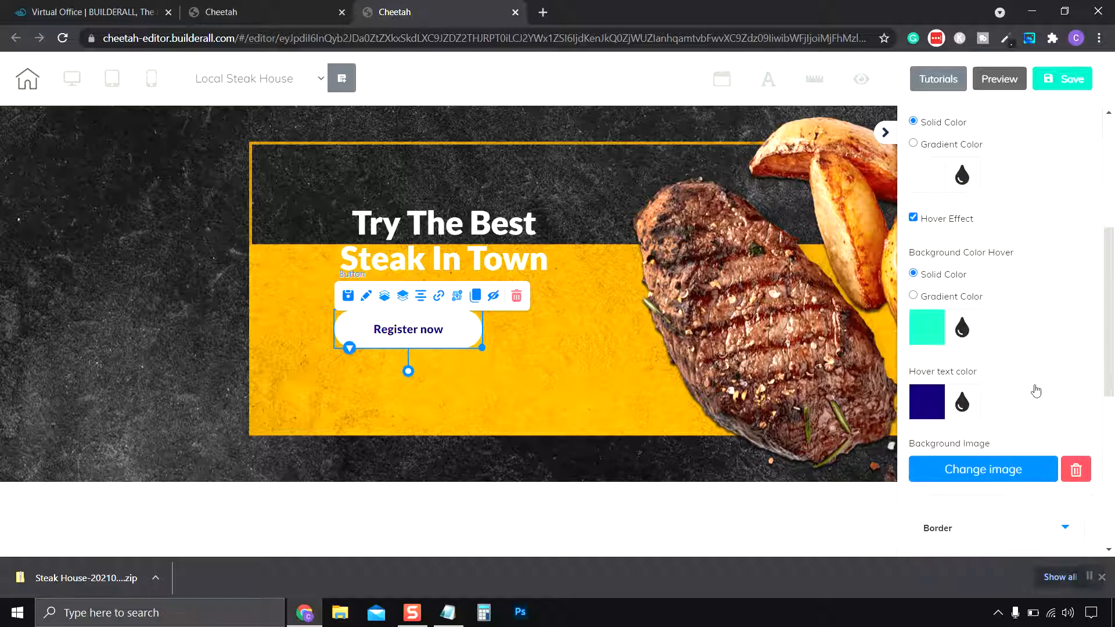
pyautogui.scroll(1, 1045, 355)
pyautogui.scroll(-1, 1044, 356)
pyautogui.scroll(2, 947, 356)
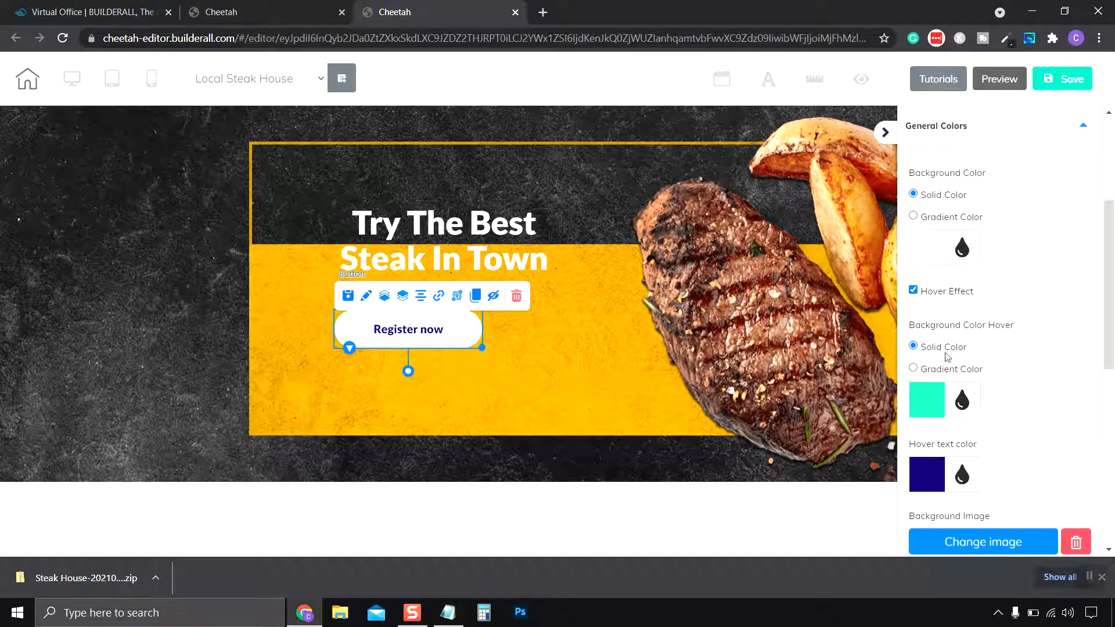
pyautogui.click(1013, 211)
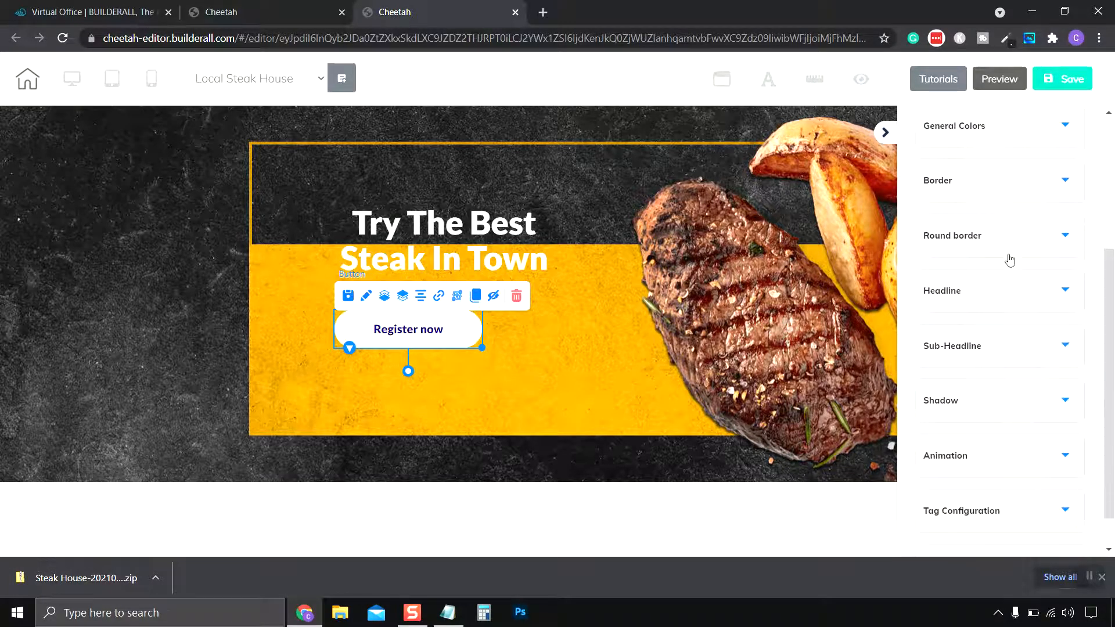
pyautogui.click(992, 297)
pyautogui.scroll(-1, 992, 297)
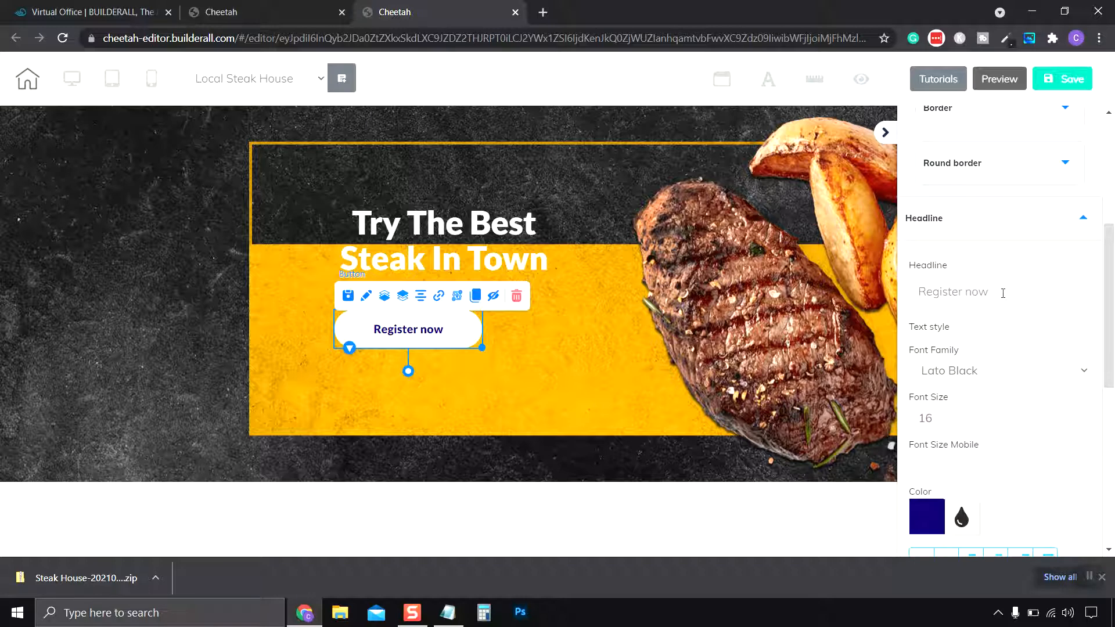
pyautogui.tripleClick(1004, 293)
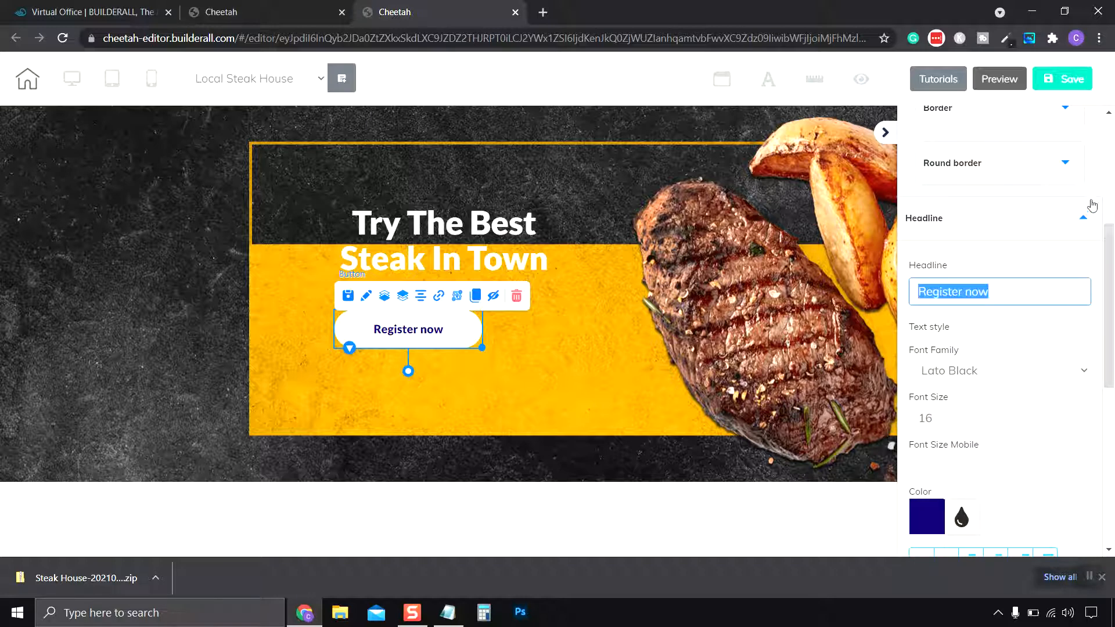
pyautogui.write('Make R')
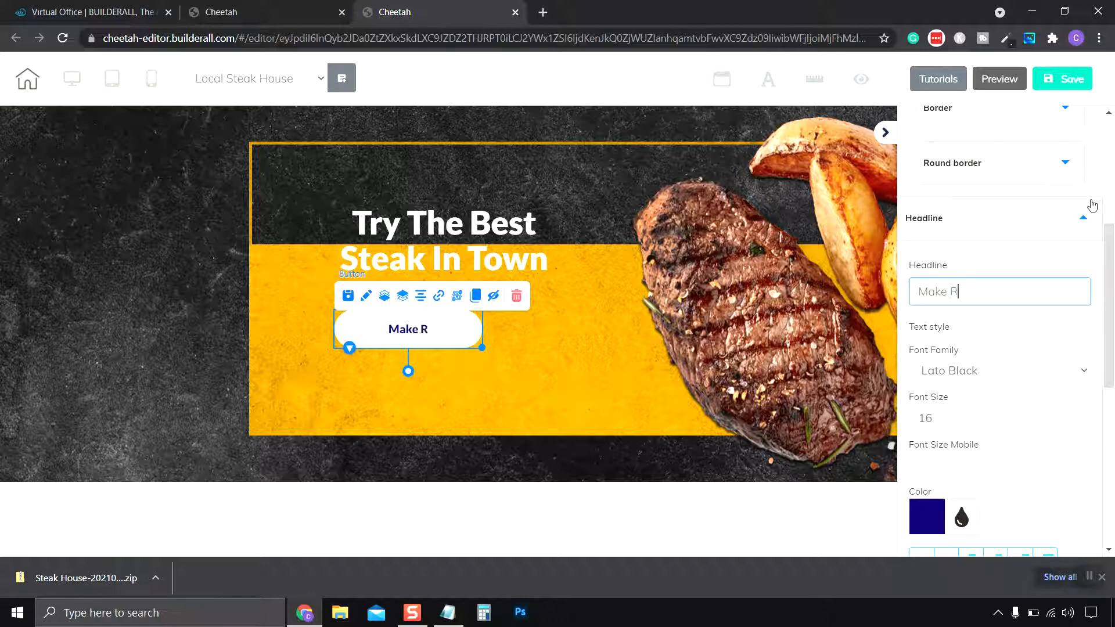
pyautogui.write('eservation')
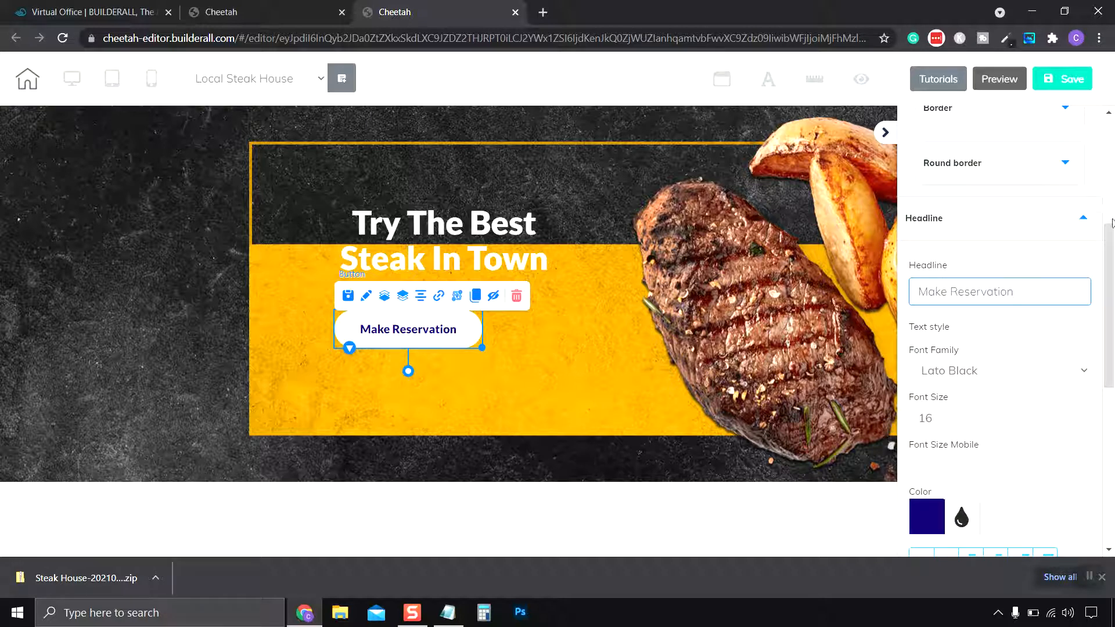
# Set the button headline's text color to black (000000)
pyautogui.scroll(-4, 1011, 316)
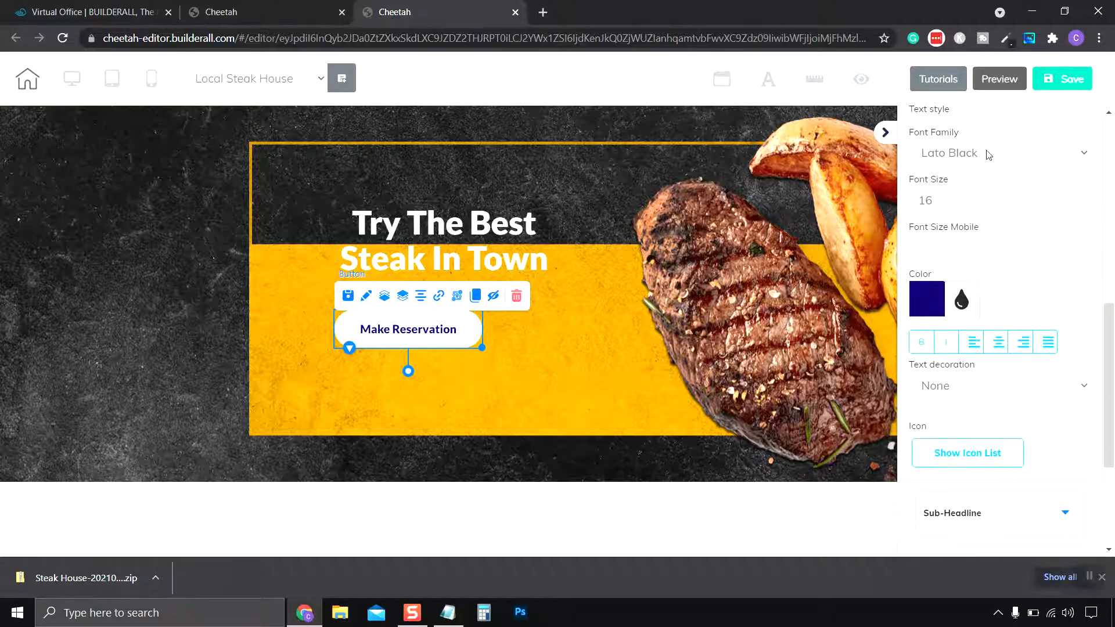
pyautogui.click(928, 300)
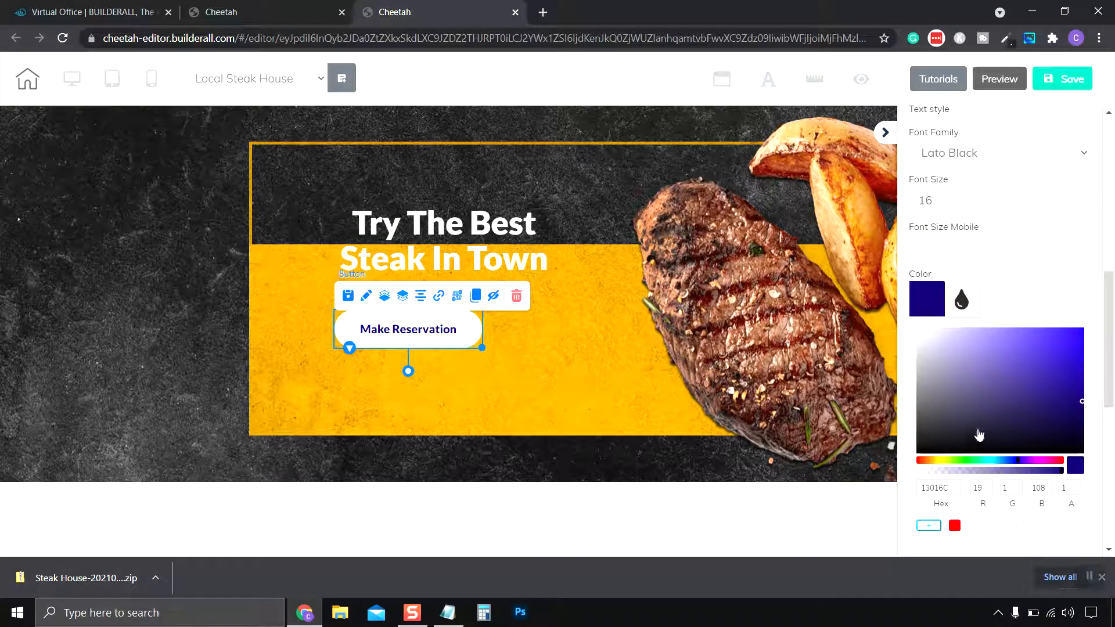
pyautogui.moveTo(1009, 420); pyautogui.dragTo(1100, 460)
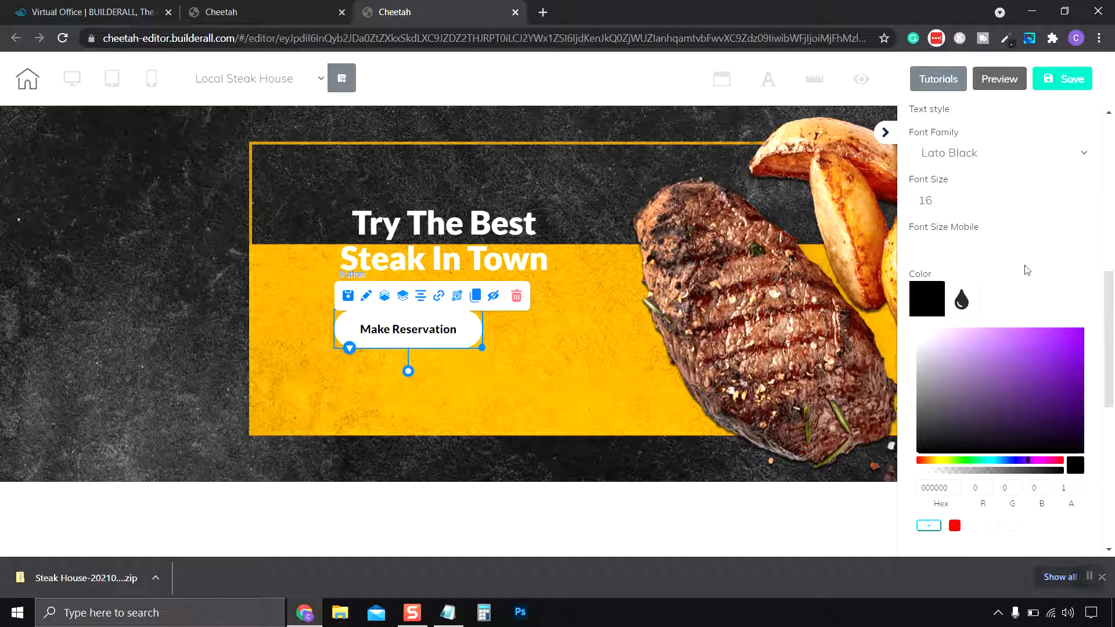
pyautogui.click(937, 299)
pyautogui.scroll(3, 958, 294)
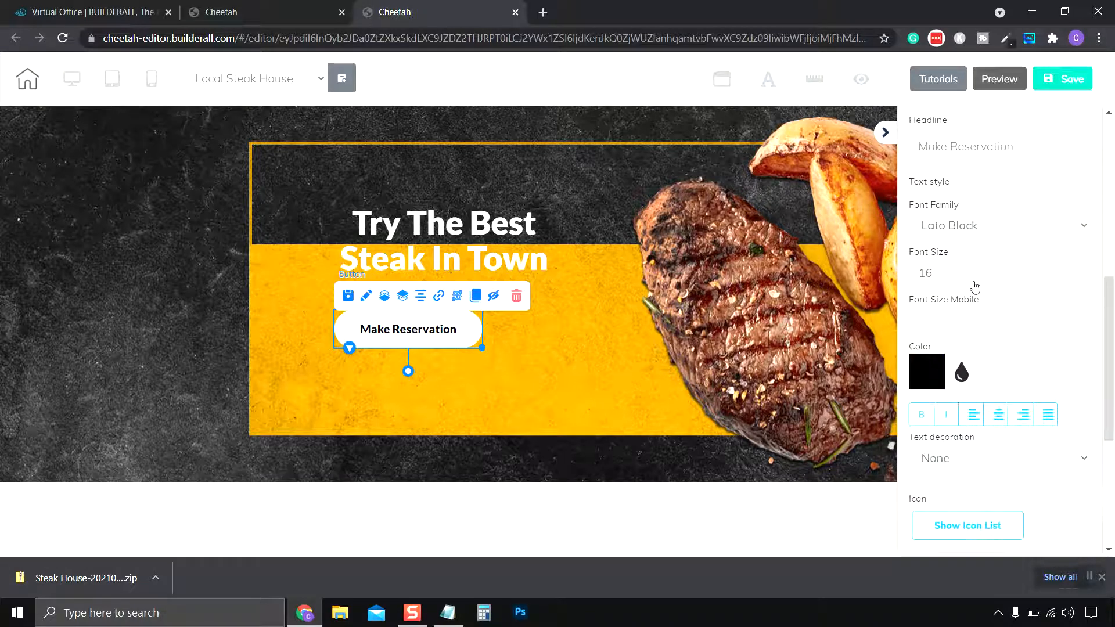
# Add "Click To" before the button's headline so it reads "Click To Make Reservation"
pyautogui.click(920, 221)
pyautogui.write('click')
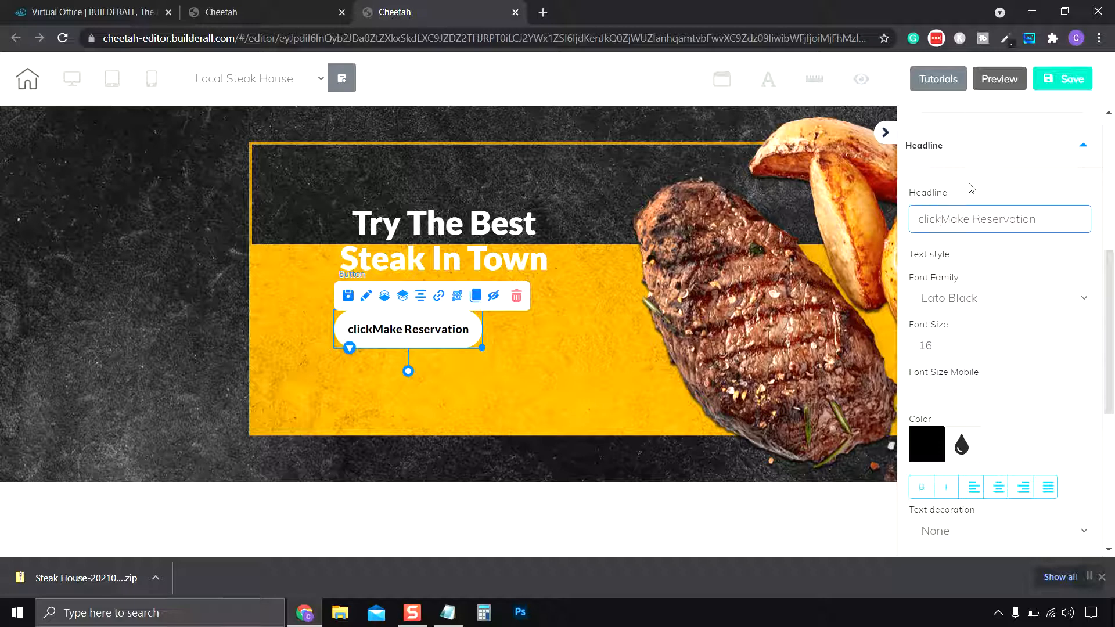
pyautogui.press('BackSpace')
pyautogui.press('BackSpace')
pyautogui.press('BackSpace')
pyautogui.press('BackSpace')
pyautogui.press('BackSpace')
pyautogui.write('Click To')
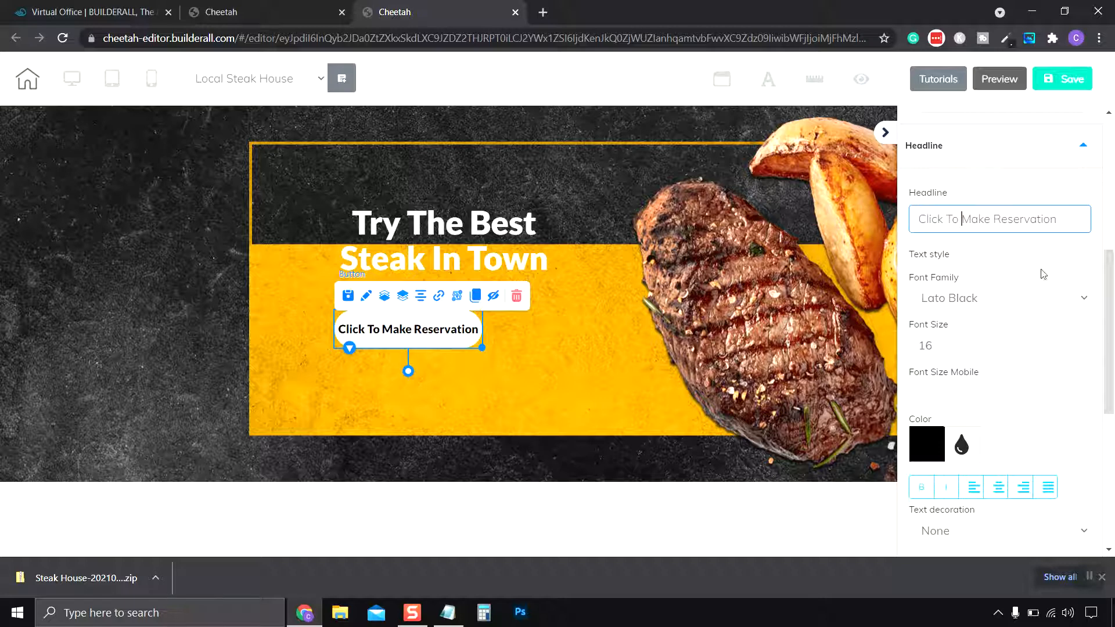
pyautogui.click(1083, 145)
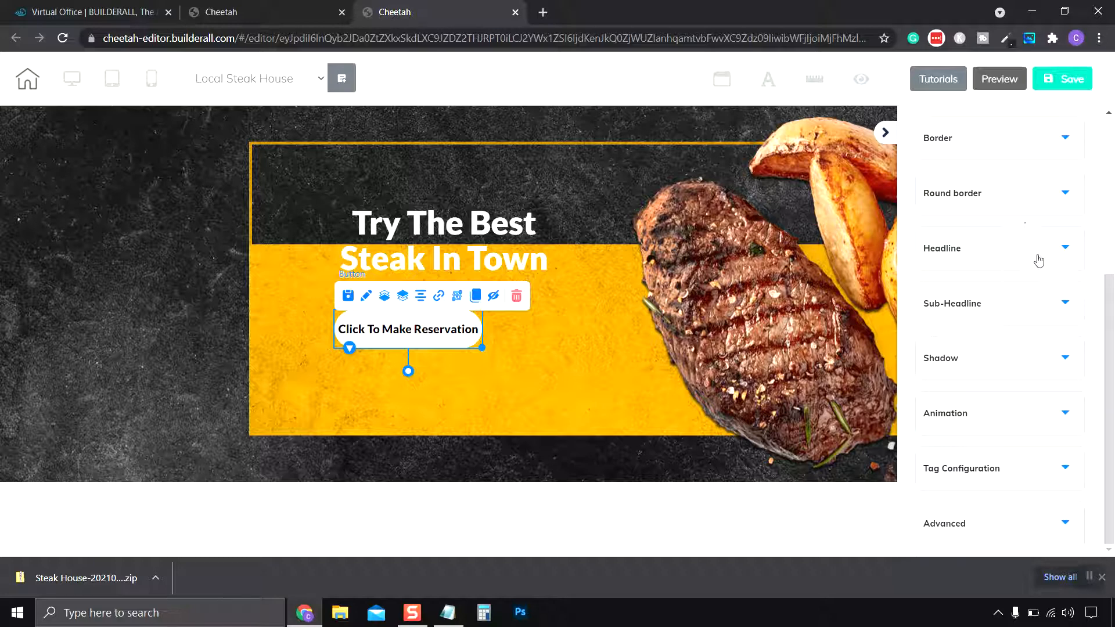
# Widen the reservation button to 218 and move it up close beneath the steak heading
pyautogui.scroll(5, 1022, 363)
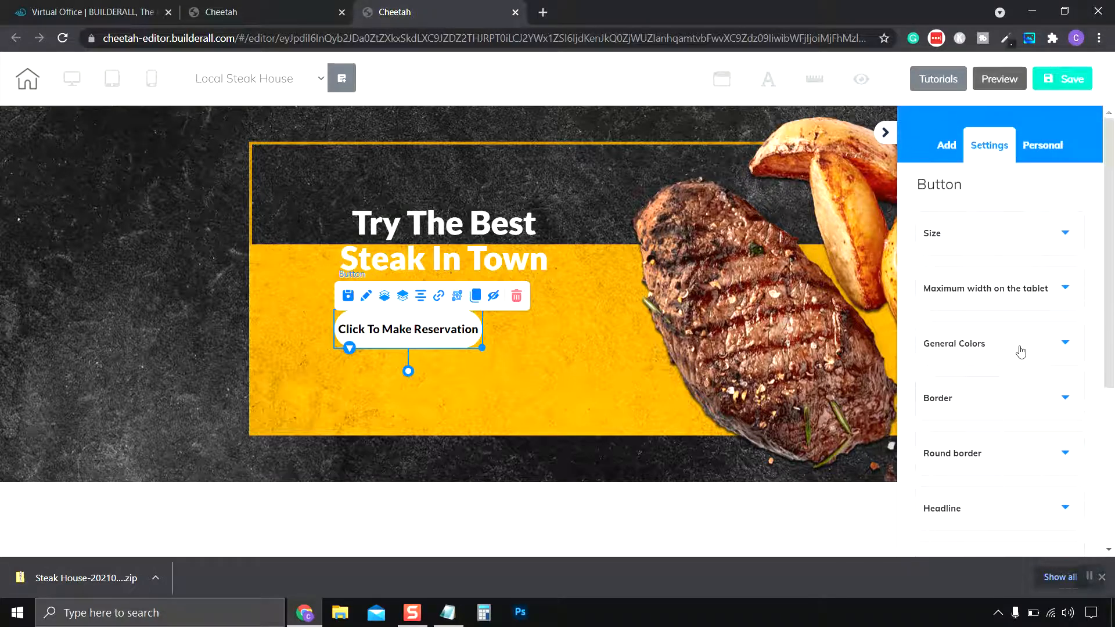
pyautogui.click(1006, 234)
pyautogui.scroll(-2, 1001, 241)
pyautogui.scroll(1, 1002, 241)
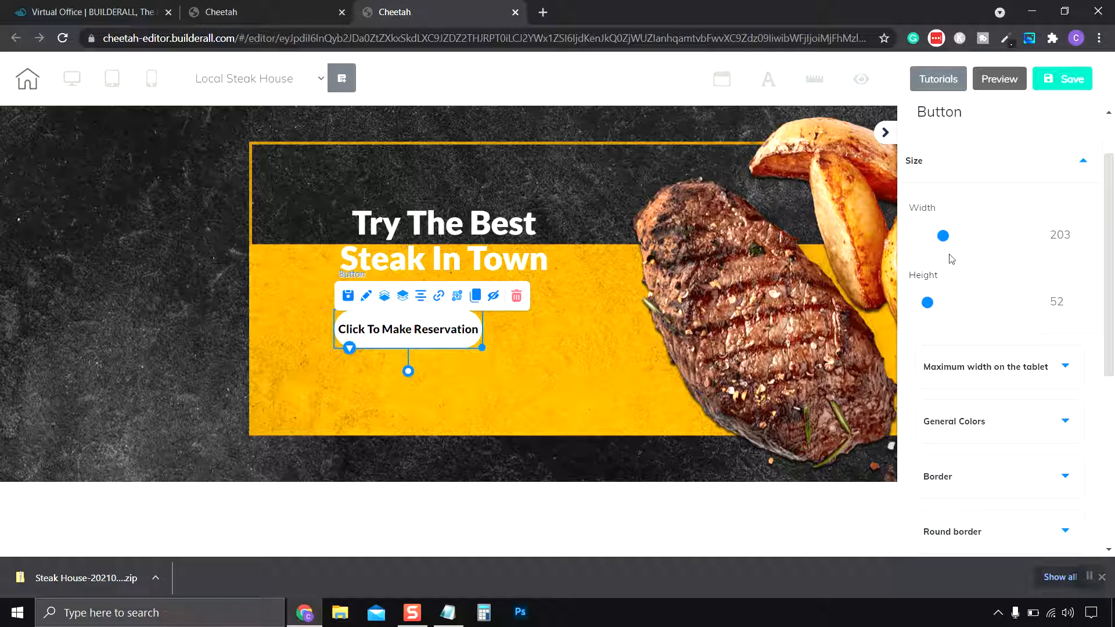
pyautogui.moveTo(944, 235); pyautogui.dragTo(946, 243)
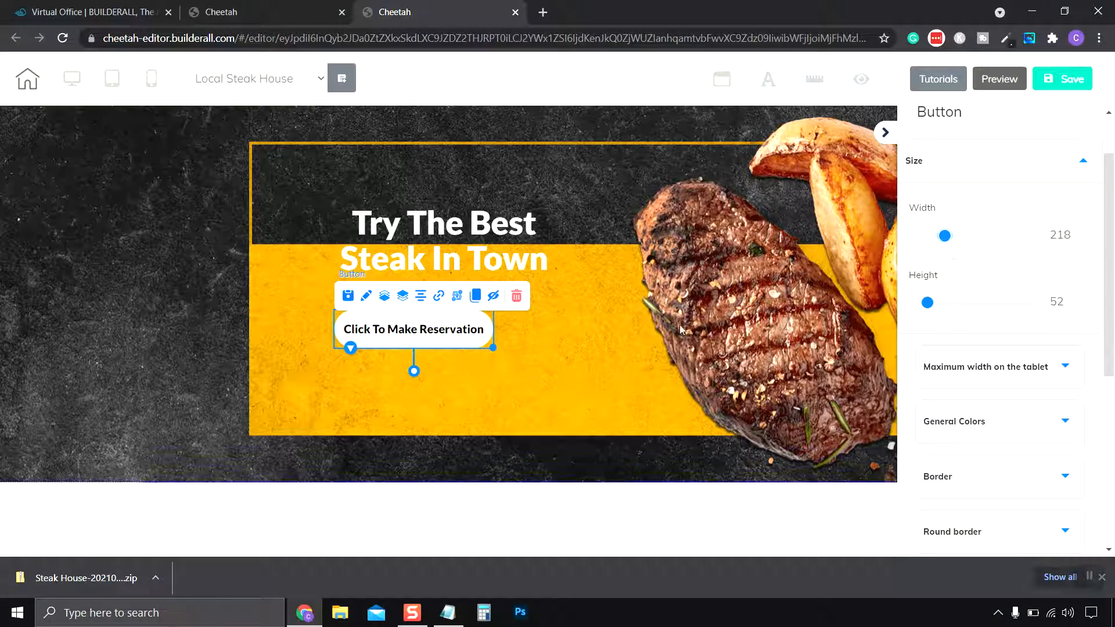
pyautogui.click(630, 298)
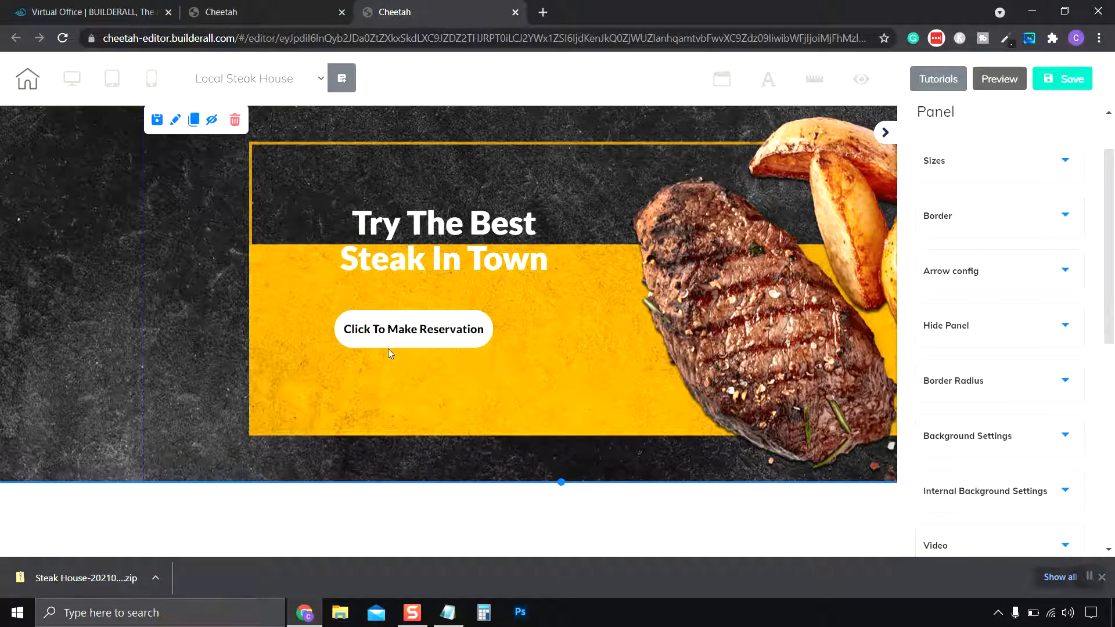
pyautogui.moveTo(393, 329); pyautogui.dragTo(396, 309)
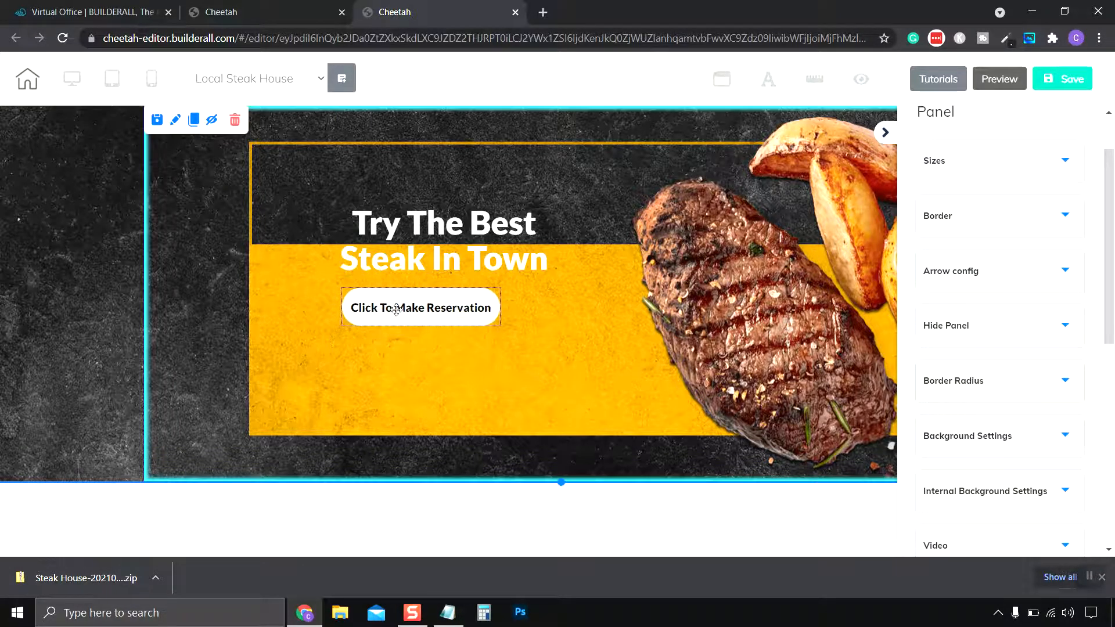
# Left-align the whole "Try The Best Steak In Town" heading and finish editing it
pyautogui.click(427, 231)
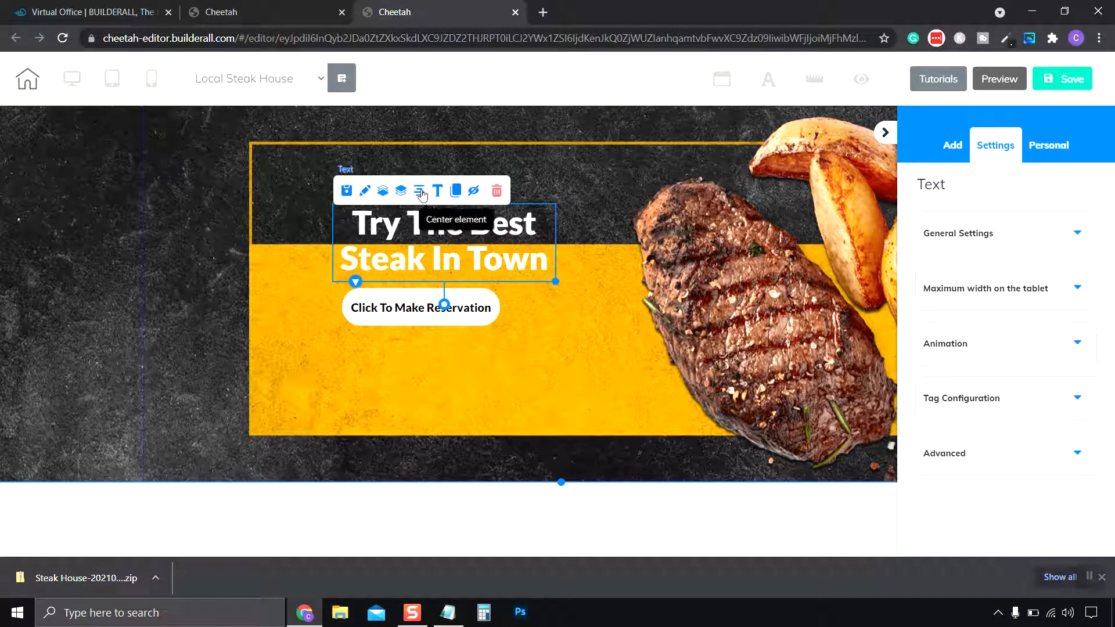
pyautogui.doubleClick(357, 224)
pyautogui.moveTo(353, 223); pyautogui.dragTo(558, 261)
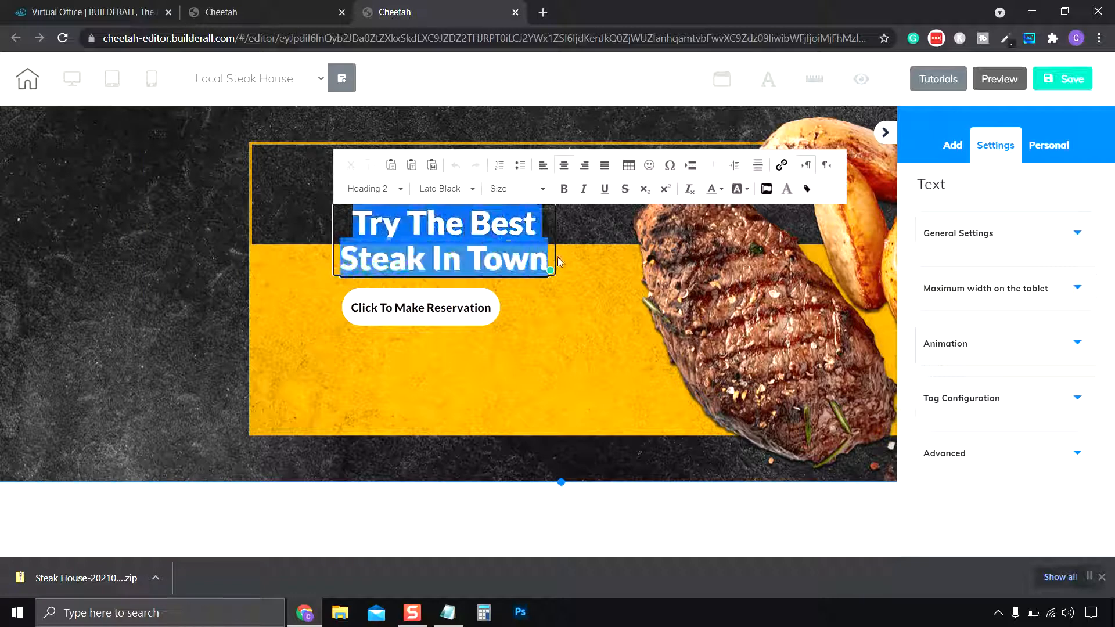
pyautogui.click(543, 165)
pyautogui.click(418, 319)
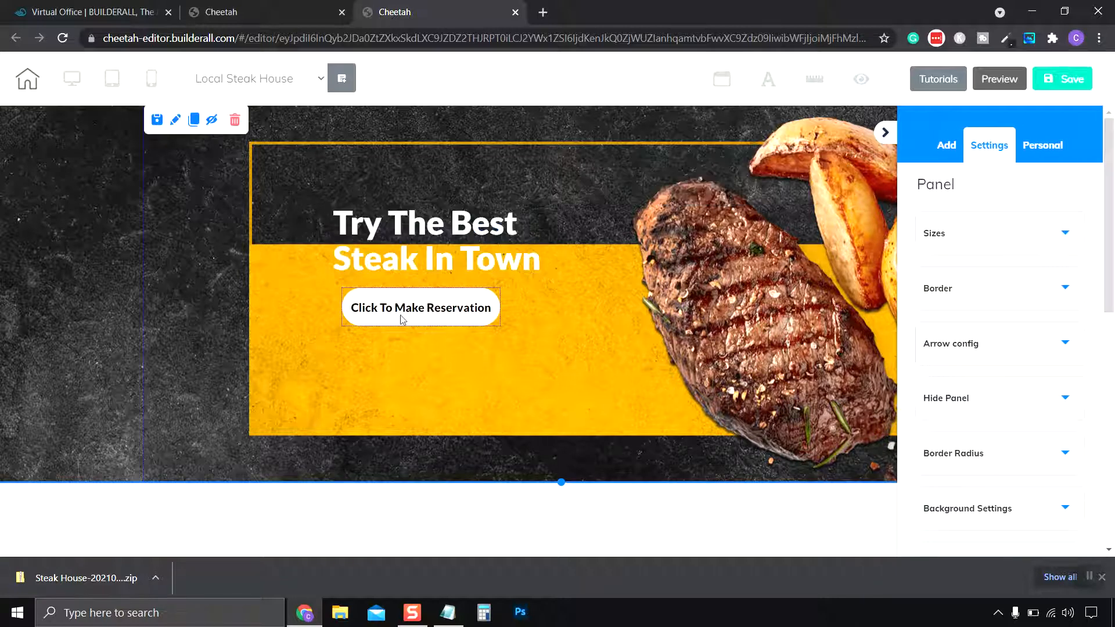
# Align the reservation button with the left edge of the steak heading and check the full-width layout
pyautogui.moveTo(398, 309); pyautogui.dragTo(397, 308)
pyautogui.click(570, 323)
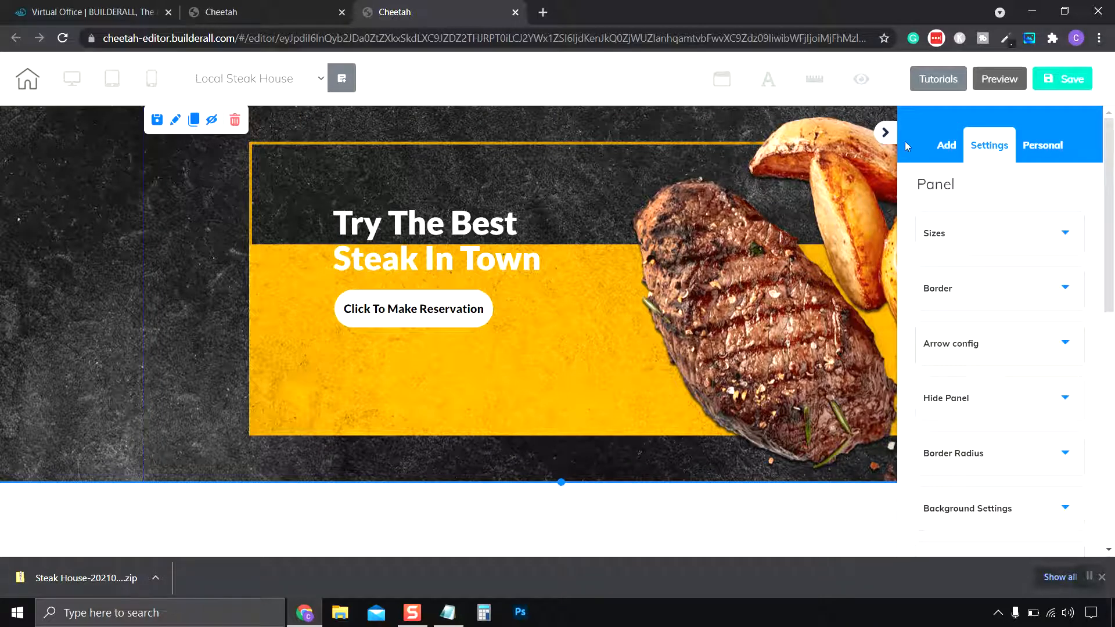
pyautogui.click(885, 135)
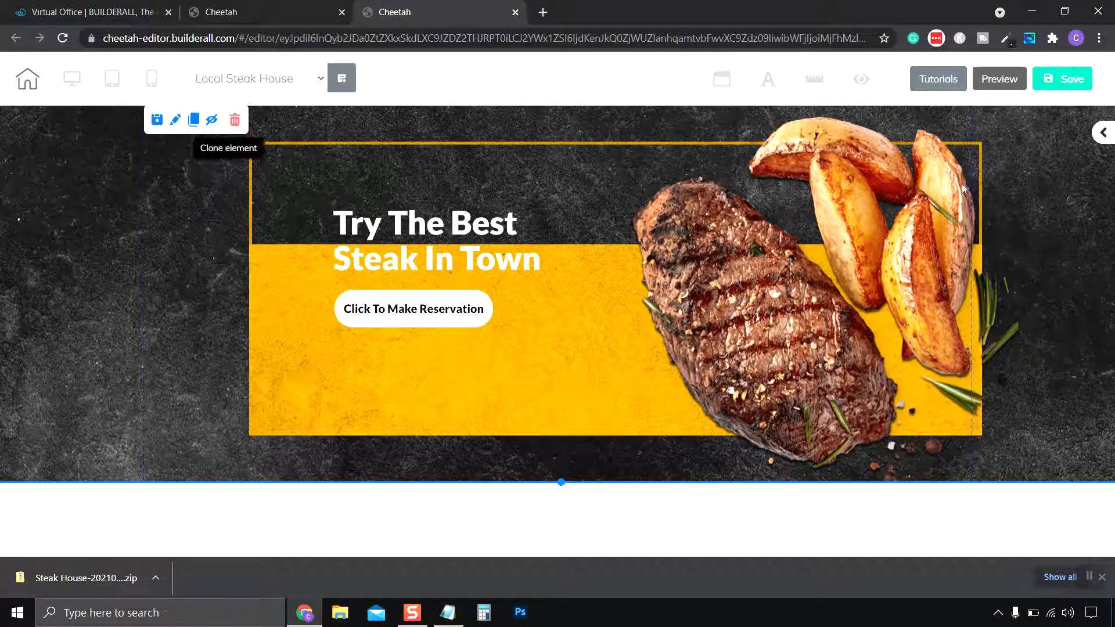
# Add a blank panel below the steak banner panel
pyautogui.click(1103, 134)
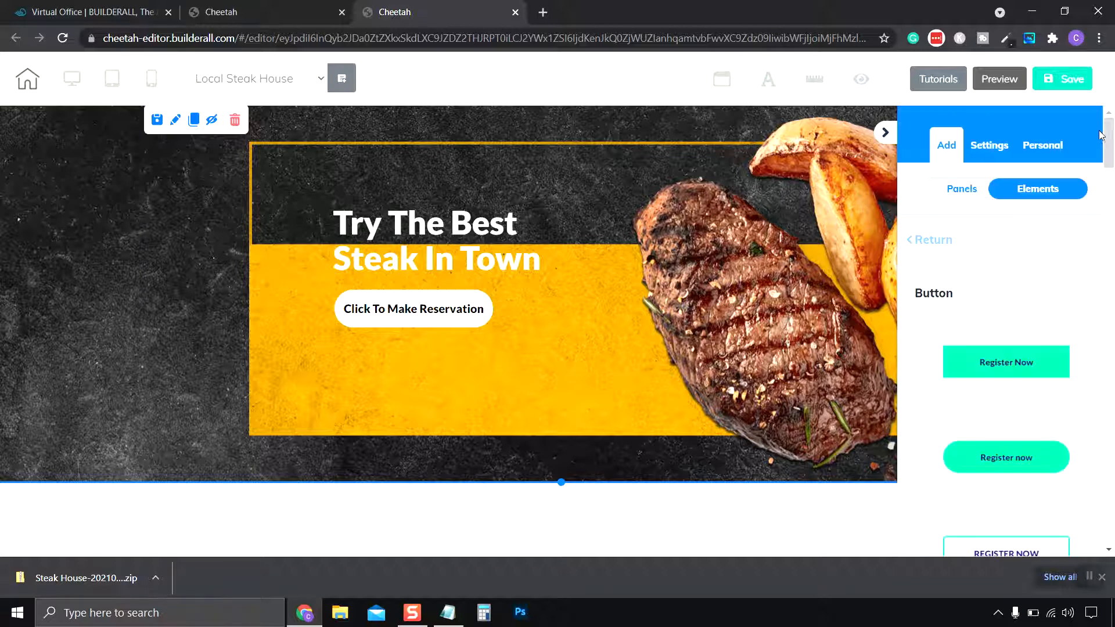
pyautogui.click(960, 190)
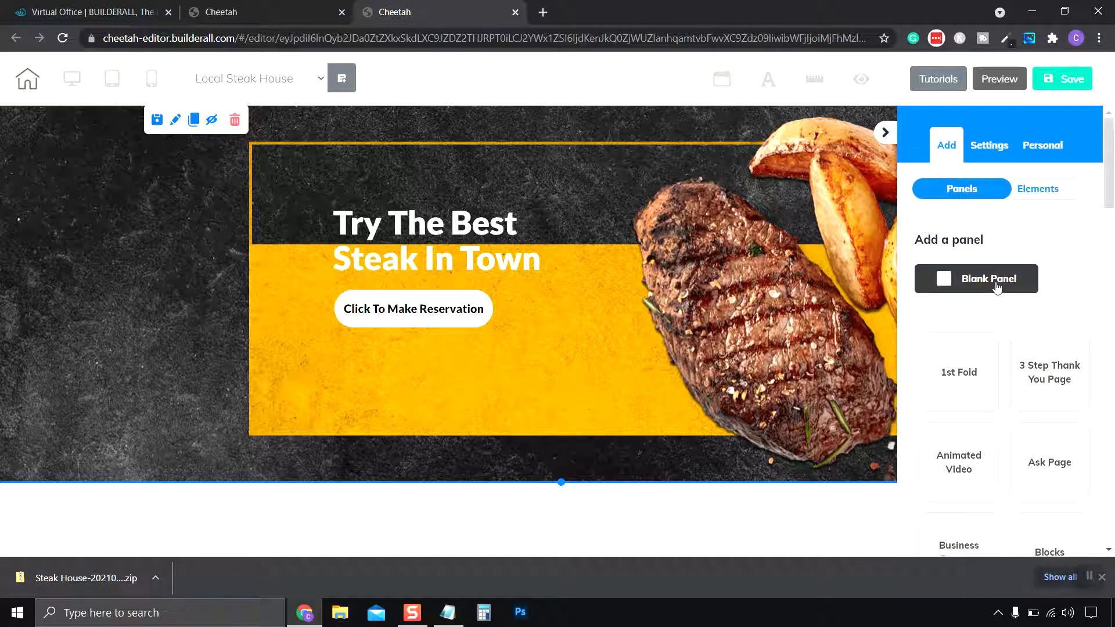
pyautogui.click(996, 287)
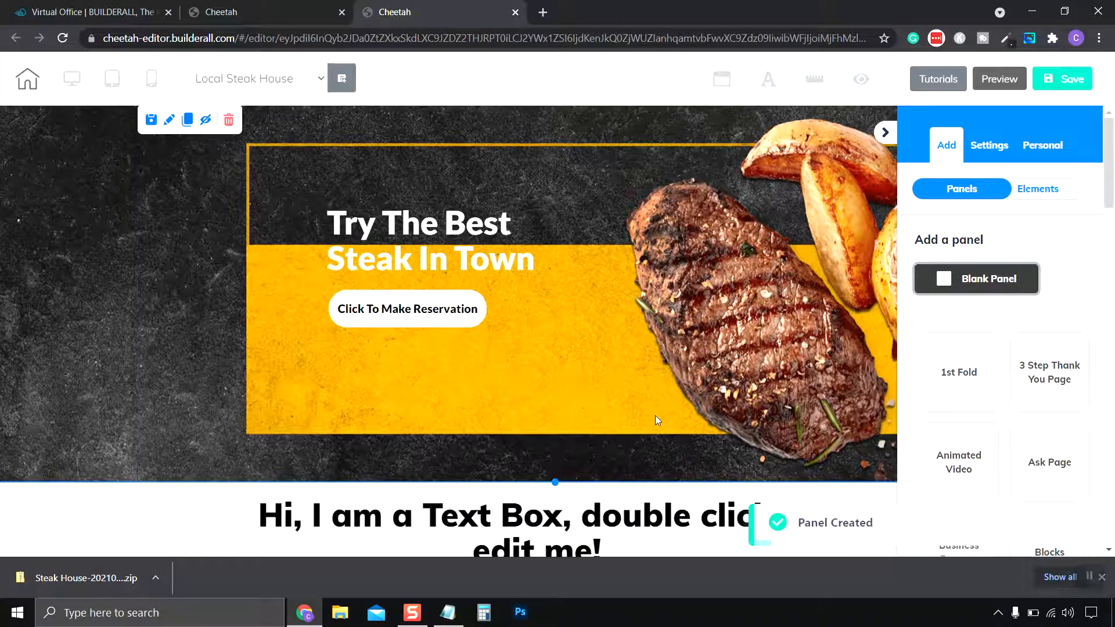
pyautogui.scroll(-3, 655, 416)
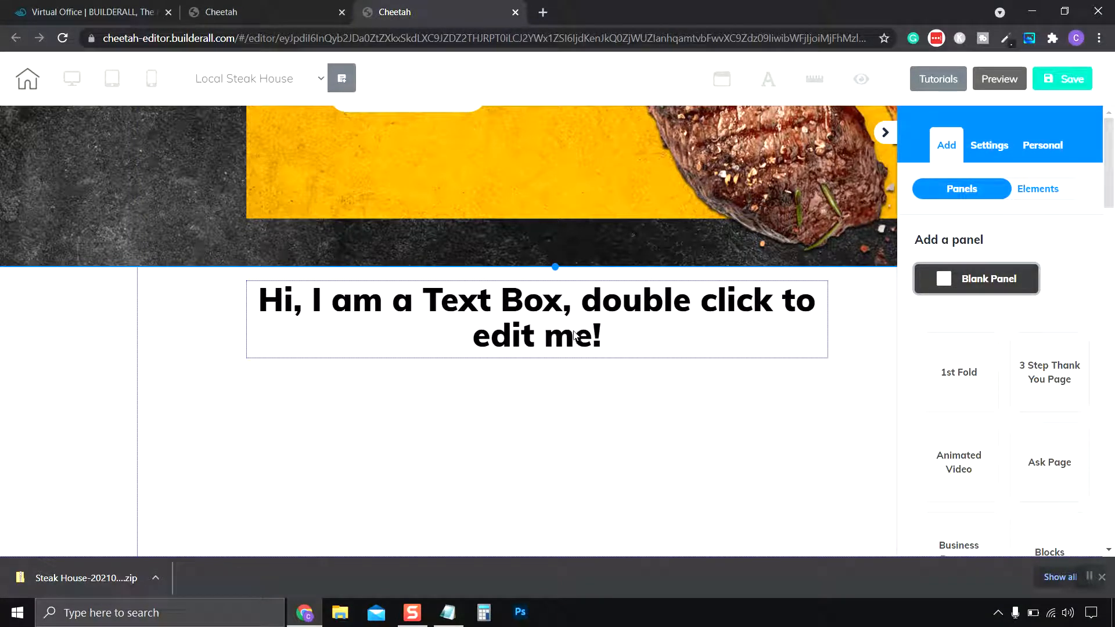
# Add another blank panel with the newly created panel selected
pyautogui.click(201, 395)
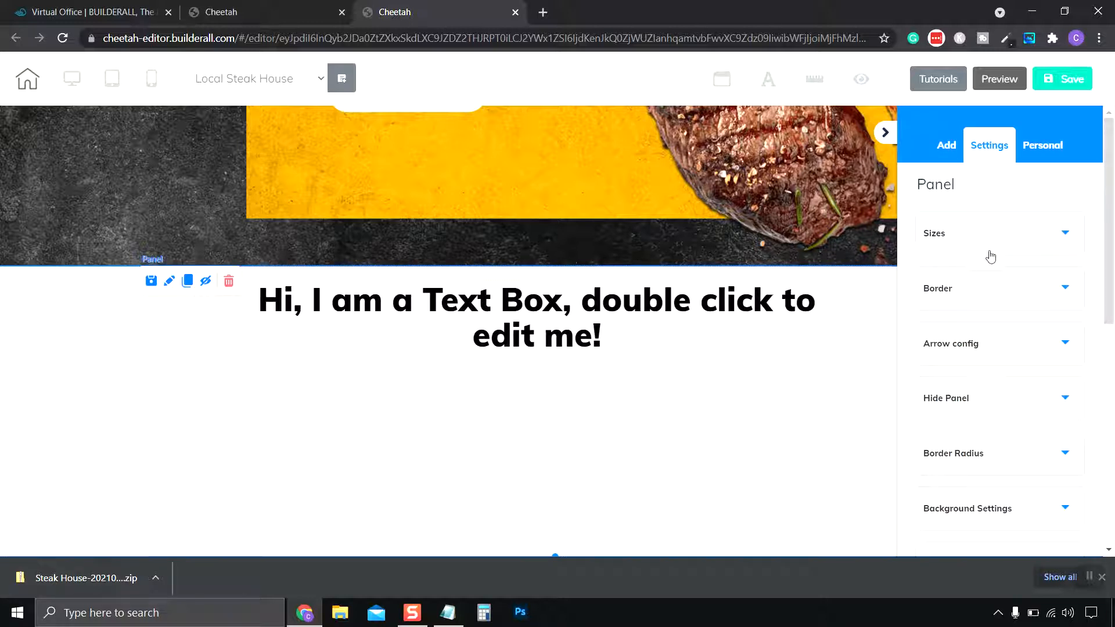
pyautogui.click(957, 151)
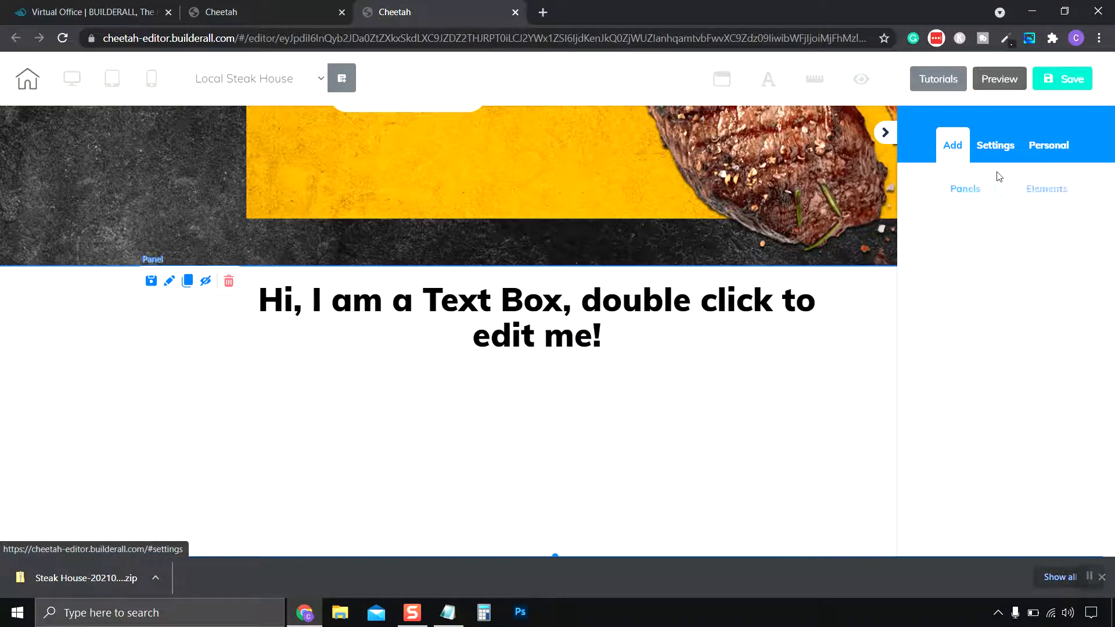
pyautogui.click(961, 192)
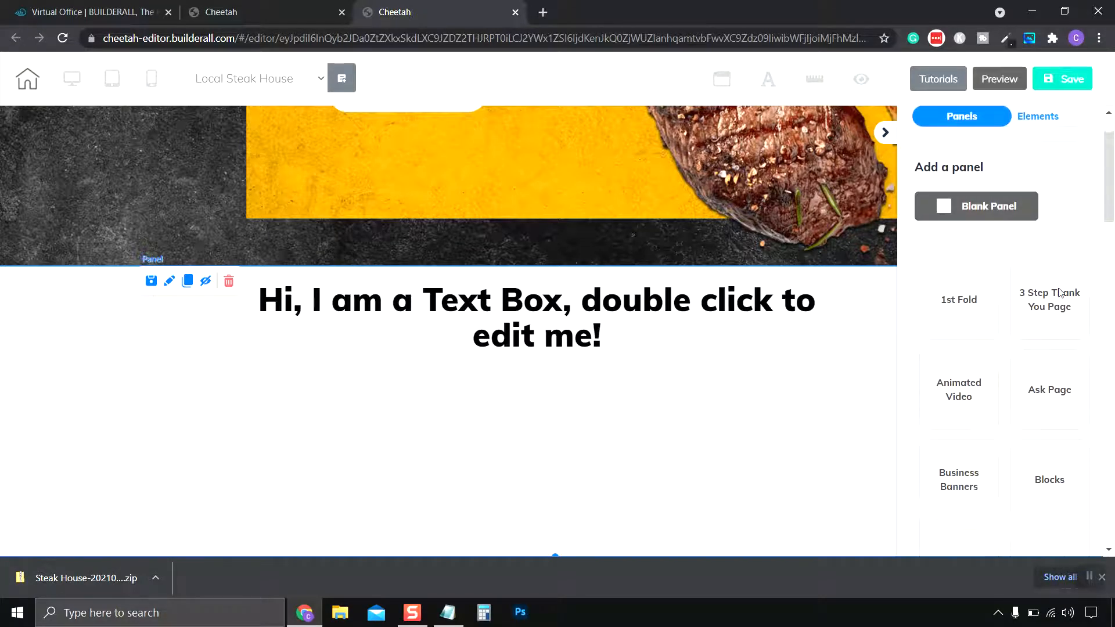
pyautogui.click(990, 280)
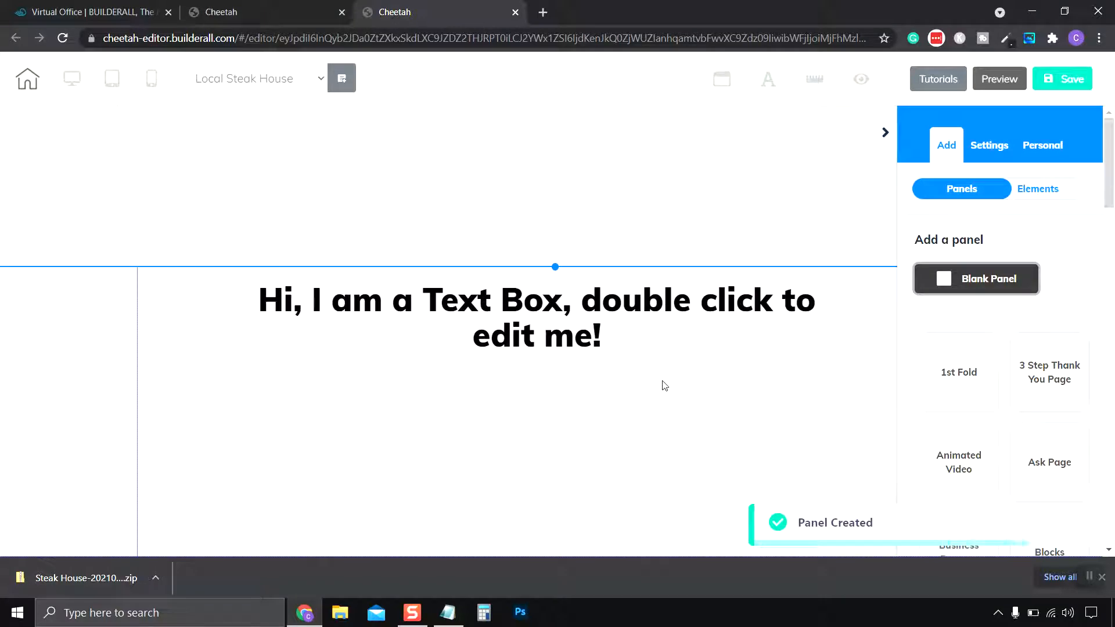
# Delete the placeholder text box from the newest blank panel
pyautogui.click(546, 333)
pyautogui.click(410, 268)
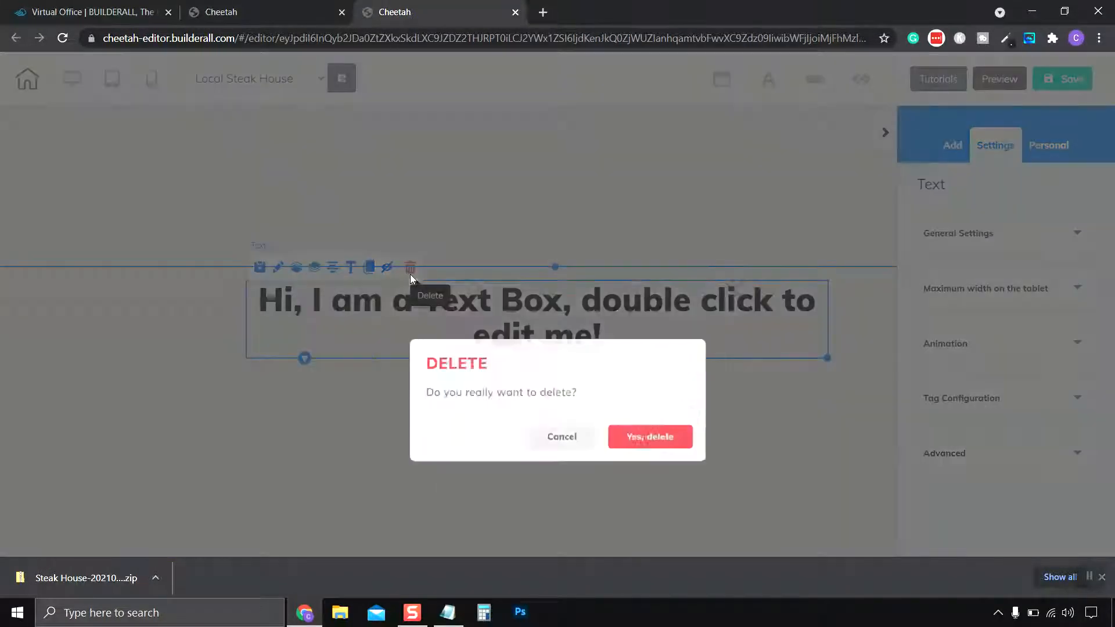
pyautogui.click(645, 361)
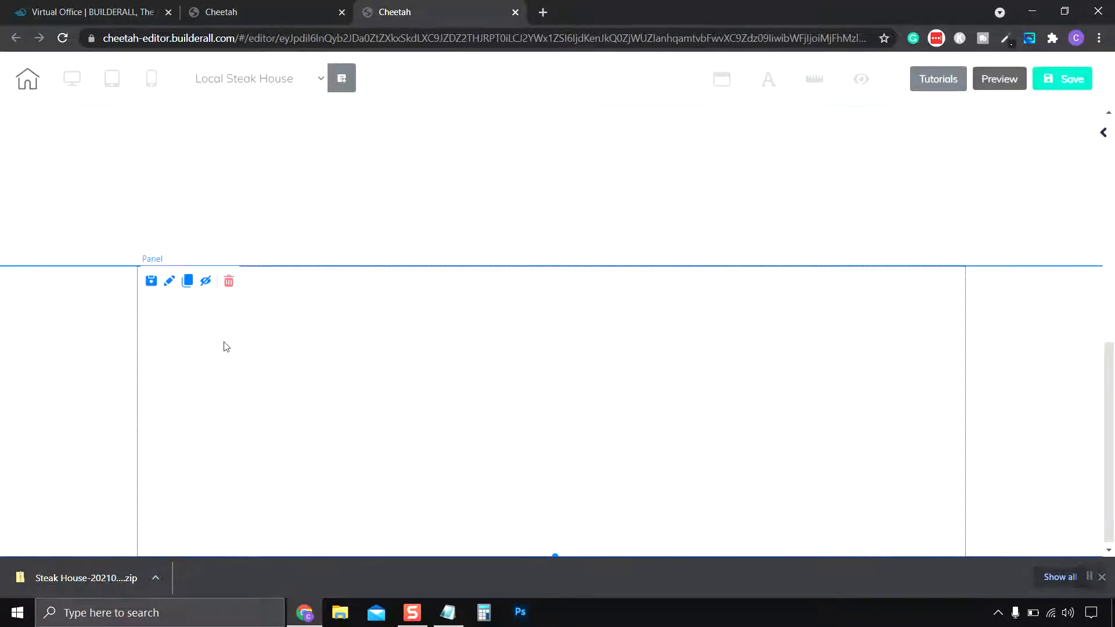
pyautogui.click(169, 281)
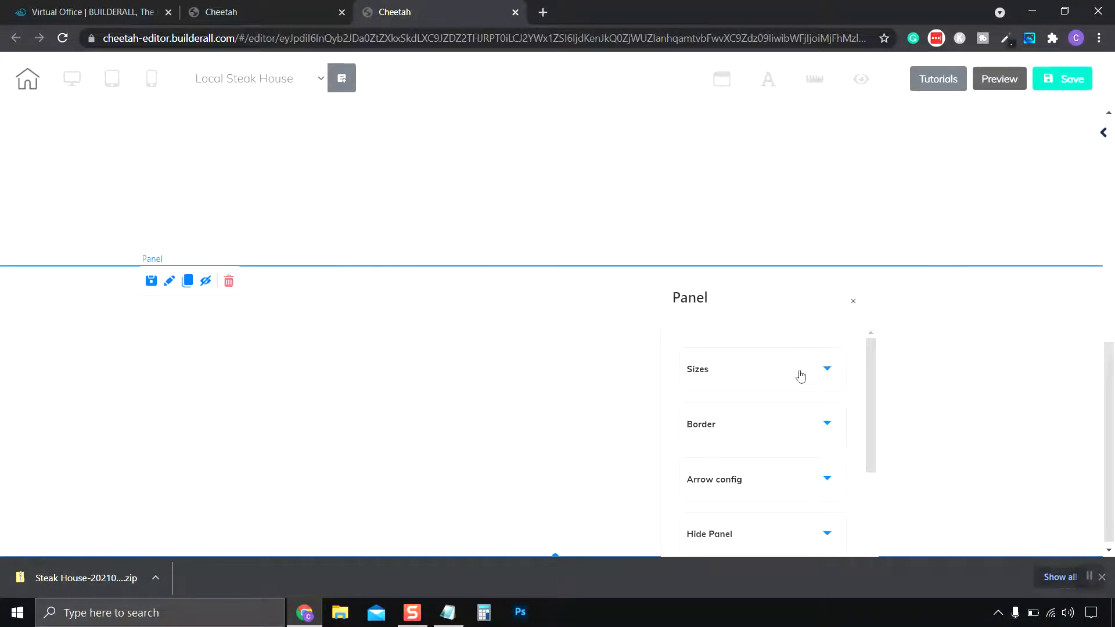
pyautogui.moveTo(786, 317); pyautogui.dragTo(684, 178)
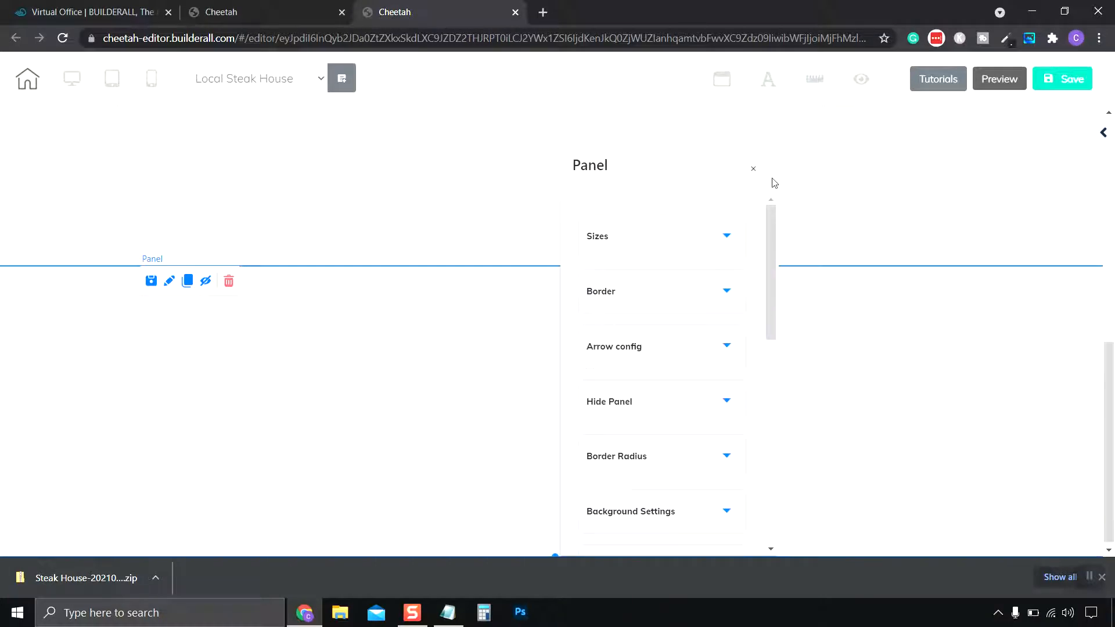
pyautogui.click(751, 171)
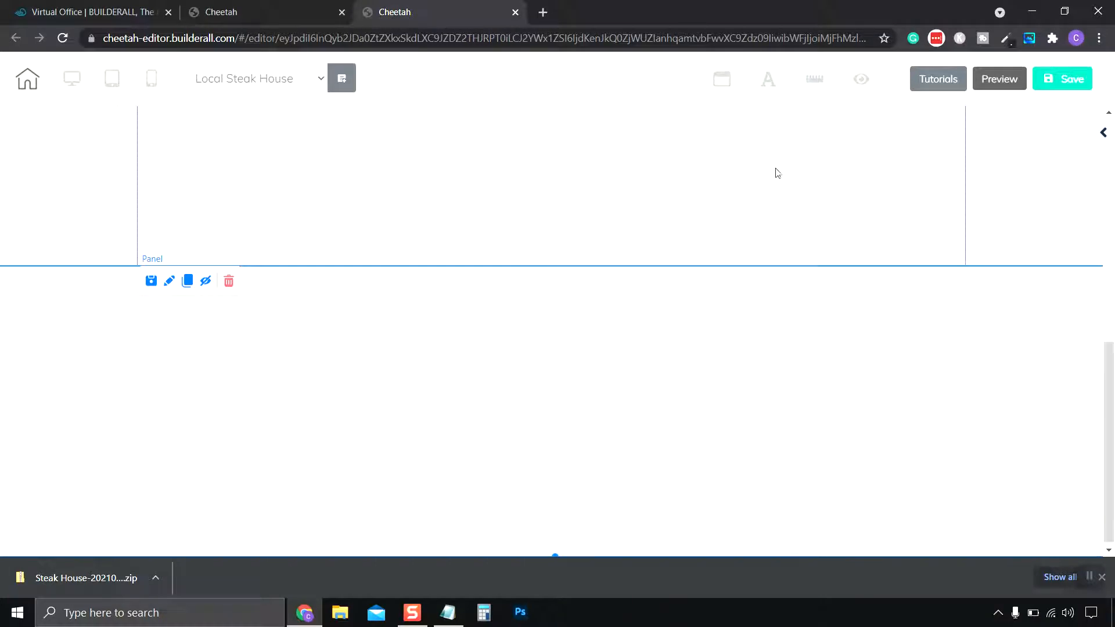
# Set the emptied panel's background image to b_steakhouse_siteexpressbg-2 from the user files
pyautogui.click(1103, 133)
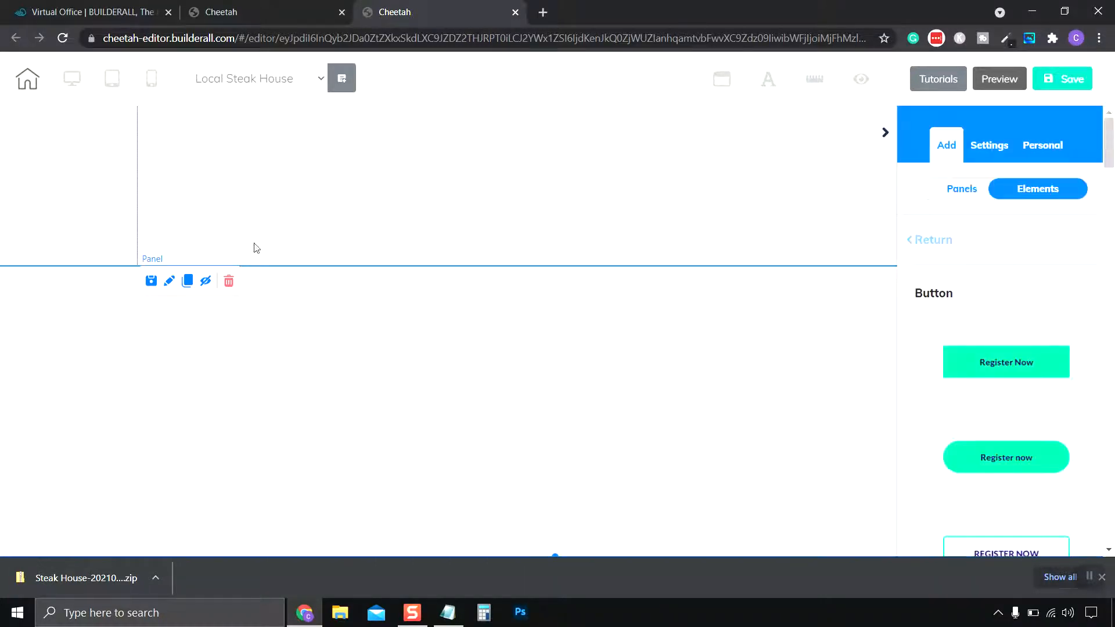
pyautogui.click(169, 285)
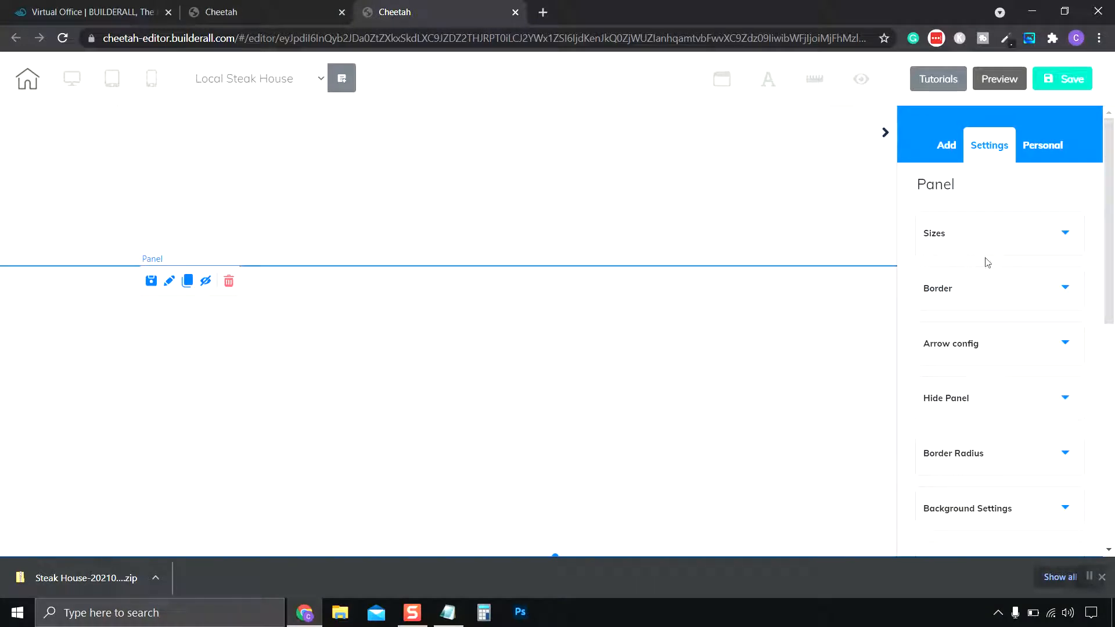
pyautogui.scroll(-5, 1008, 275)
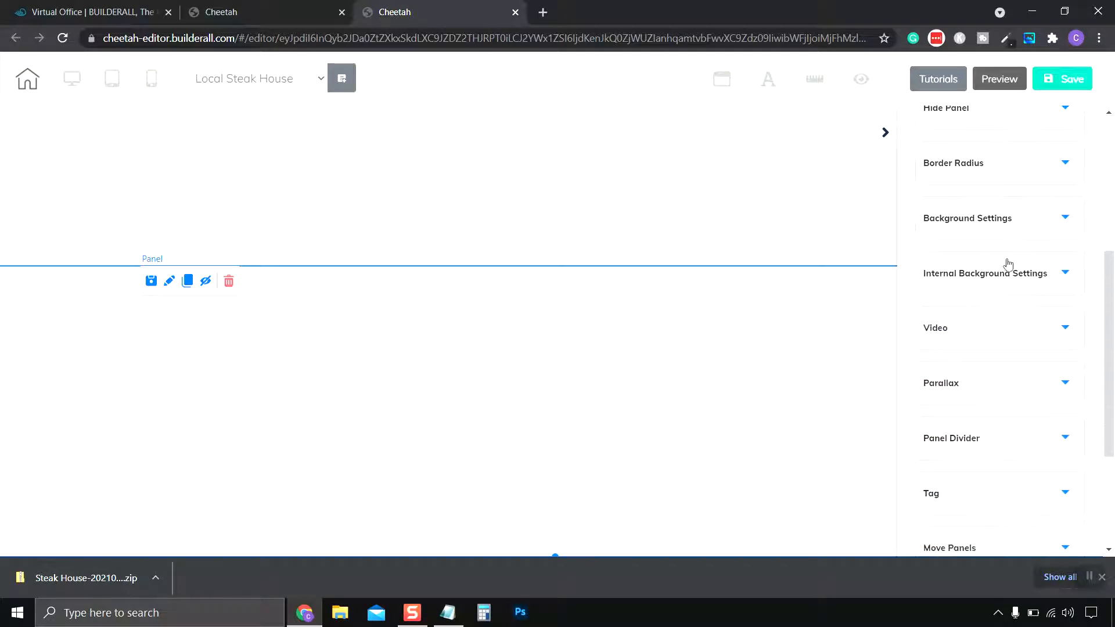
pyautogui.click(1001, 237)
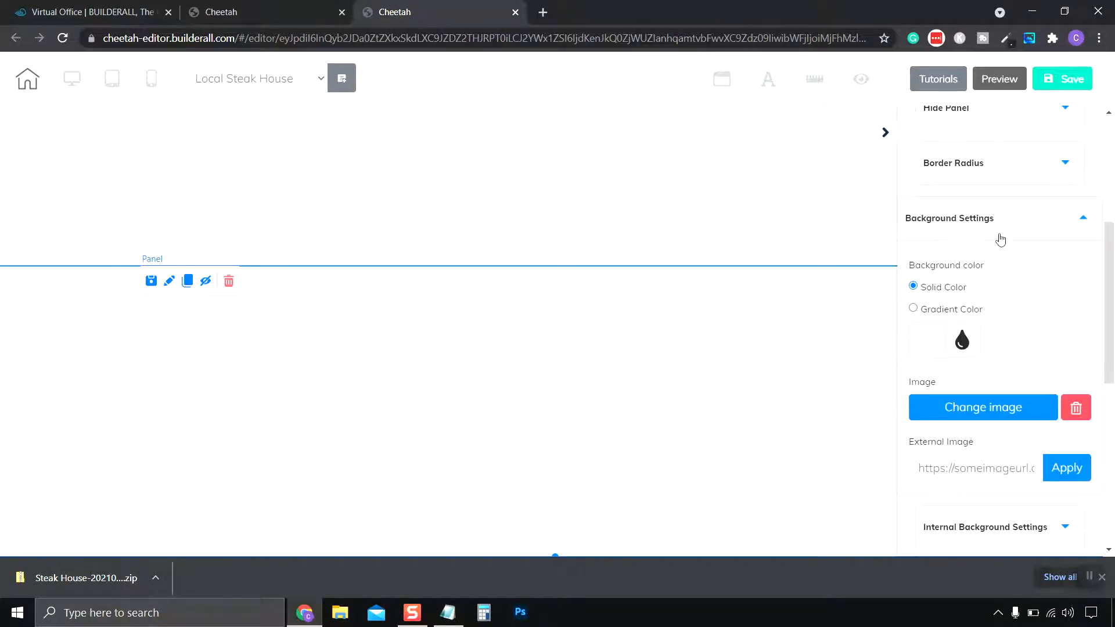
pyautogui.click(976, 413)
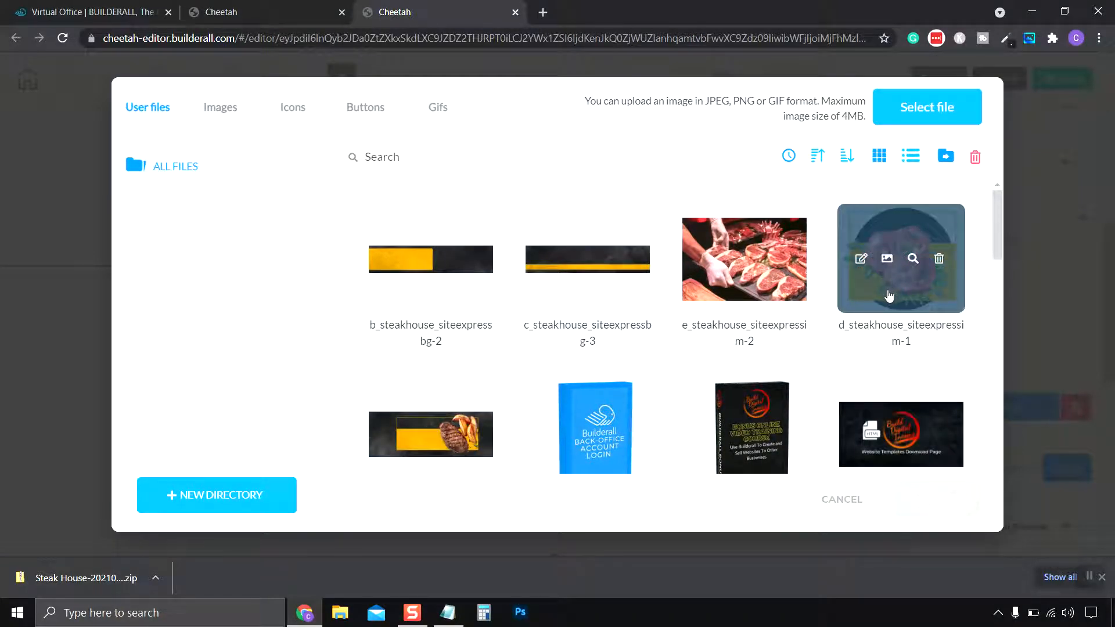
pyautogui.click(450, 290)
pyautogui.click(938, 498)
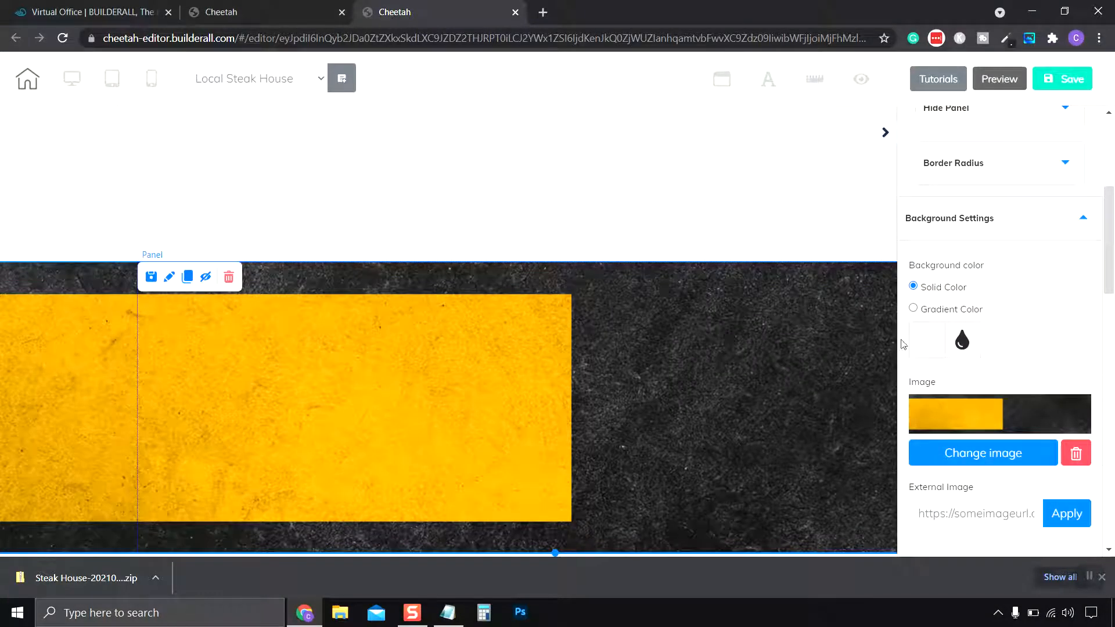
pyautogui.click(626, 186)
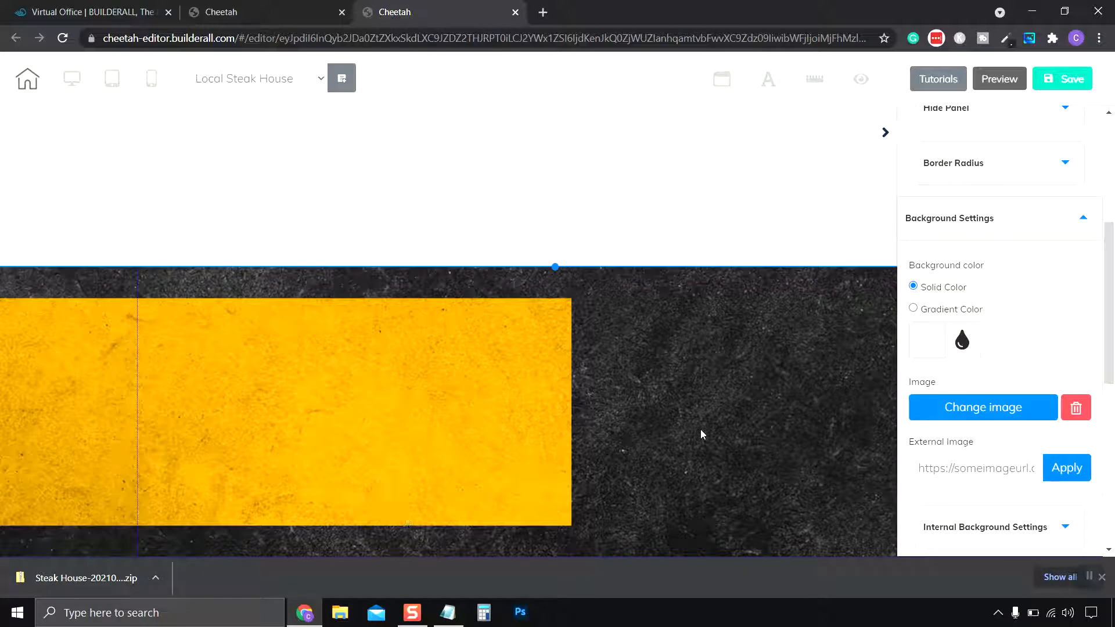
# Add a horizontal image element on the panel's yellow block and enlarge it to fill most of the block's height
pyautogui.scroll(5, 940, 145)
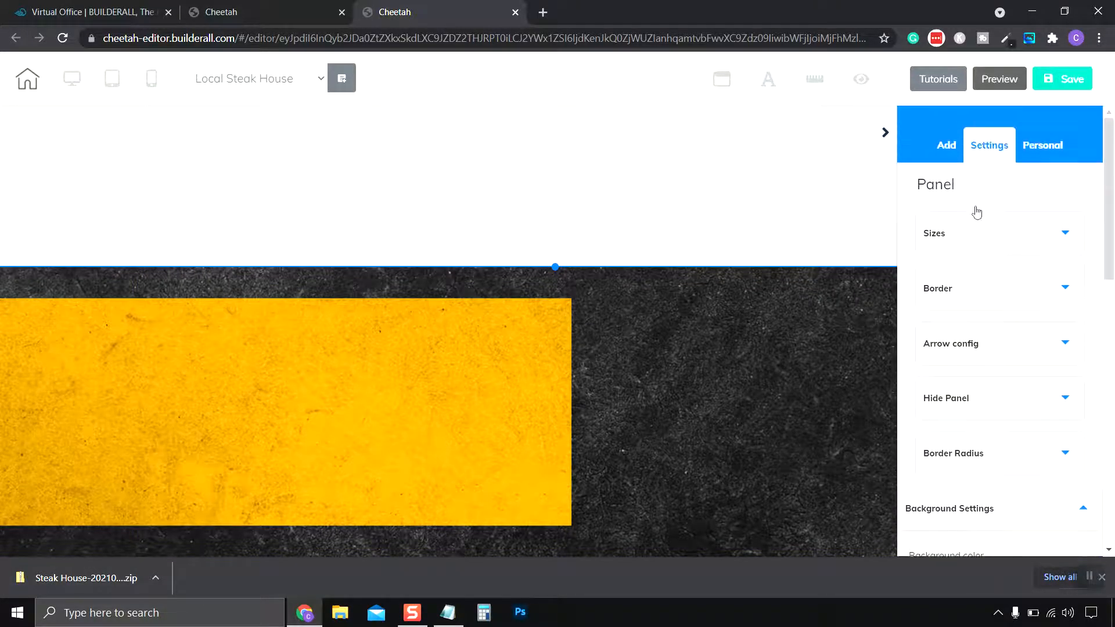
pyautogui.click(945, 148)
pyautogui.click(1050, 192)
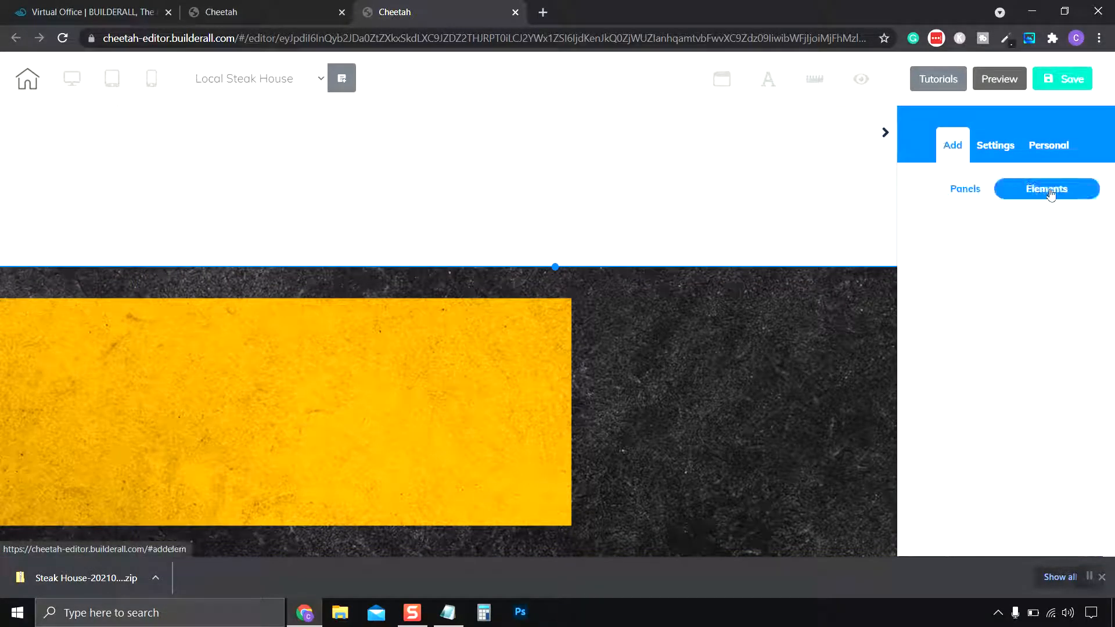
pyautogui.click(932, 240)
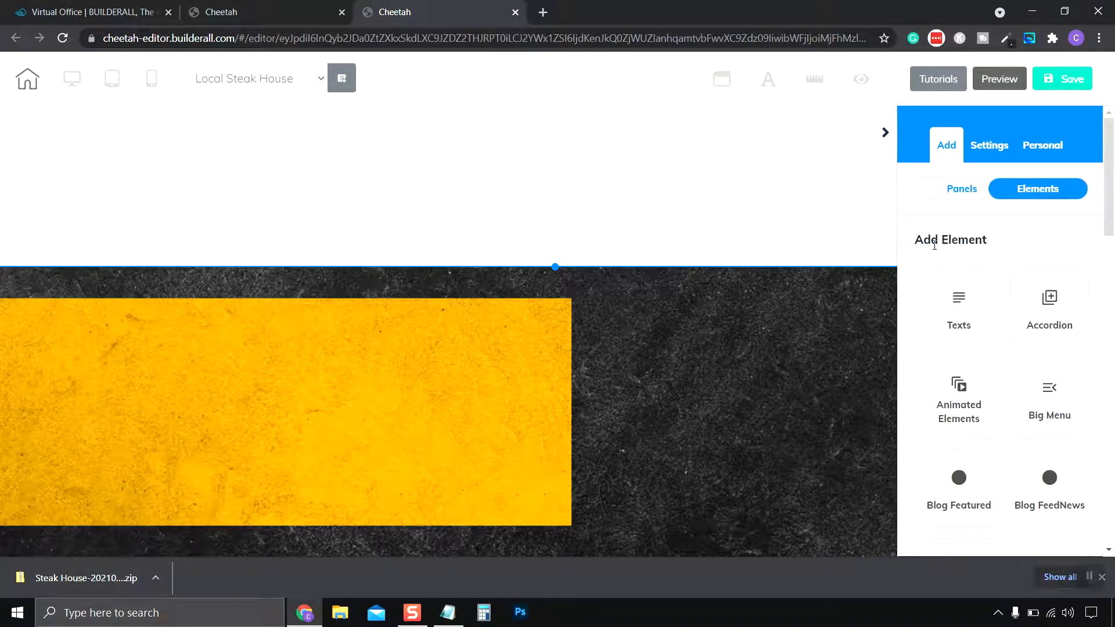
pyautogui.scroll(-10, 965, 334)
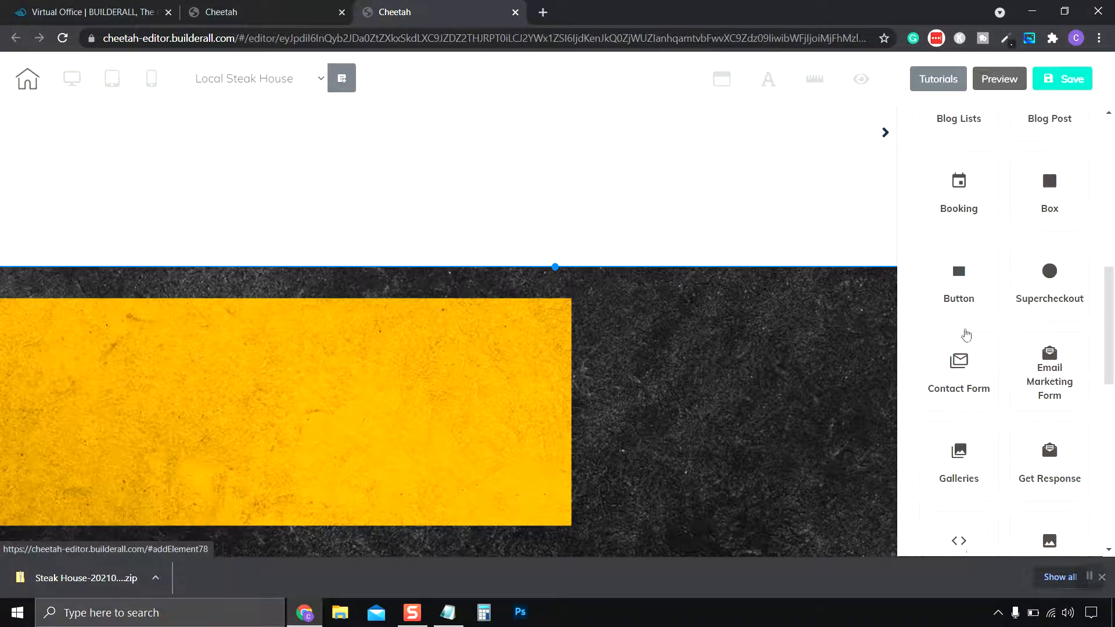
pyautogui.scroll(-3, 966, 335)
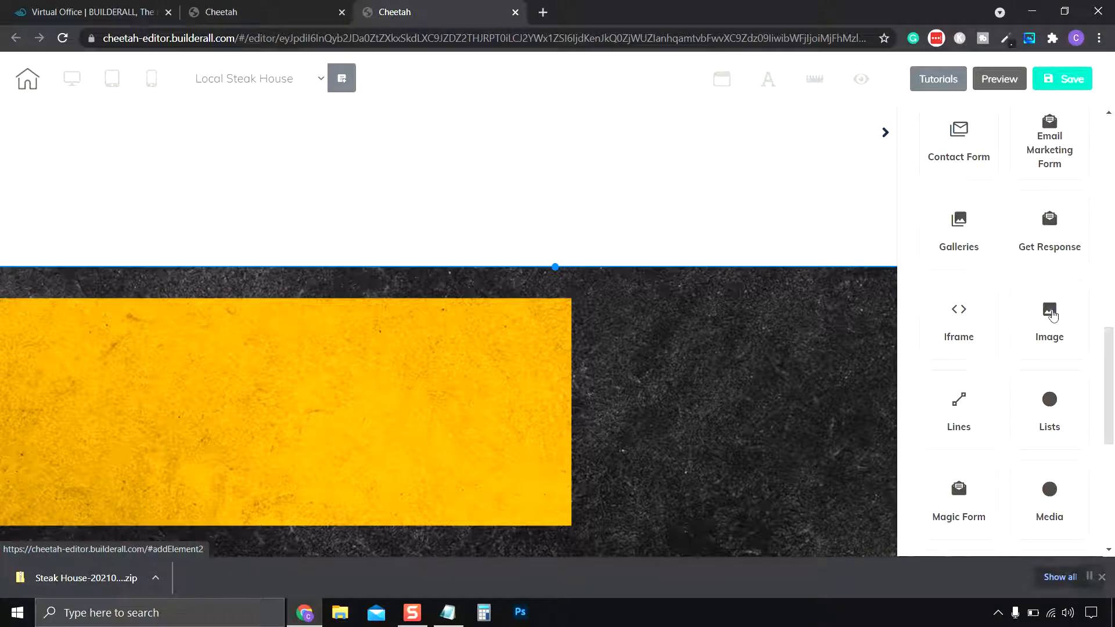
pyautogui.click(1052, 314)
pyautogui.scroll(-3, 1054, 315)
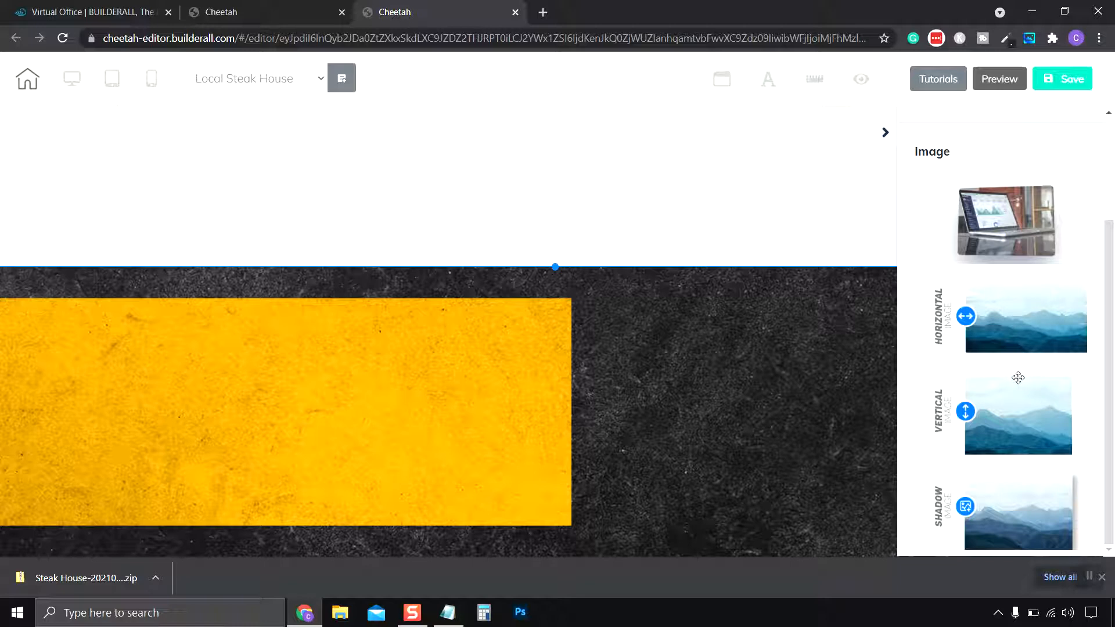
pyautogui.moveTo(1020, 344); pyautogui.dragTo(439, 414)
pyautogui.moveTo(368, 401); pyautogui.dragTo(314, 370)
pyautogui.moveTo(379, 438); pyautogui.dragTo(468, 491)
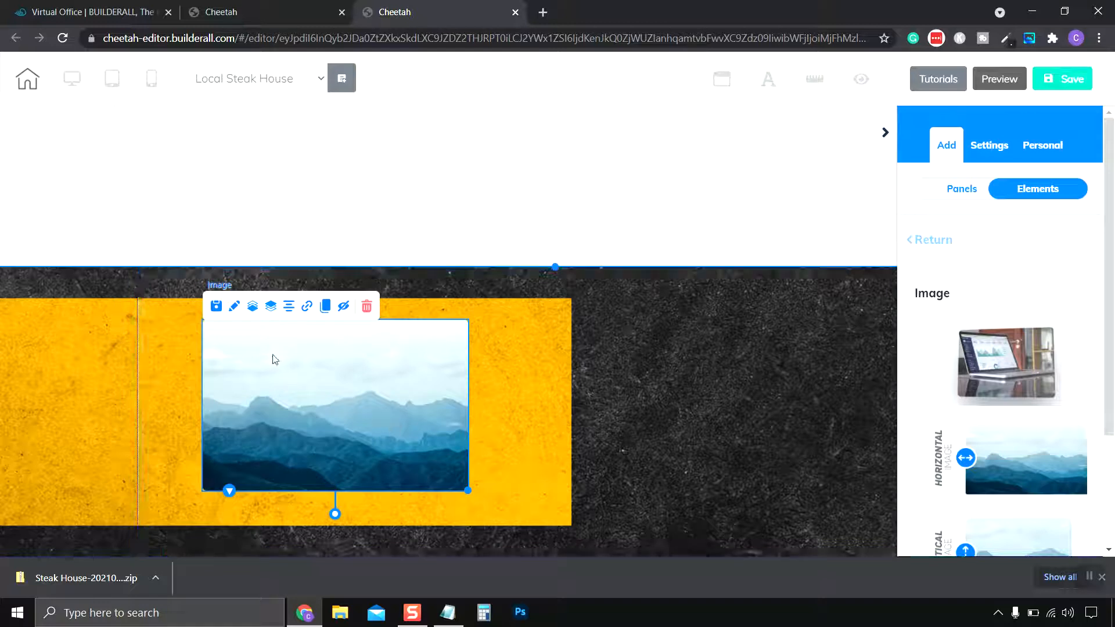
# Replace the mountain placeholder image with d_steakhouse_siteexpressim-1 and move it up and left to the panel's inner left edge
pyautogui.click(235, 308)
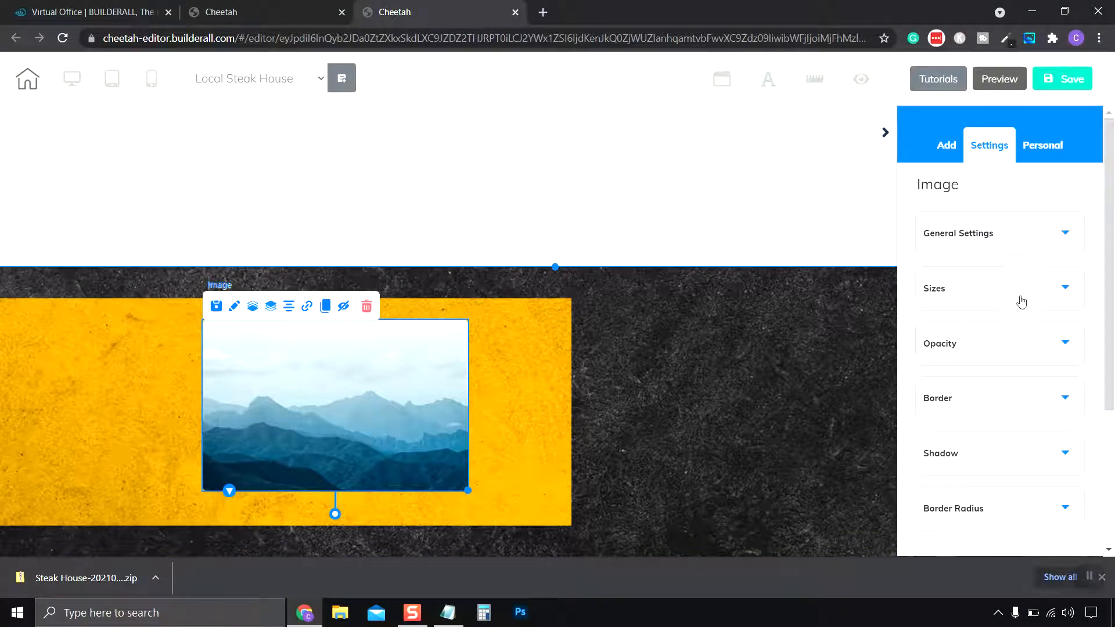
pyautogui.scroll(-4, 1017, 307)
pyautogui.scroll(2, 1010, 261)
pyautogui.click(1005, 192)
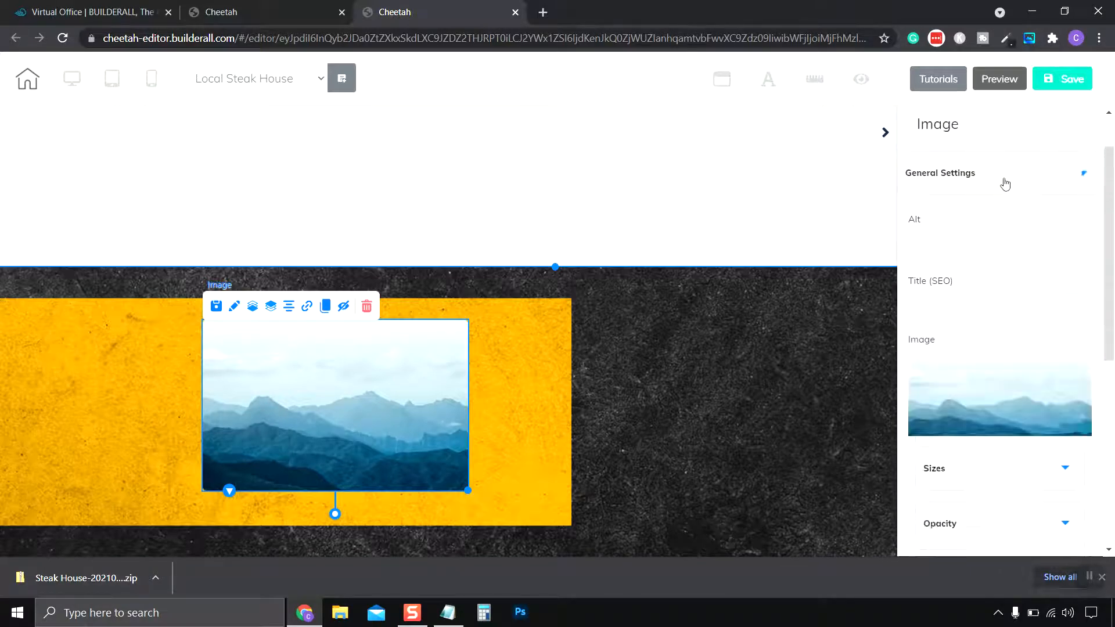
pyautogui.scroll(-2, 986, 229)
pyautogui.click(994, 340)
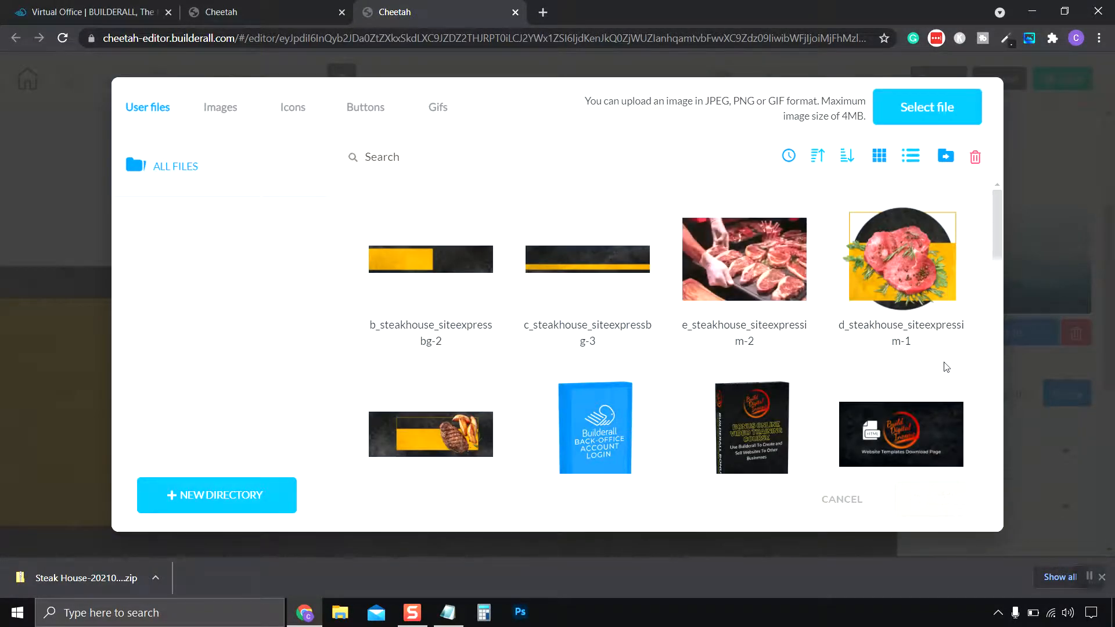
pyautogui.click(902, 298)
pyautogui.click(942, 501)
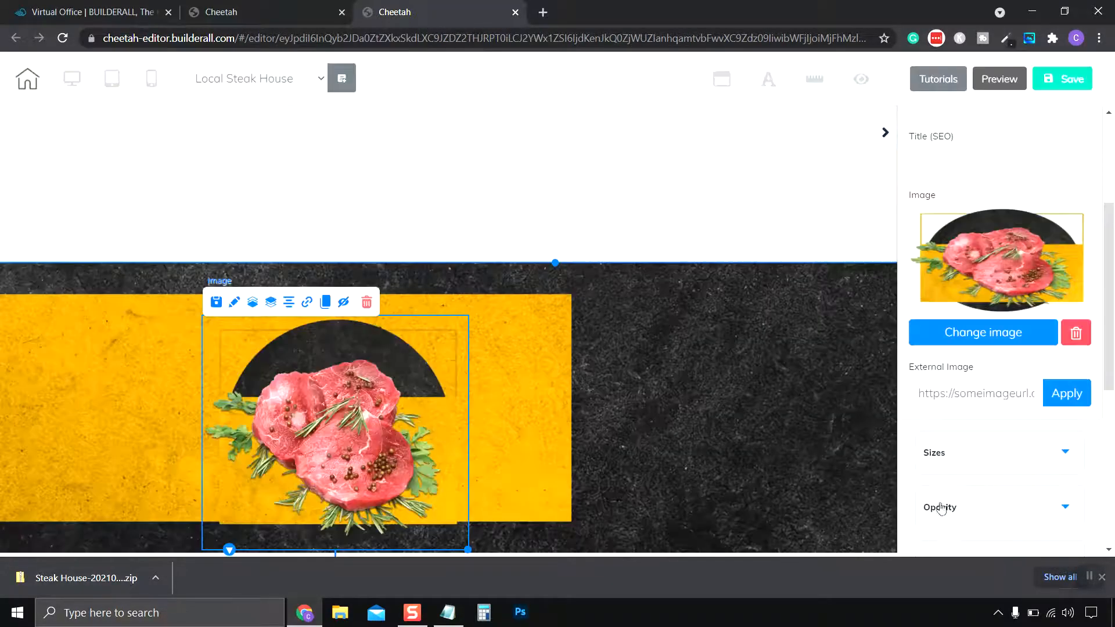
pyautogui.moveTo(417, 416); pyautogui.dragTo(376, 395)
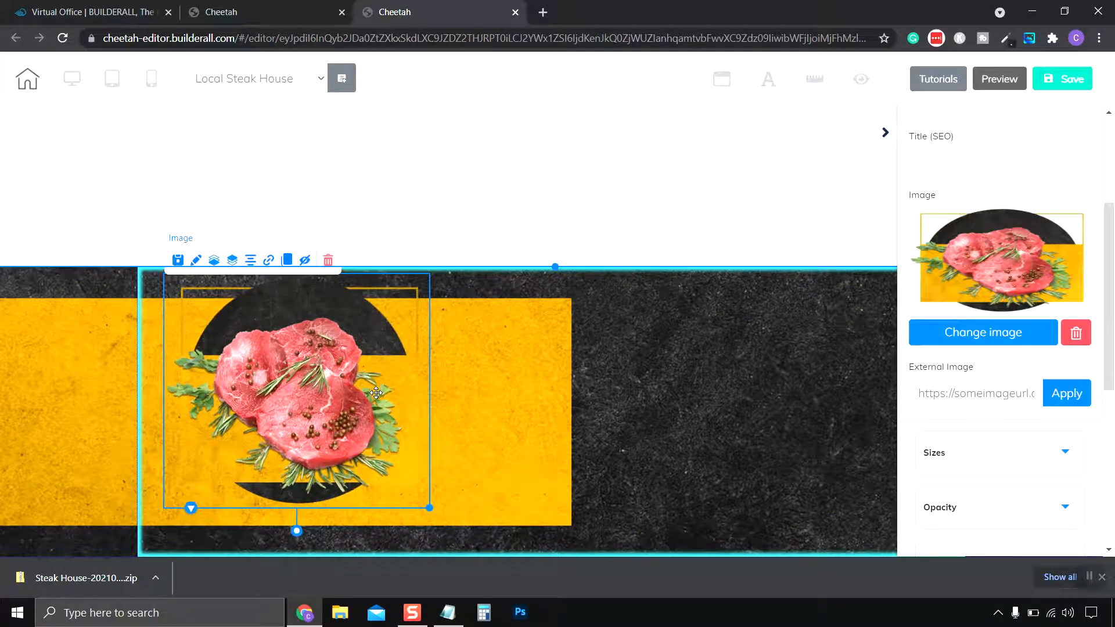
pyautogui.click(748, 416)
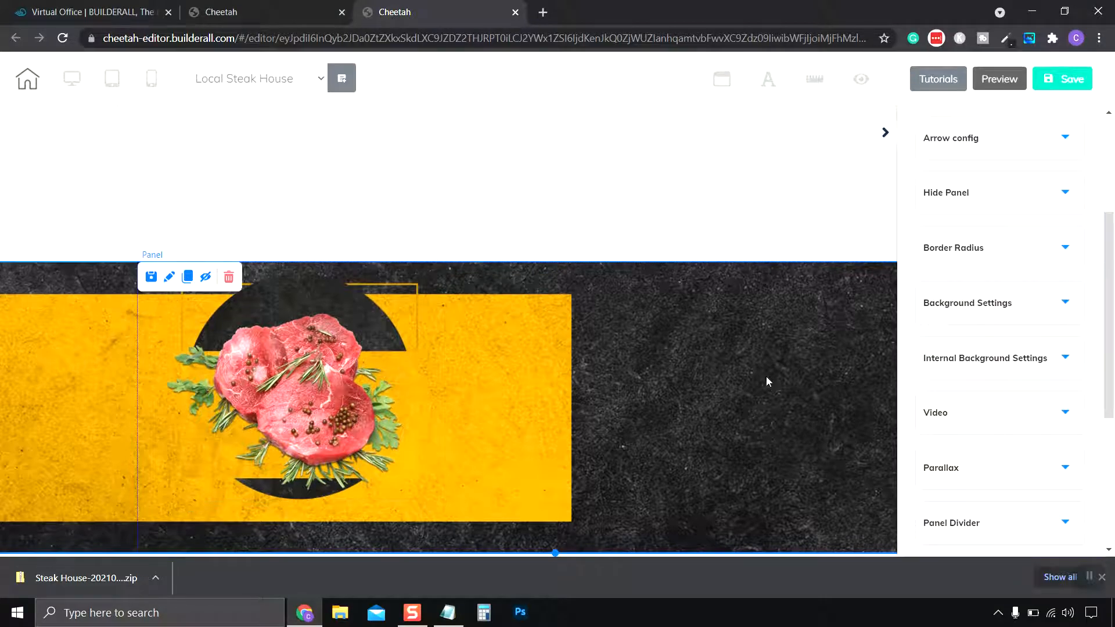
# Delete the placeholder text box from the white panel between the hero section and the yellow-and-black panel
pyautogui.scroll(5, 735, 392)
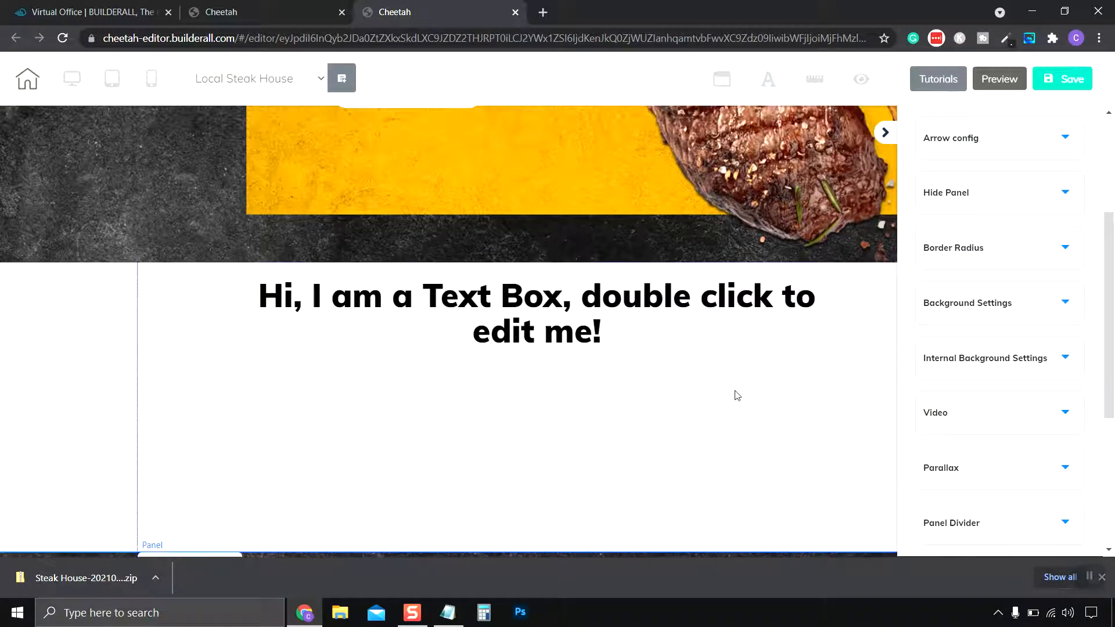
pyautogui.scroll(1, 735, 395)
pyautogui.click(583, 335)
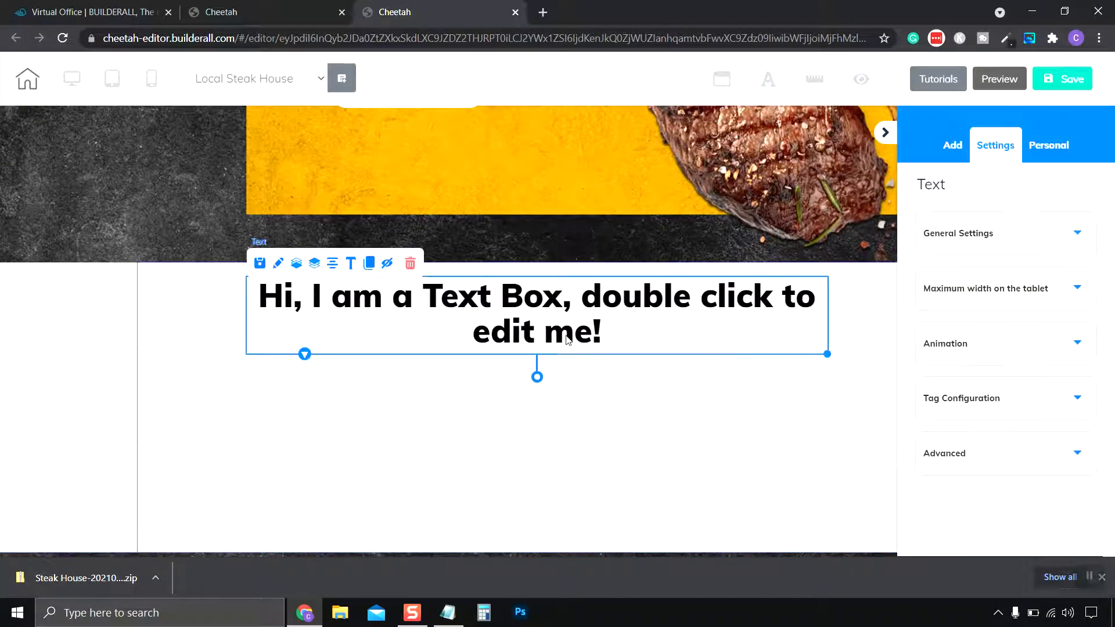
pyautogui.click(410, 263)
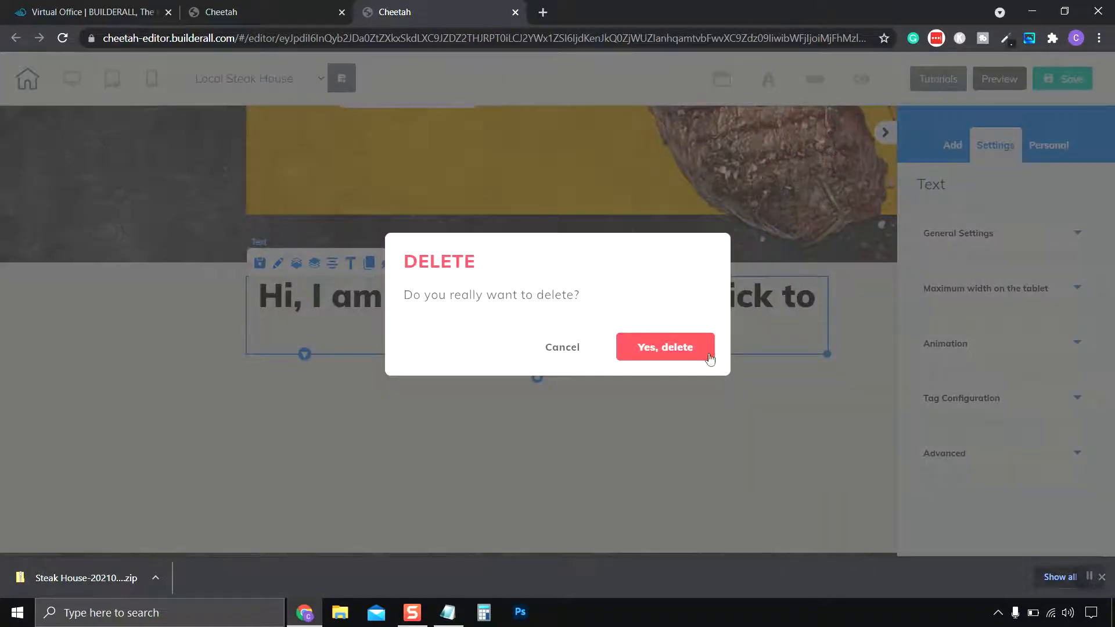
pyautogui.click(665, 347)
pyautogui.moveTo(517, 383)
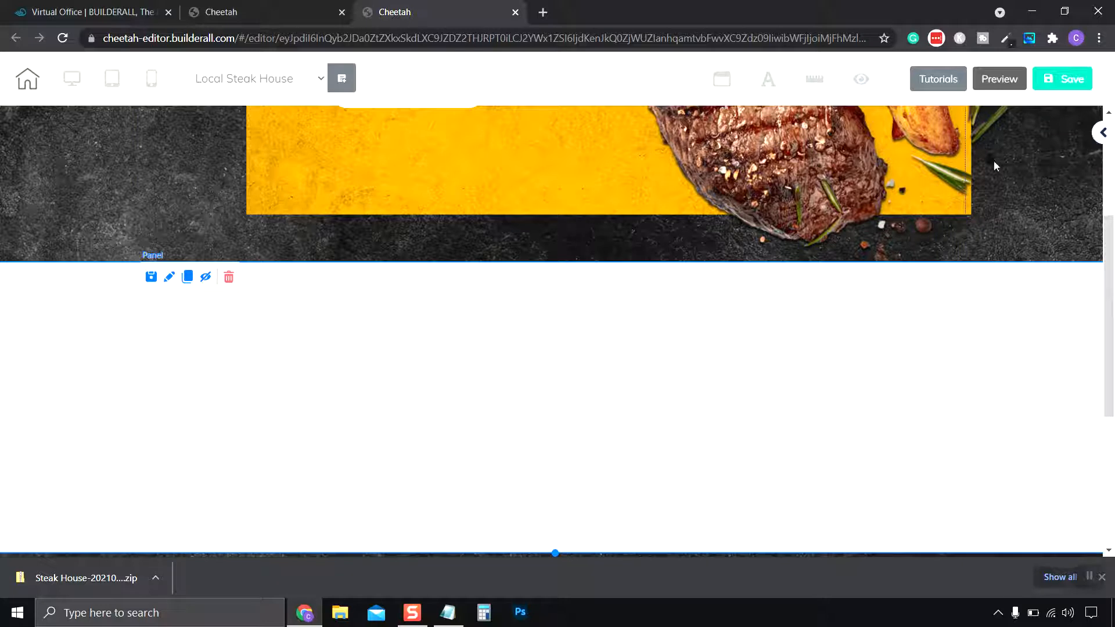
# Add an image element to the left part of the emptied white panel
pyautogui.click(1103, 132)
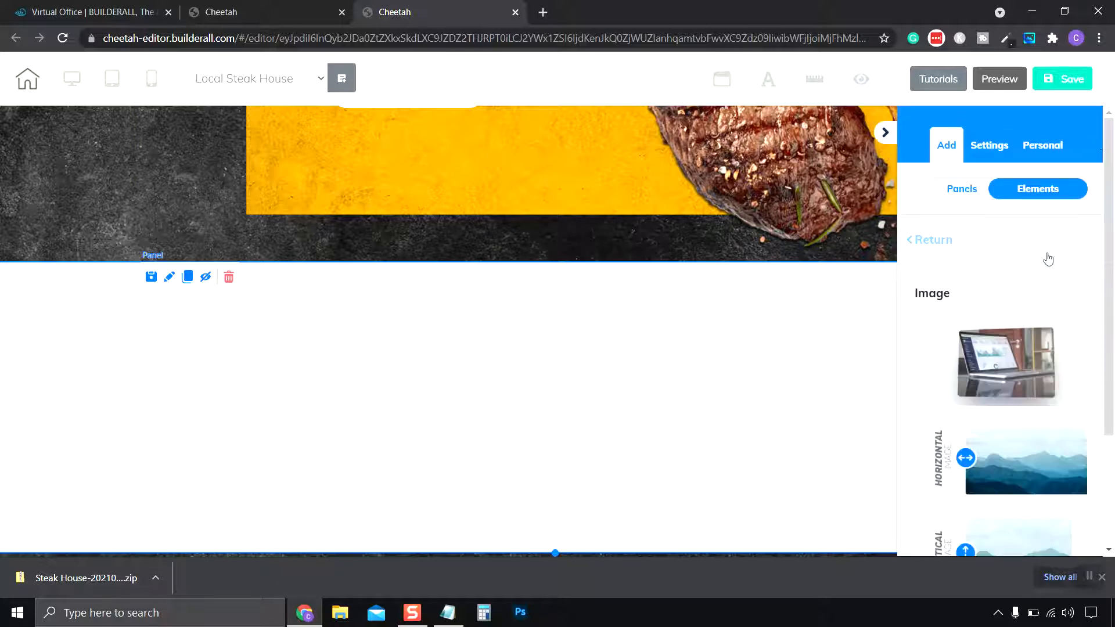
pyautogui.scroll(-3, 1009, 313)
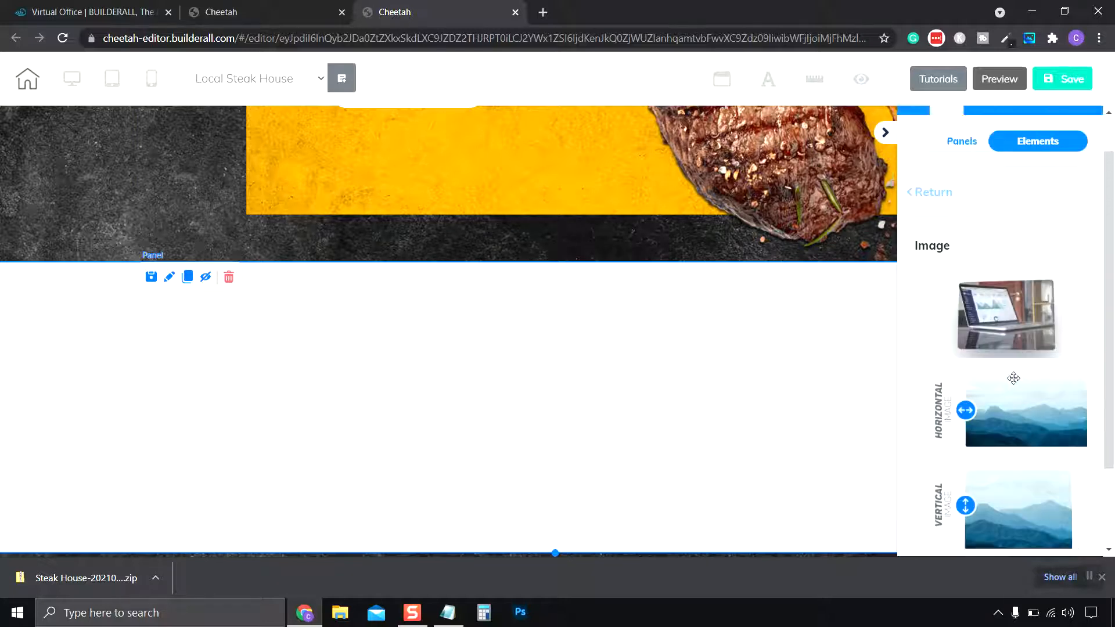
pyautogui.moveTo(1038, 314); pyautogui.dragTo(413, 410)
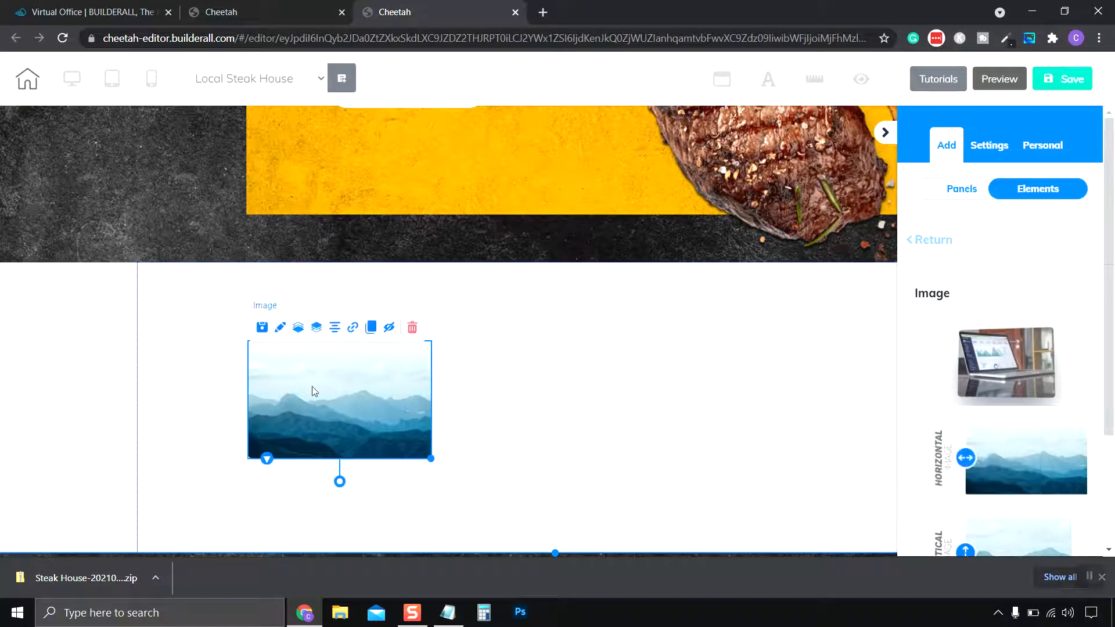
# Replace the new element's mountain placeholder with e_steakhouse_siteexpressim-2 from the user files
pyautogui.click(281, 330)
pyautogui.click(1042, 241)
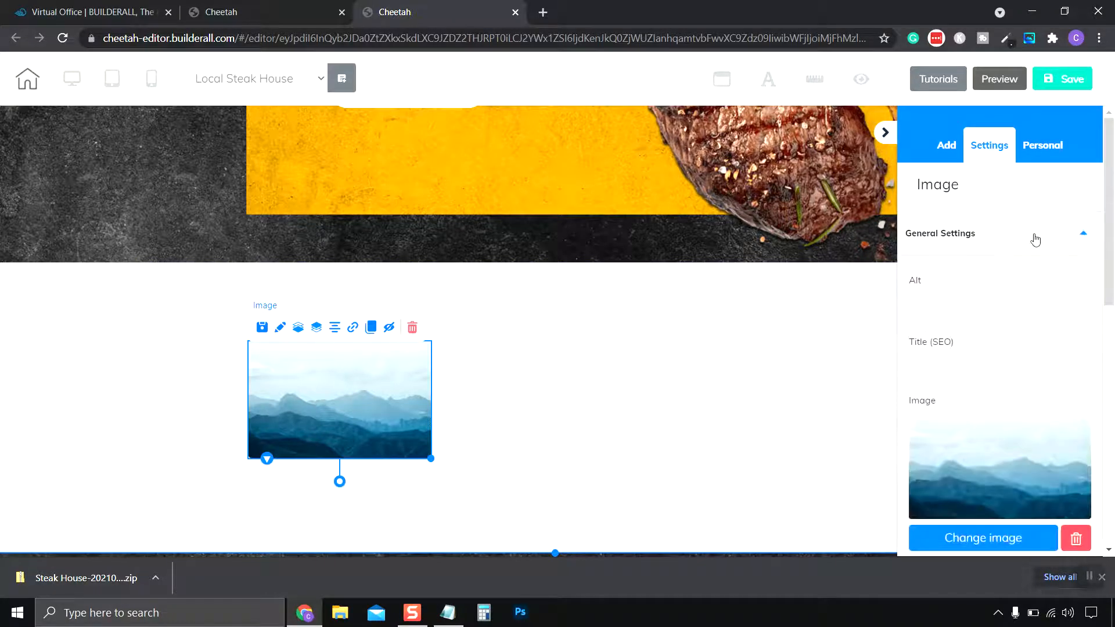
pyautogui.scroll(-3, 994, 279)
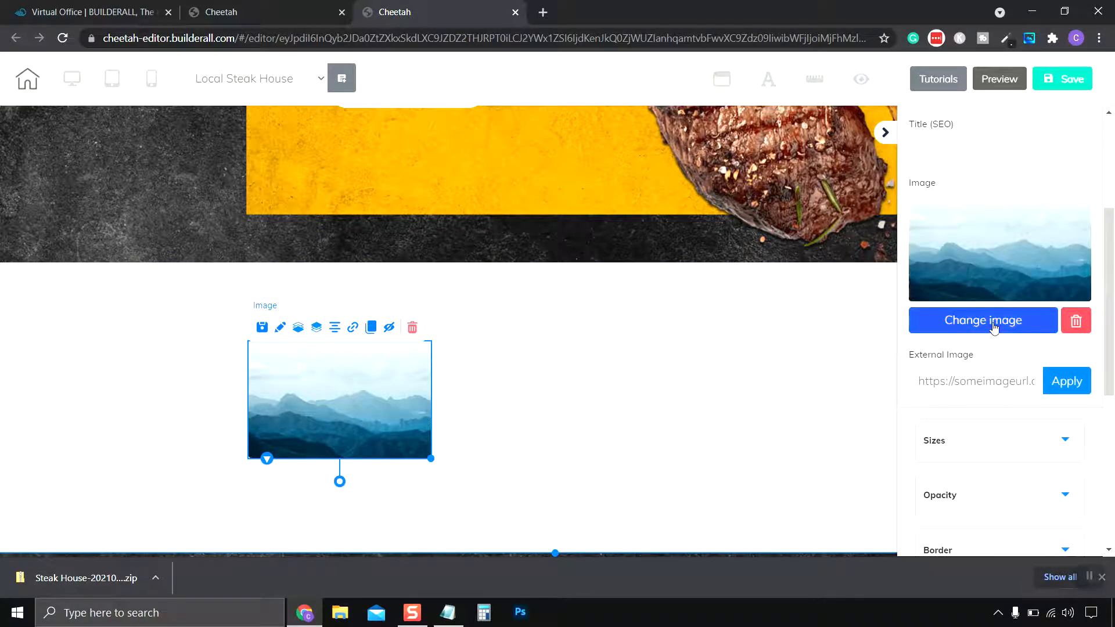
pyautogui.click(994, 327)
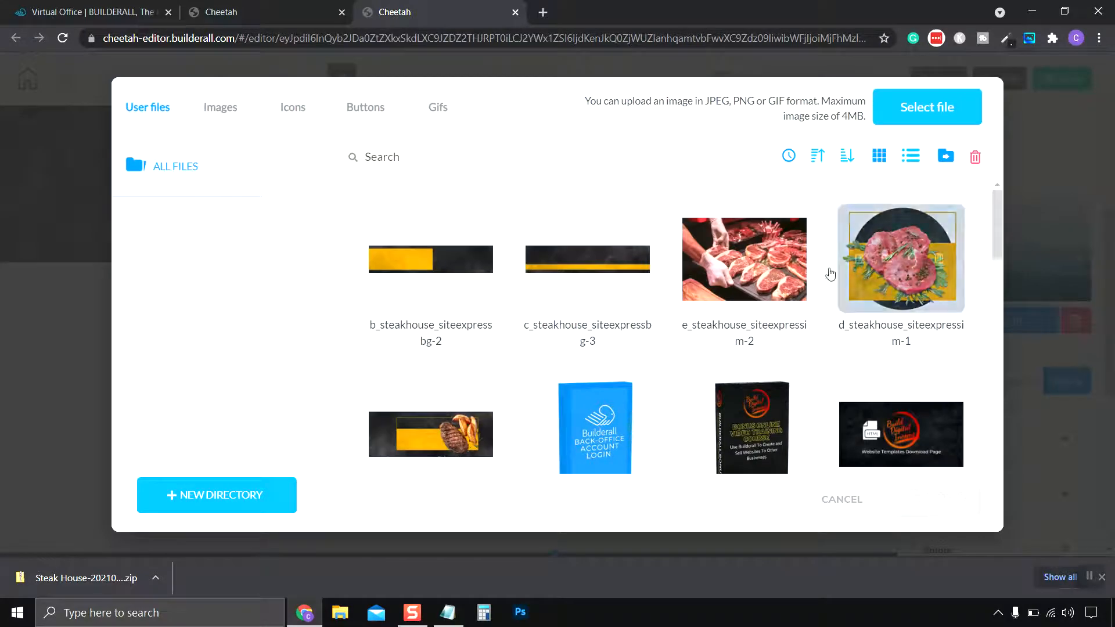
pyautogui.click(746, 299)
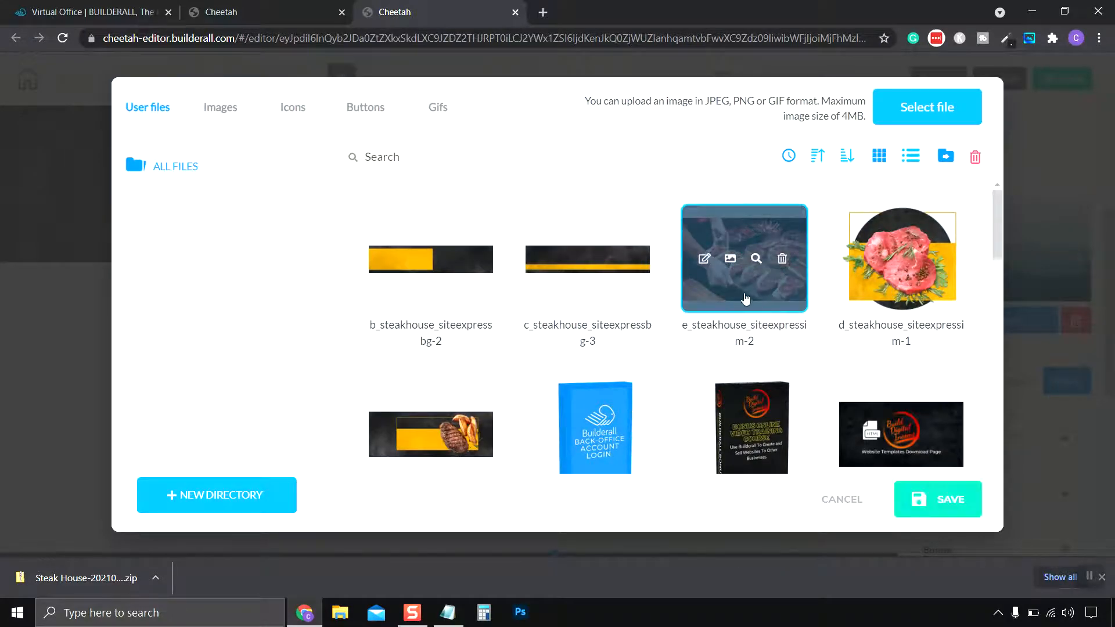
pyautogui.click(945, 512)
# Move the raw steaks image to the right side of the white panel and enlarge it to fill most of the panel's height
pyautogui.scroll(-4, 590, 465)
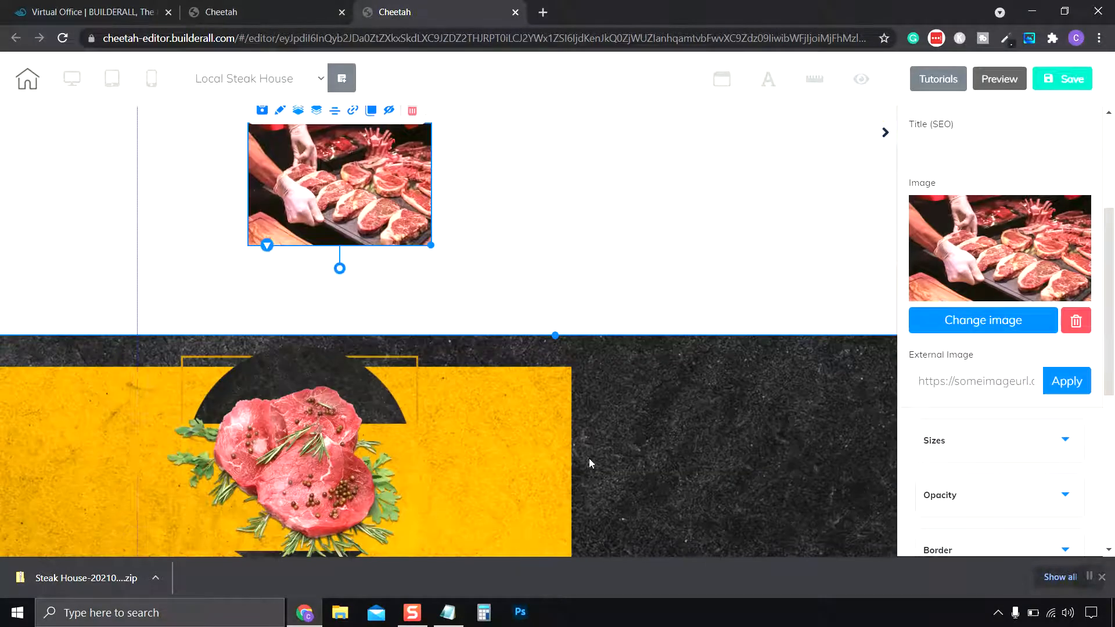
pyautogui.moveTo(372, 195); pyautogui.dragTo(776, 250)
pyautogui.scroll(2, 777, 249)
pyautogui.moveTo(706, 329); pyautogui.dragTo(678, 267)
pyautogui.moveTo(796, 346); pyautogui.dragTo(878, 470)
pyautogui.moveTo(803, 354)
pyautogui.mouseDown()
pyautogui.moveTo(807, 392)
pyautogui.moveTo(806, 368)
pyautogui.mouseUp()
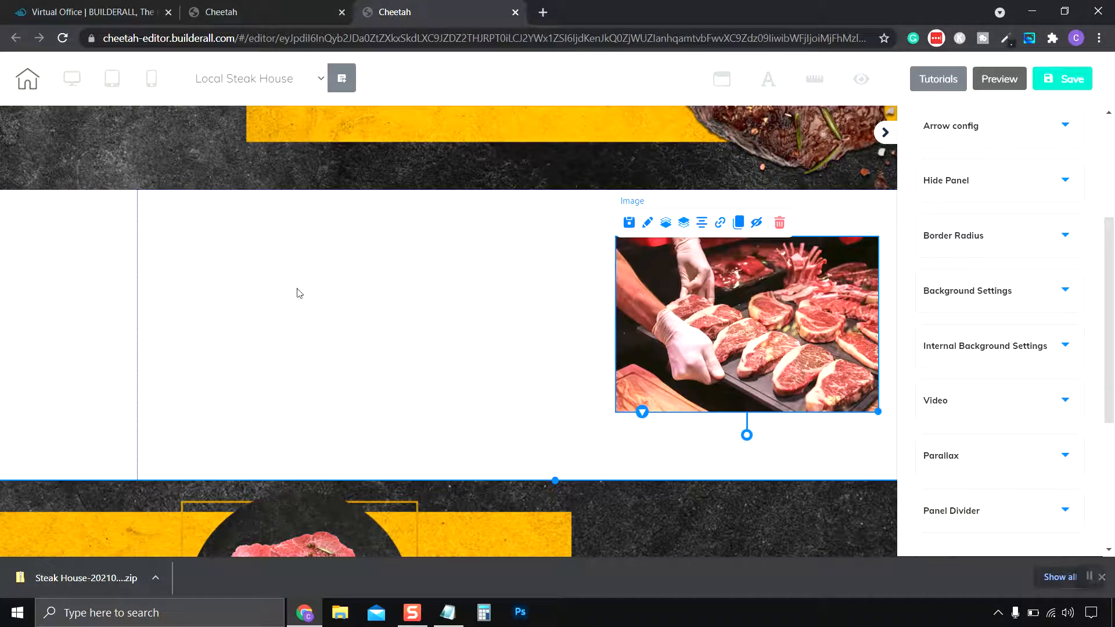
# Review the layout of the hero section, the white image panel and the yellow-and-black panel
pyautogui.scroll(-1, 648, 301)
pyautogui.scroll(-2, 649, 298)
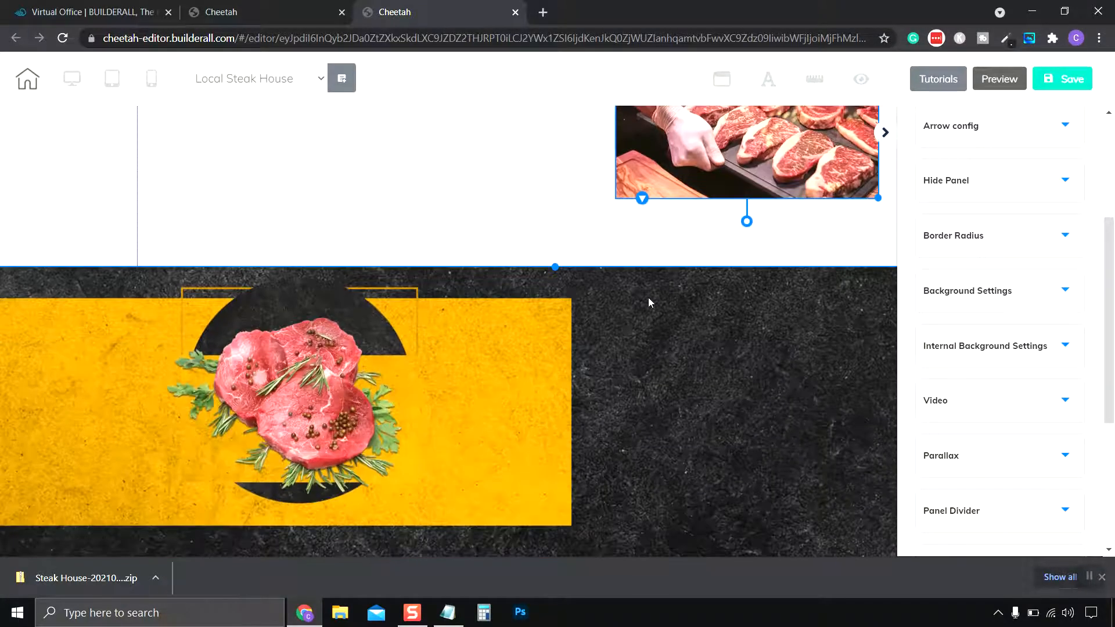
pyautogui.scroll(6, 668, 329)
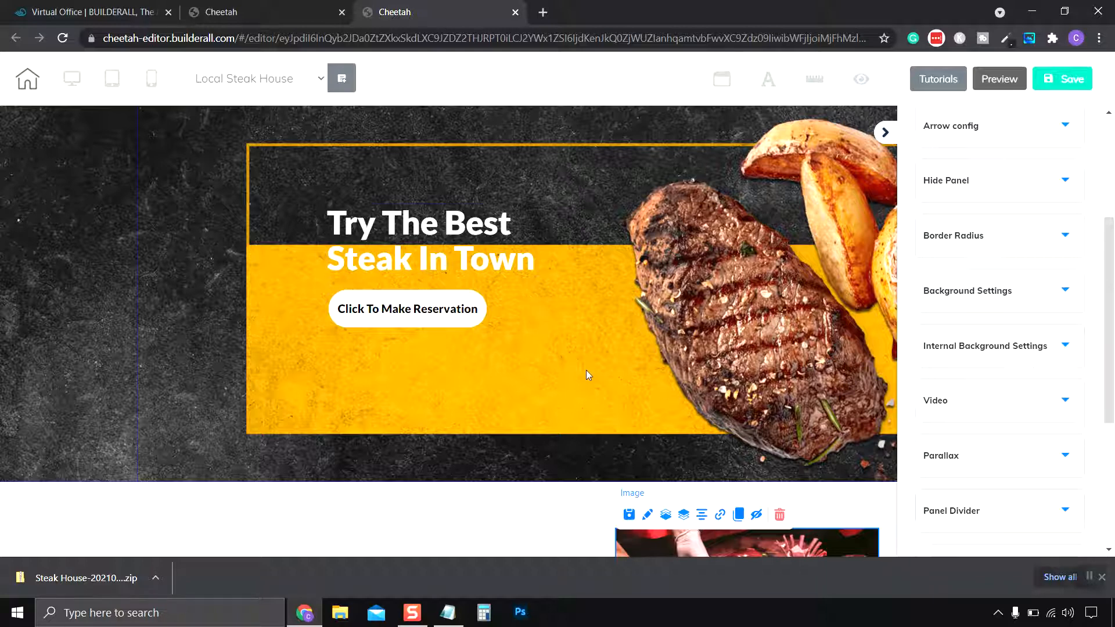
pyautogui.scroll(-1, 587, 372)
pyautogui.scroll(1, 628, 236)
pyautogui.scroll(-4, 633, 221)
pyautogui.scroll(-1, 604, 226)
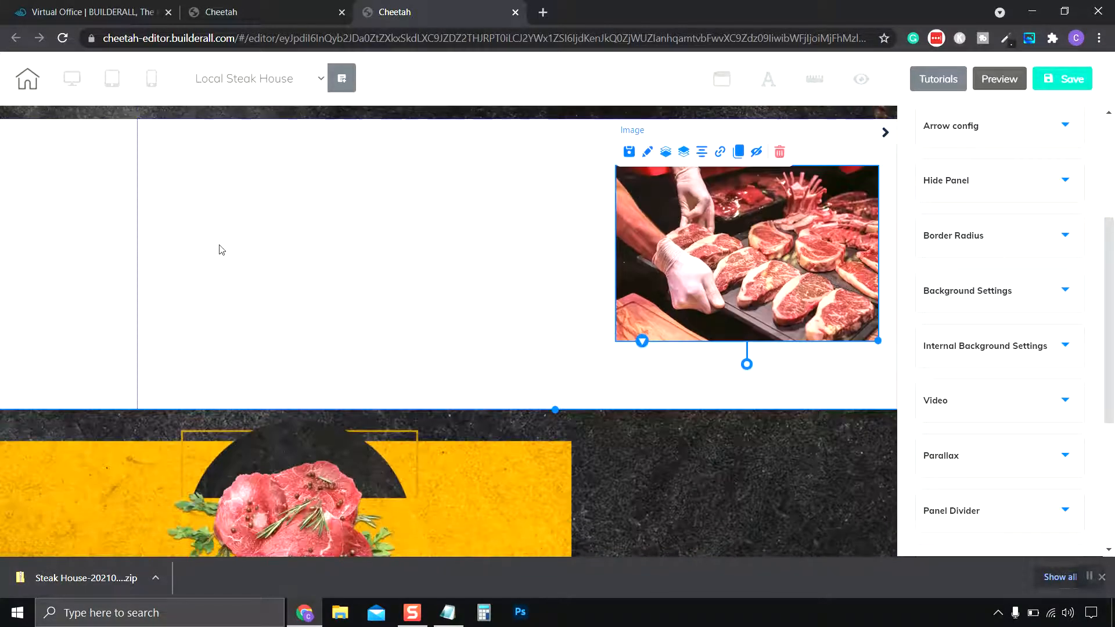
pyautogui.scroll(-2, 219, 250)
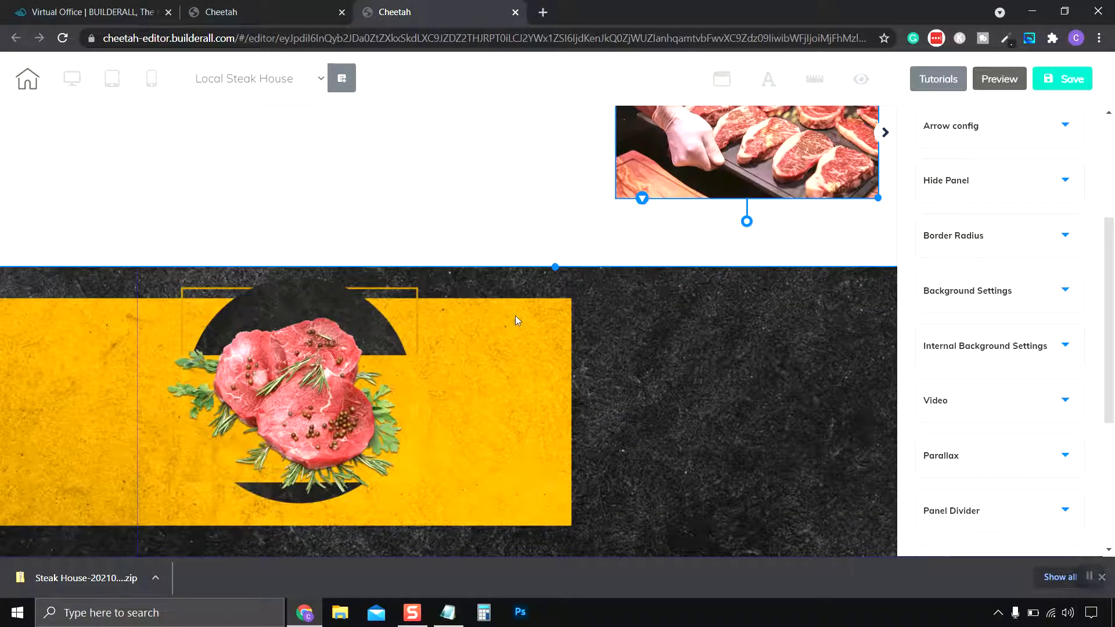
pyautogui.scroll(4, 634, 453)
pyautogui.scroll(2, 617, 287)
pyautogui.scroll(-4, 556, 337)
pyautogui.scroll(2, 581, 244)
pyautogui.scroll(-3, 587, 198)
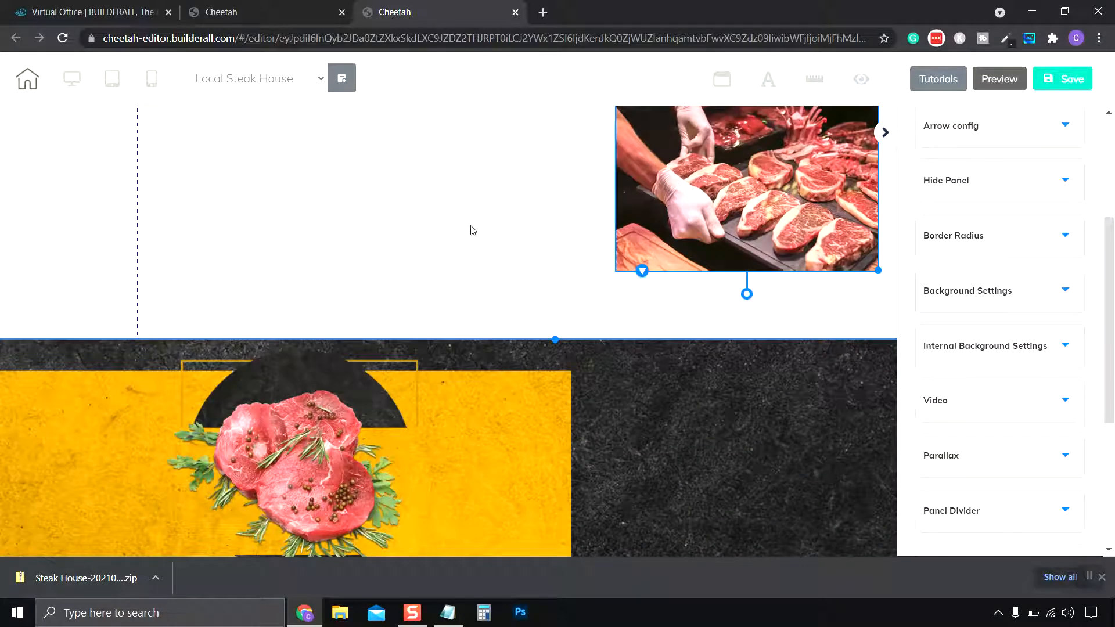
pyautogui.scroll(-1, 470, 233)
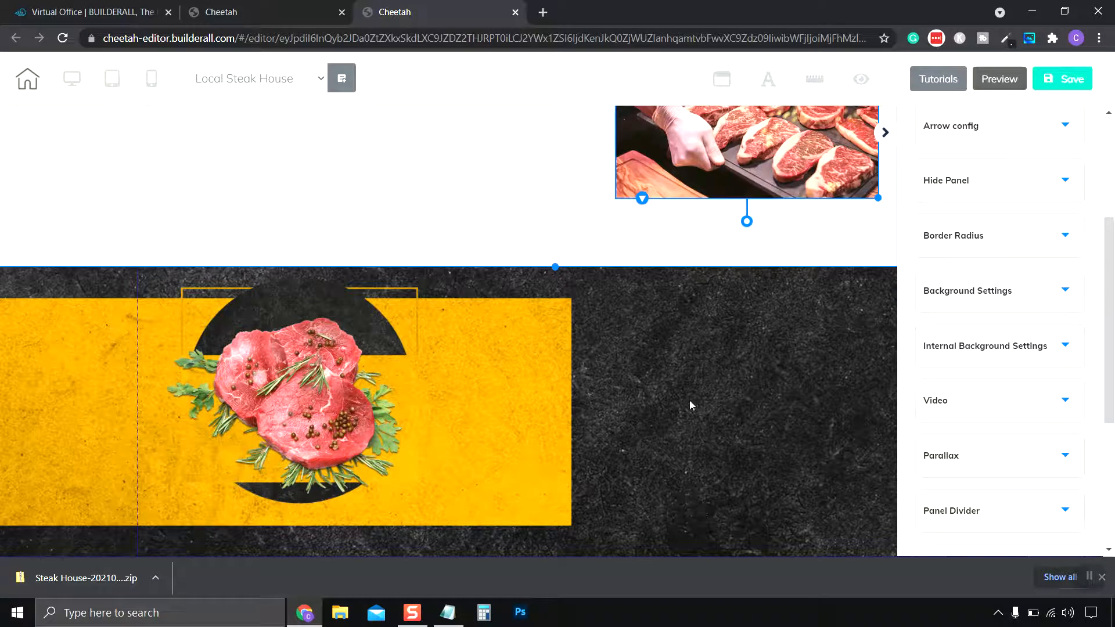
pyautogui.scroll(3, 689, 401)
pyautogui.scroll(4, 476, 249)
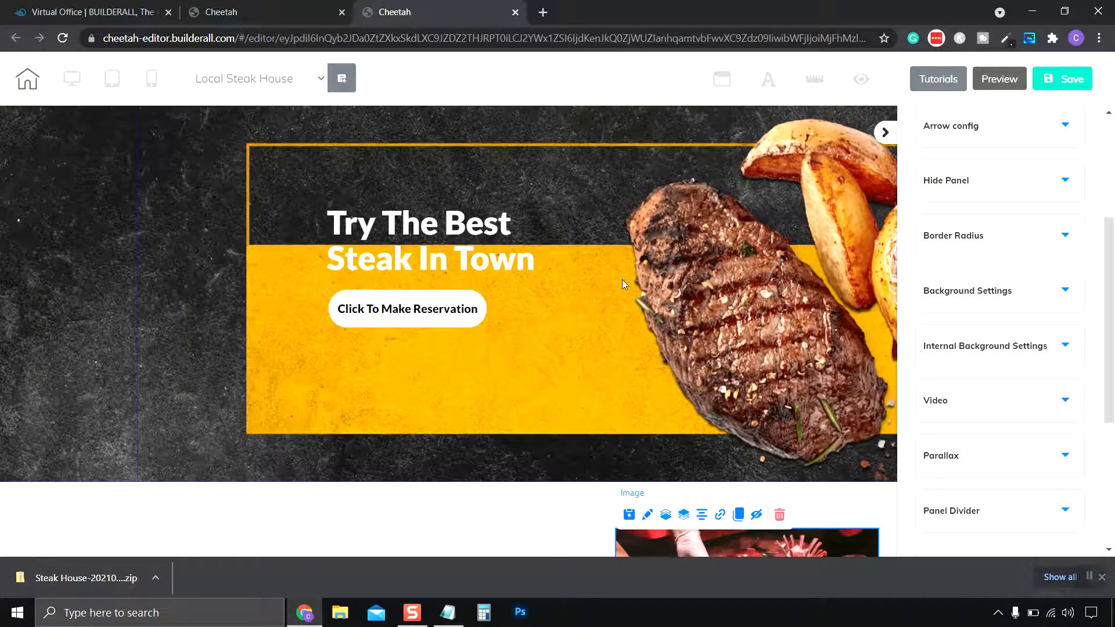